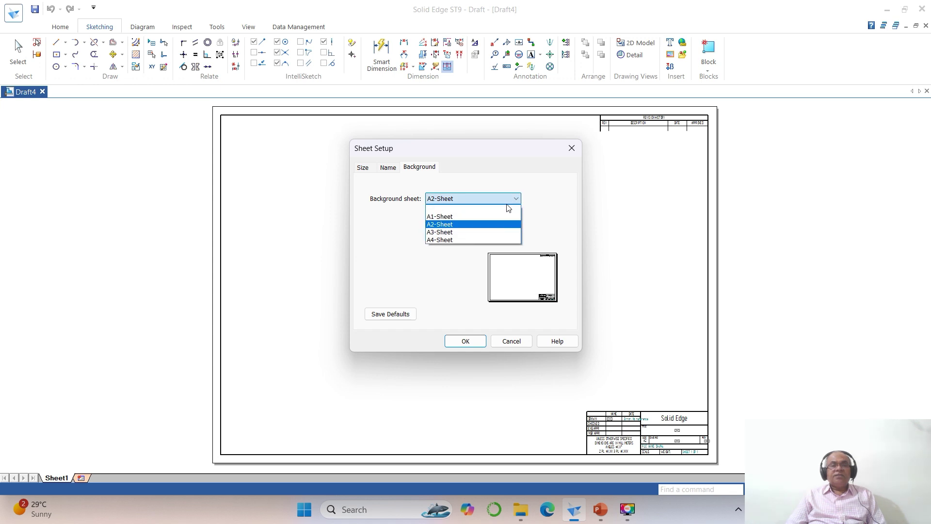
Step: Set the sheet's background to A4-Sheet, turn off showing the background, and fit the sheet in the view
click(453, 233)
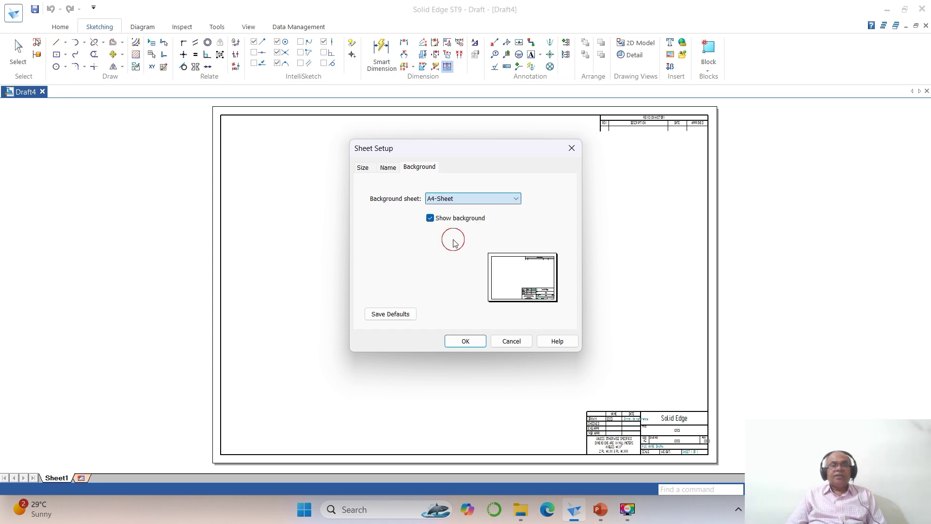
click(430, 218)
click(464, 341)
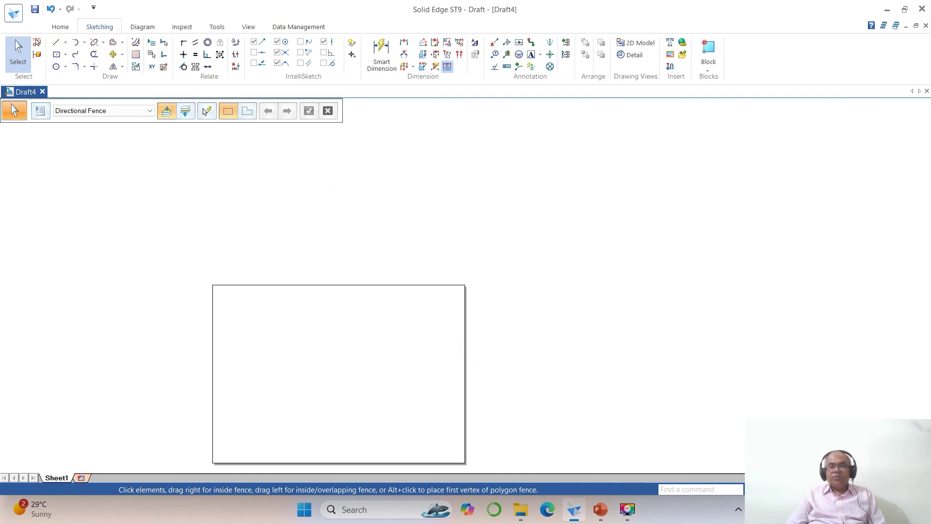
key(ctrl+shift+a)
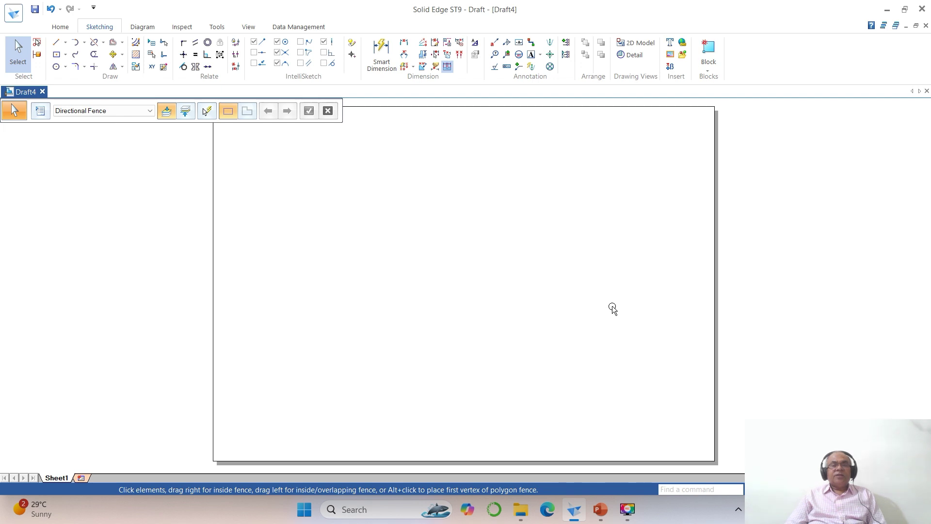
Step: Turn off the circle-center snap and the last snap option in the same IntelliSketch column
click(277, 42)
click(277, 63)
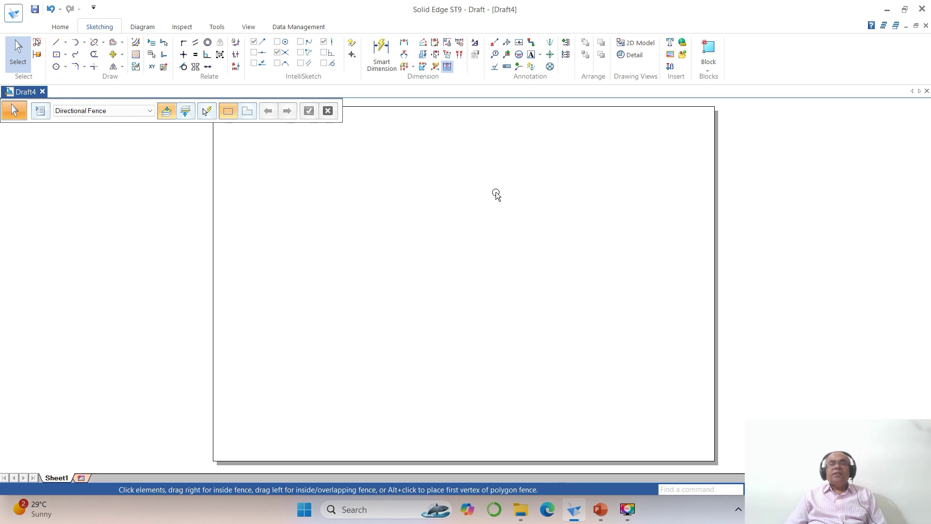
Step: Start a text annotation with the font set to Times New Roman and the size to 4
click(532, 56)
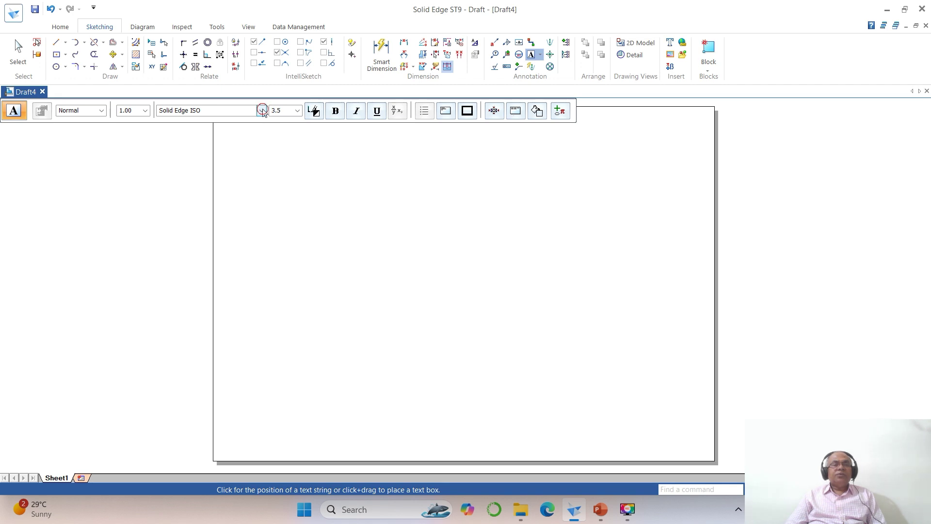
click(262, 111)
scroll(242, 242, down, 3)
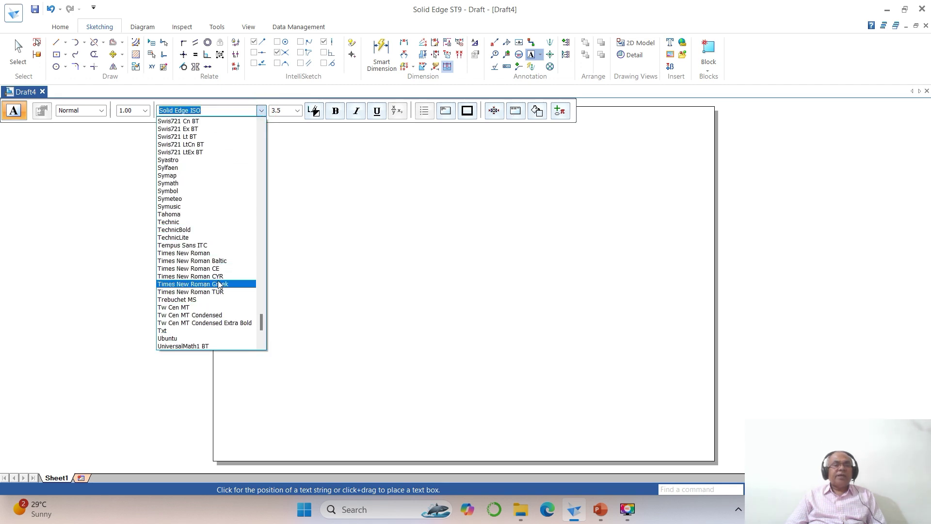
click(214, 253)
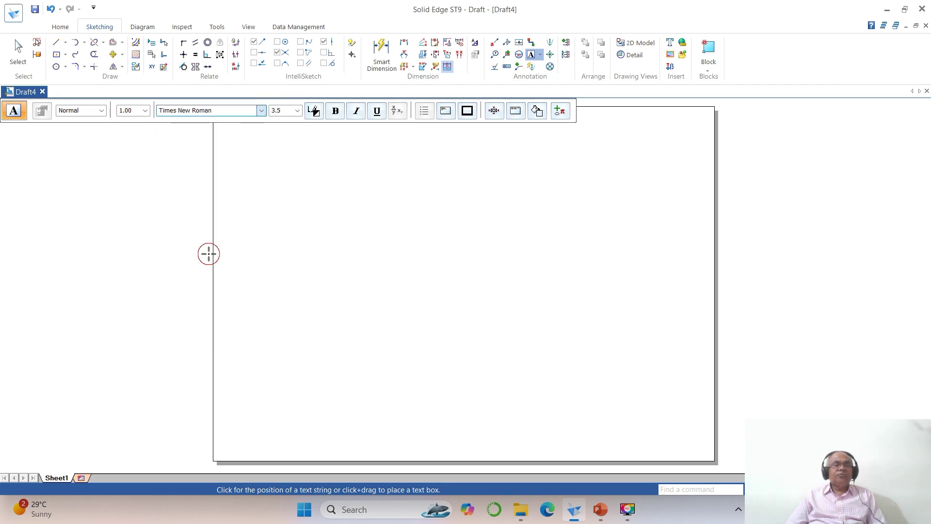
click(290, 111)
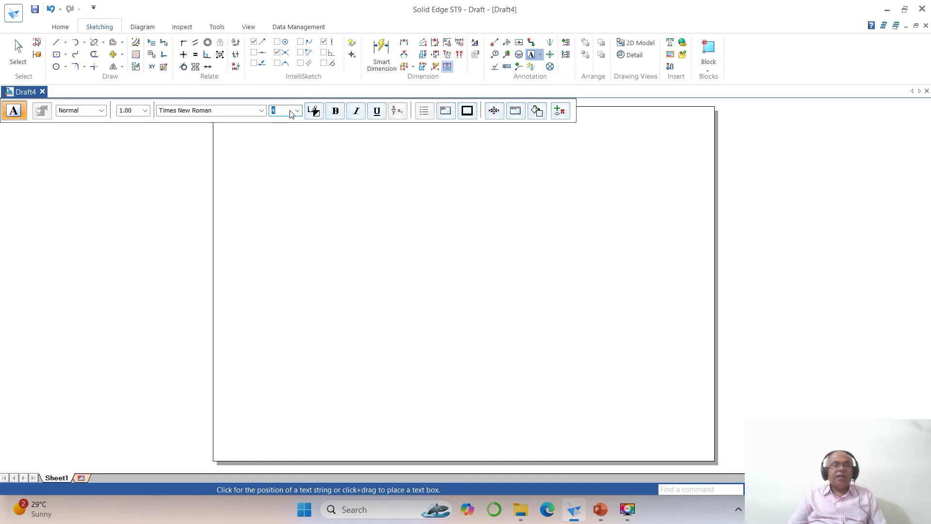
Step: Check the problem statement in PowerPoint and start a text near the sheet's upper-left corner with "Acone of base diameter"
click(600, 509)
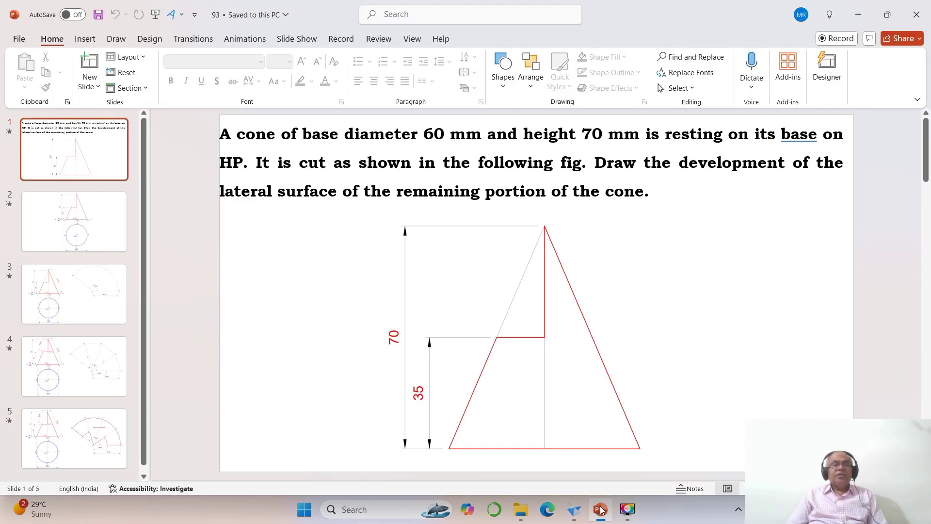
click(601, 509)
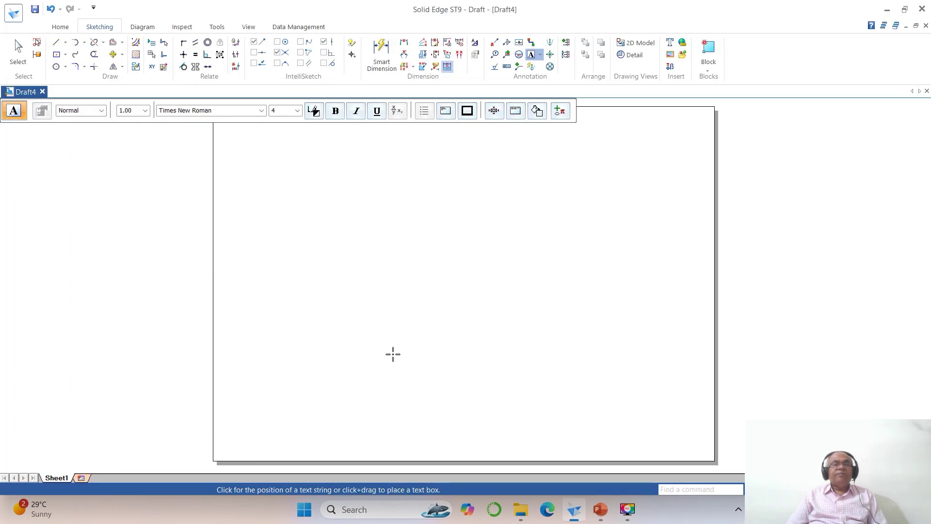
click(228, 161)
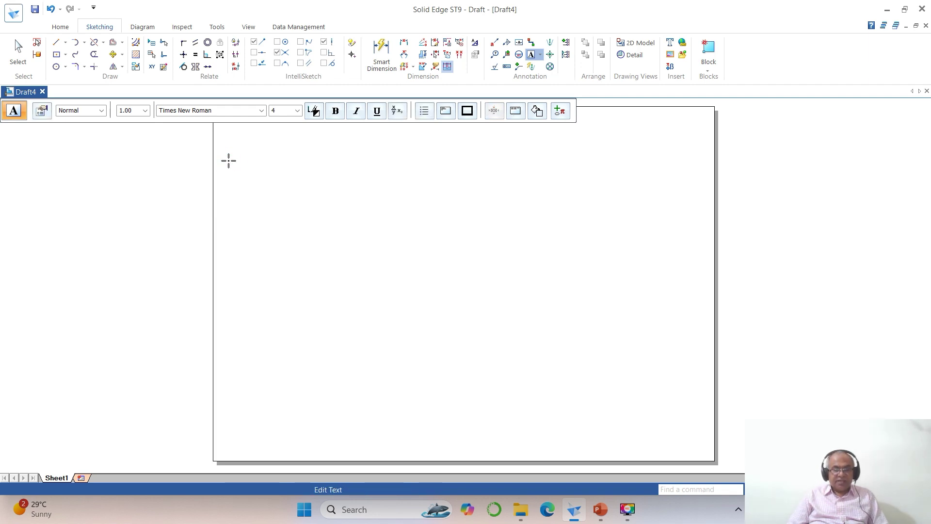
text(Ac)
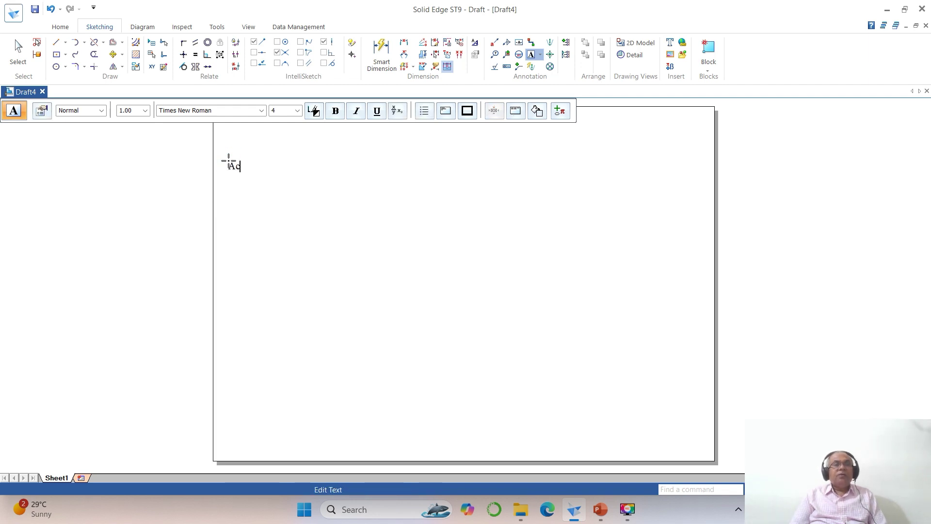
text(one of base diameter)
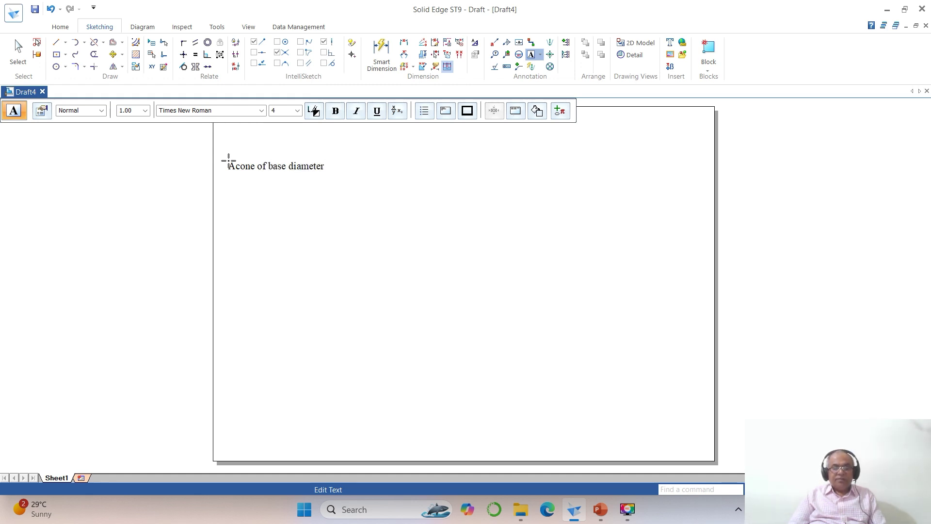
Step: Continue the text from the PowerPoint slide with "60 mm and height 70 mm is resting on its base on HP."
click(600, 509)
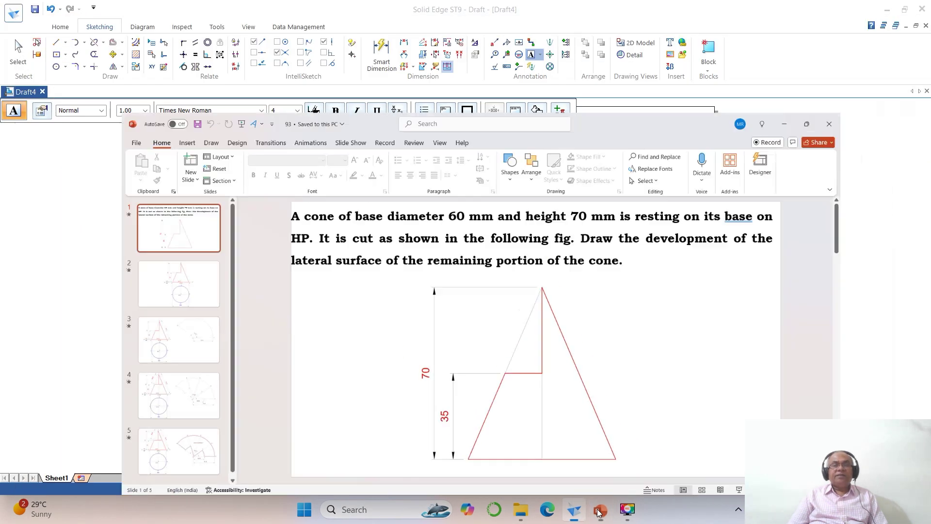
click(599, 510)
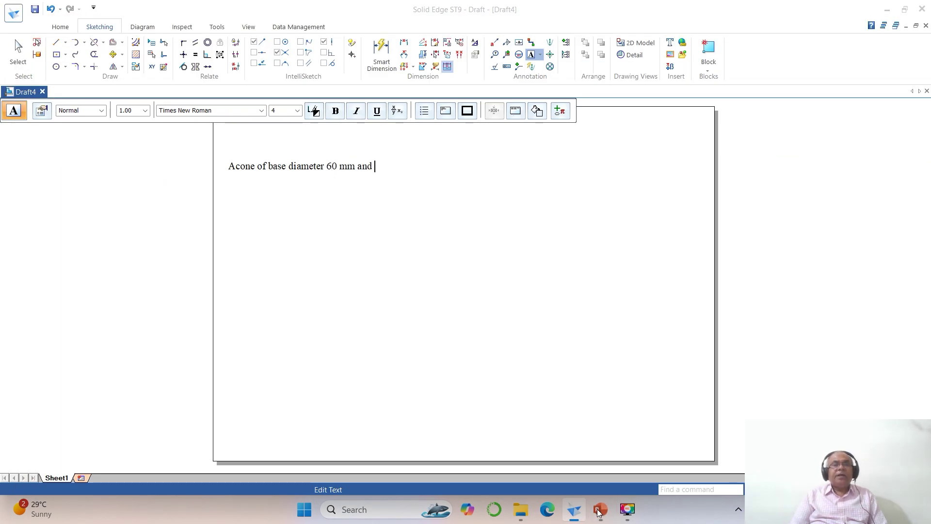
text(ht 70 )
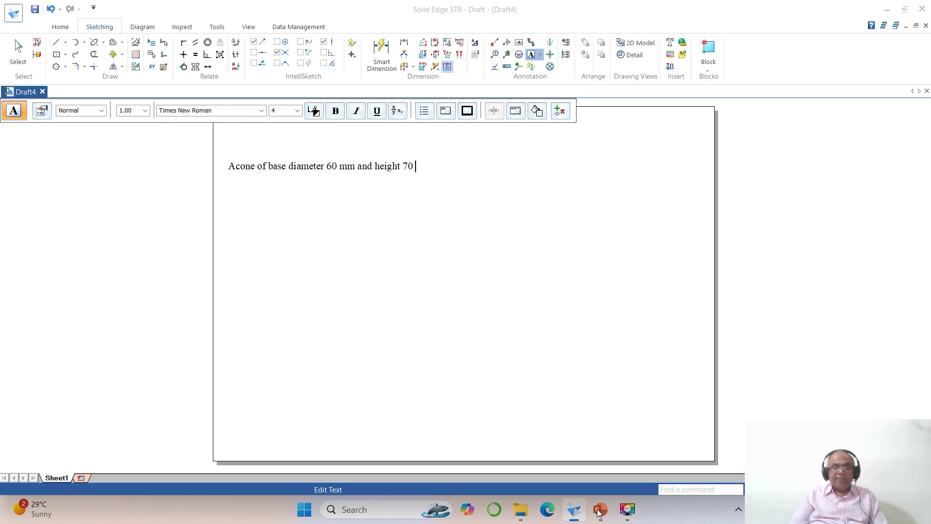
text(mm)
click(600, 510)
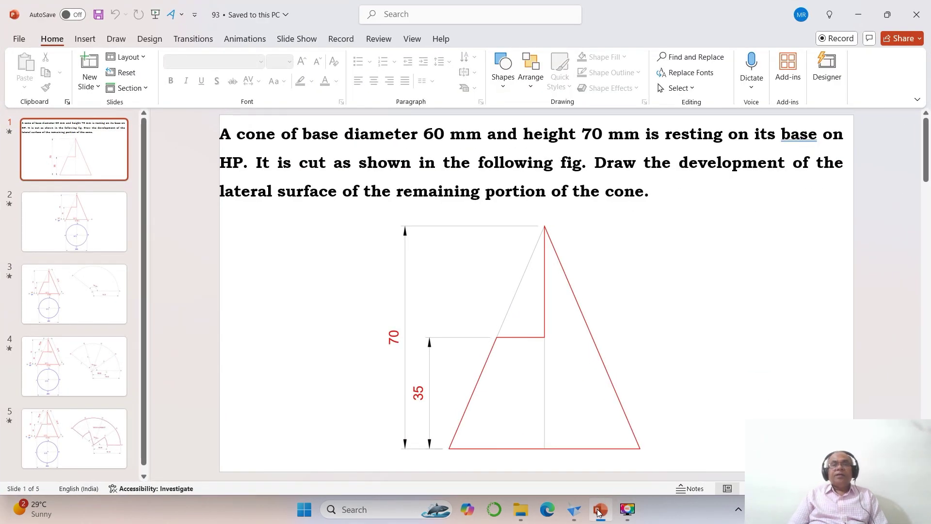
click(600, 510)
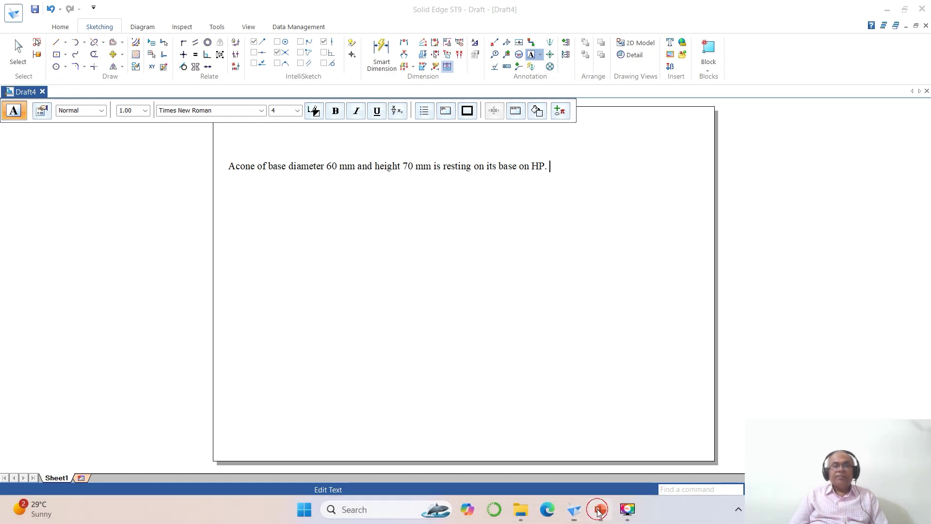
Step: Add the second sentence from the PowerPoint slide to the text: "It is cut as shown in the following fig."
click(599, 510)
click(600, 510)
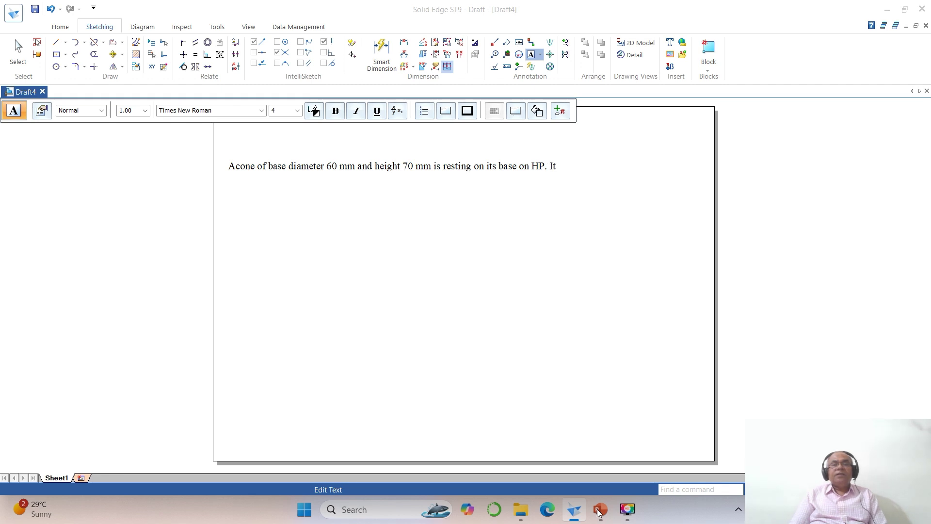
text(show)
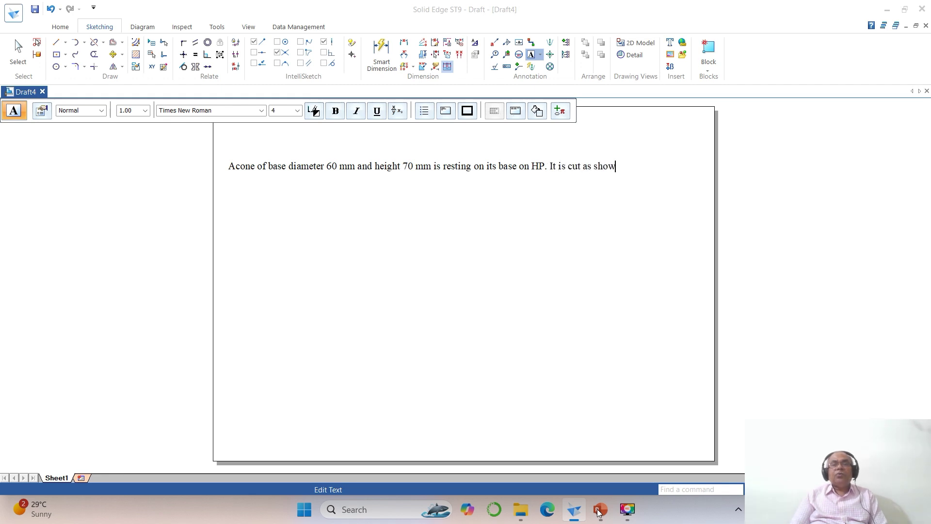
text(n in the following)
key(Return)
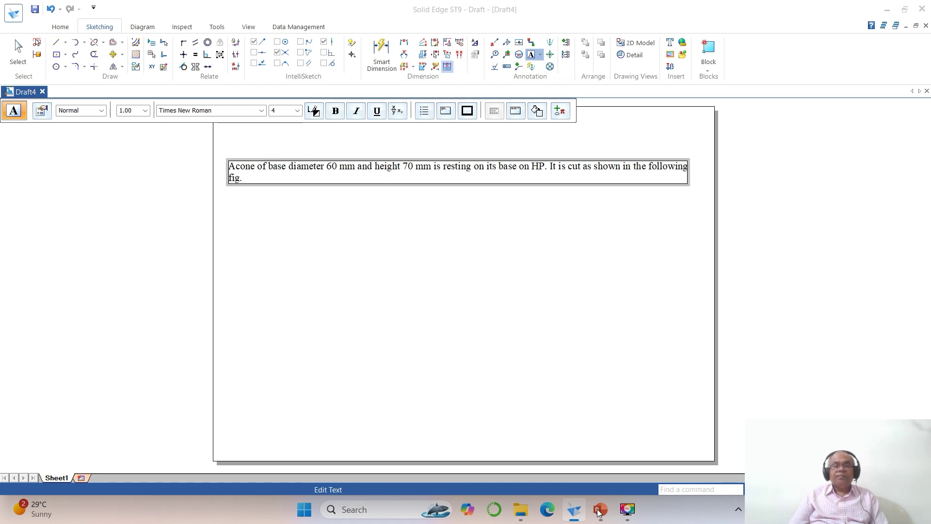
Step: Complete the text from the PowerPoint slide with "Draw the development of the lateral surface of the remaining portion of the cone."
click(599, 510)
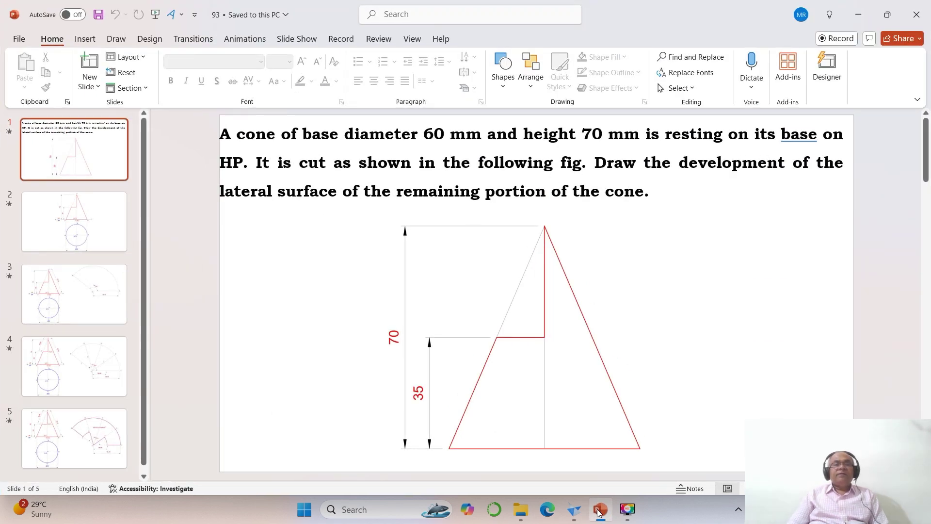
click(600, 510)
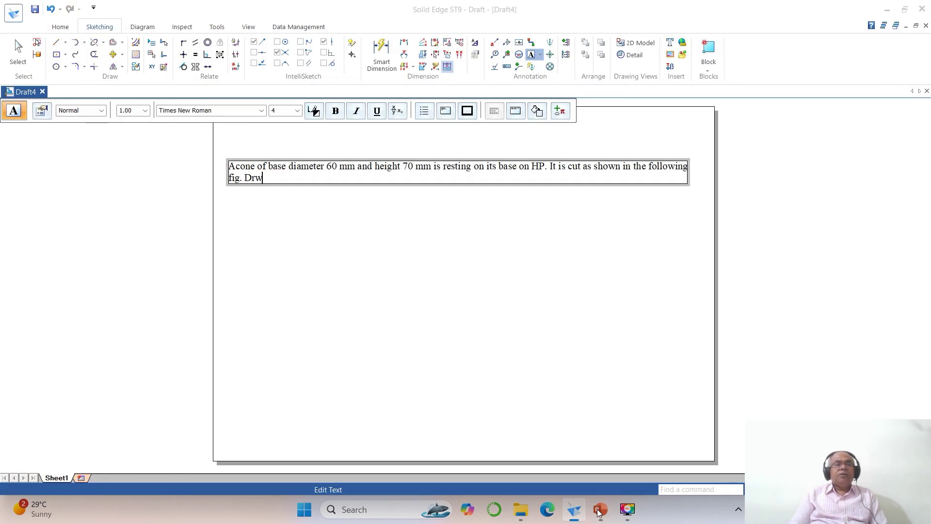
text(fig. Draw tje)
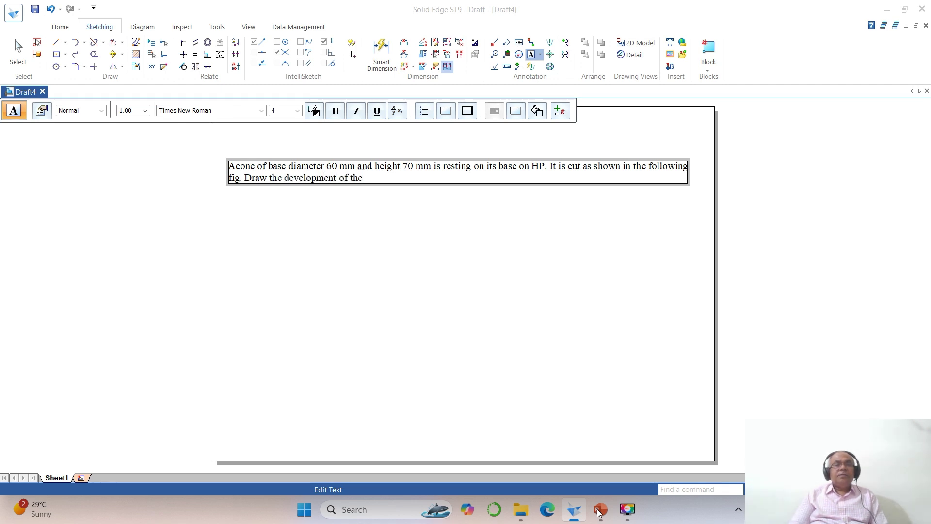
text(eral surface of)
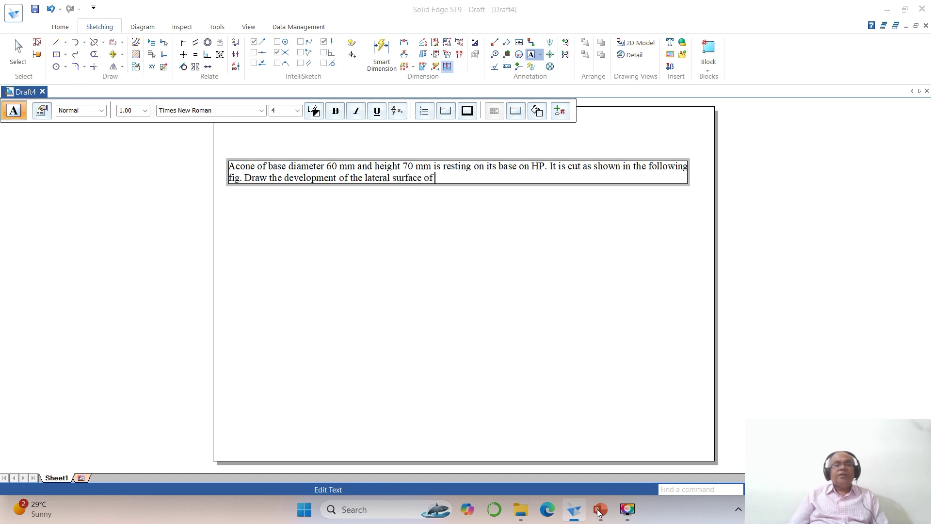
click(600, 510)
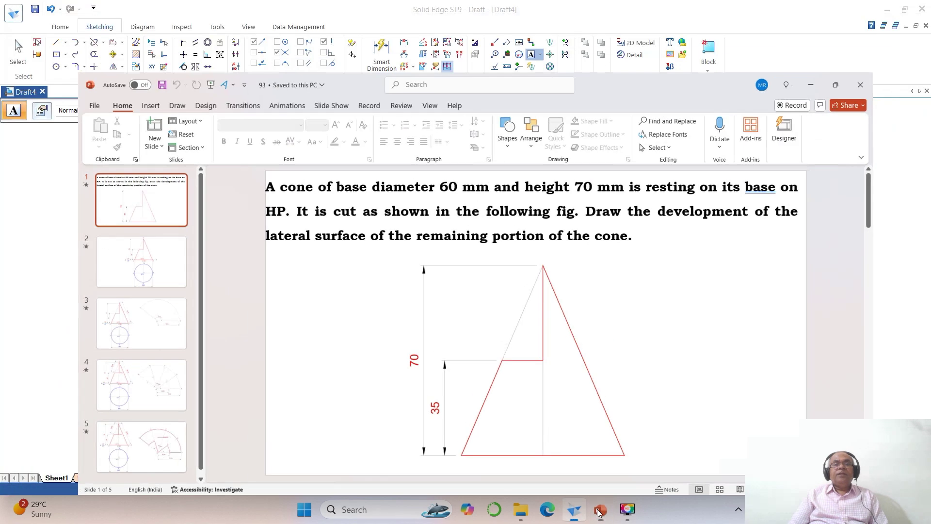
click(599, 510)
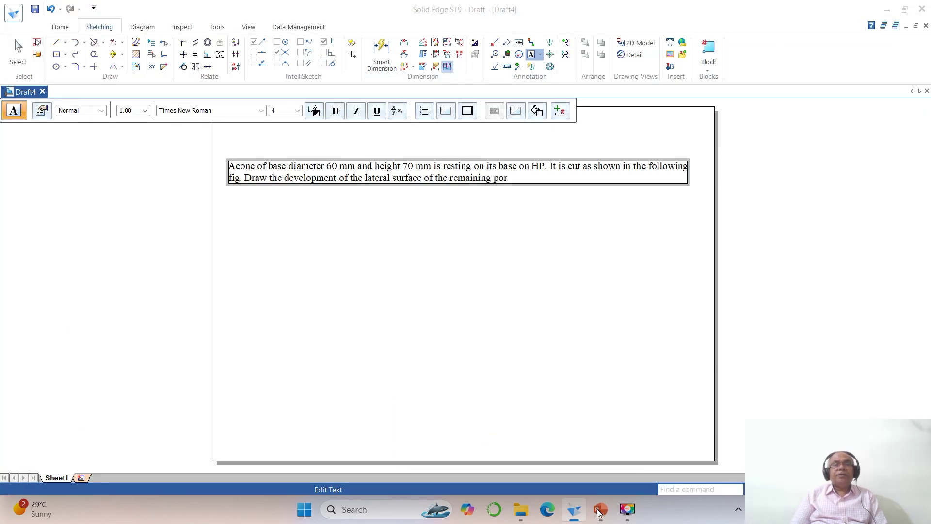
text(the cone.)
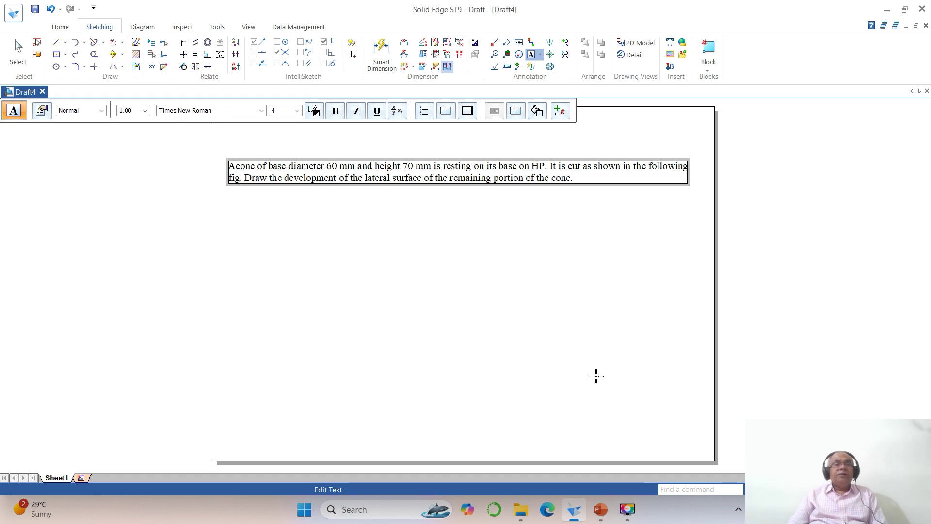
click(447, 256)
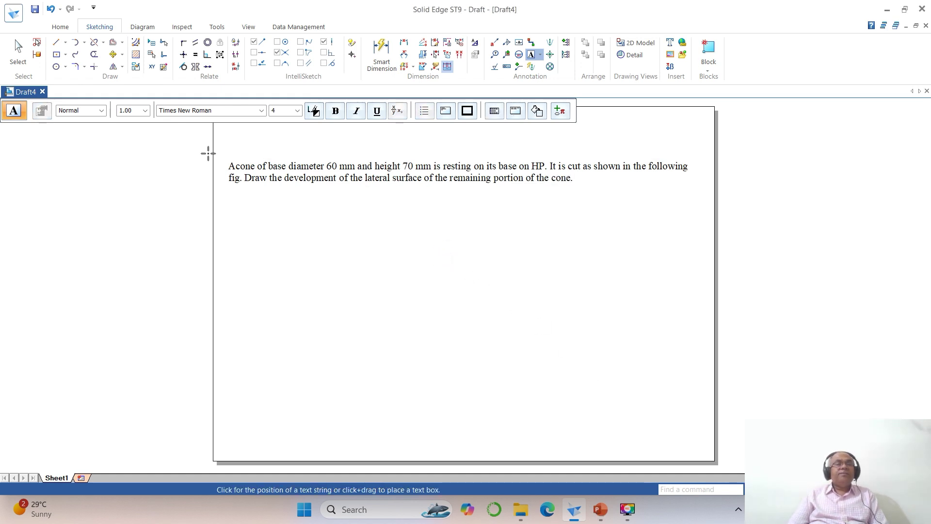
Step: Move the problem text about 6 mm left and 28 mm up, into the sheet's upper-left corner
scroll(189, 155, down, 1)
scroll(189, 155, up, 1)
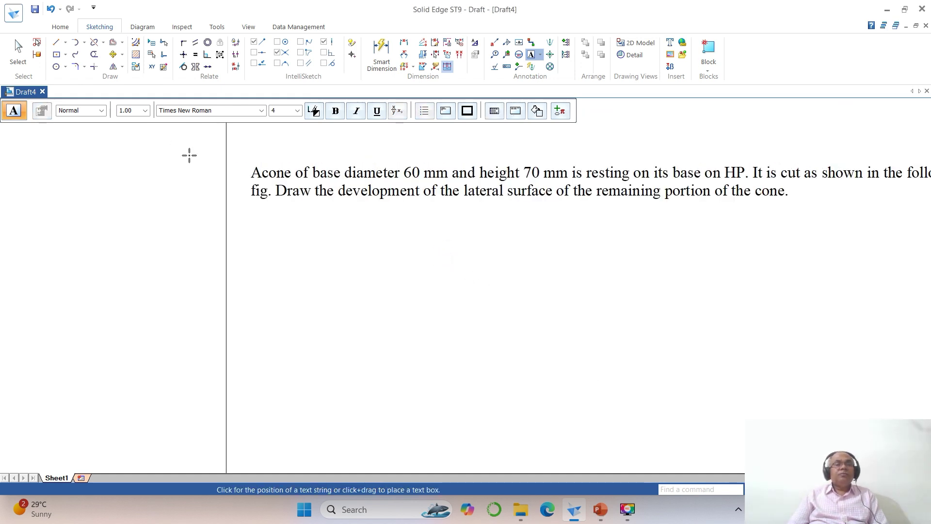
scroll(238, 177, down, 1)
scroll(237, 177, down, 1)
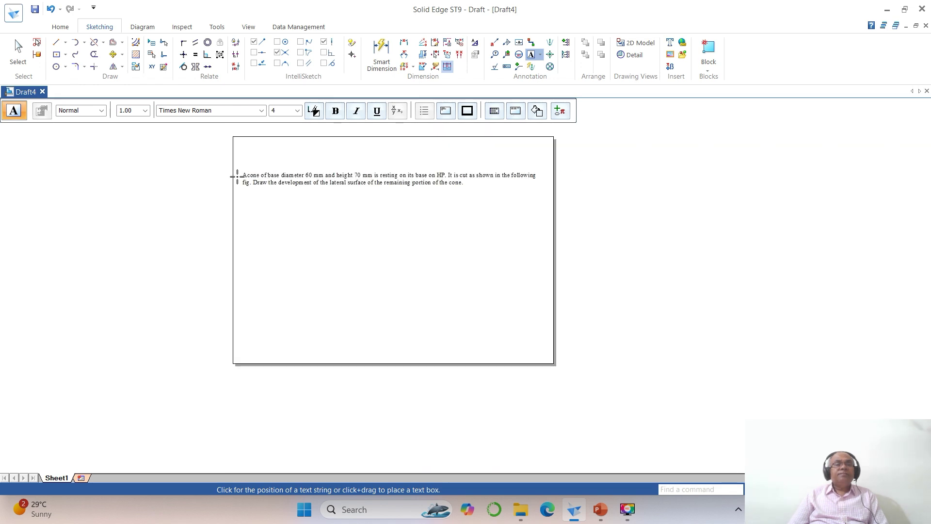
click(112, 54)
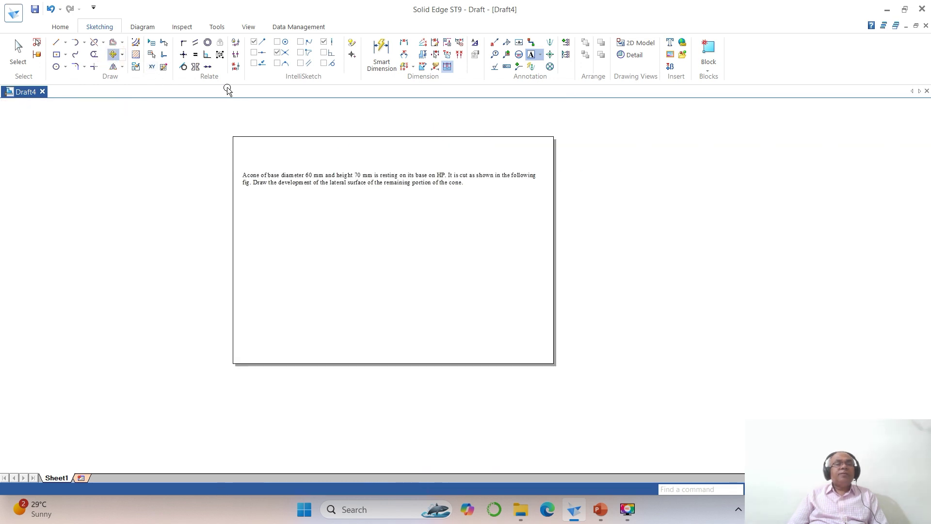
click(335, 183)
click(397, 237)
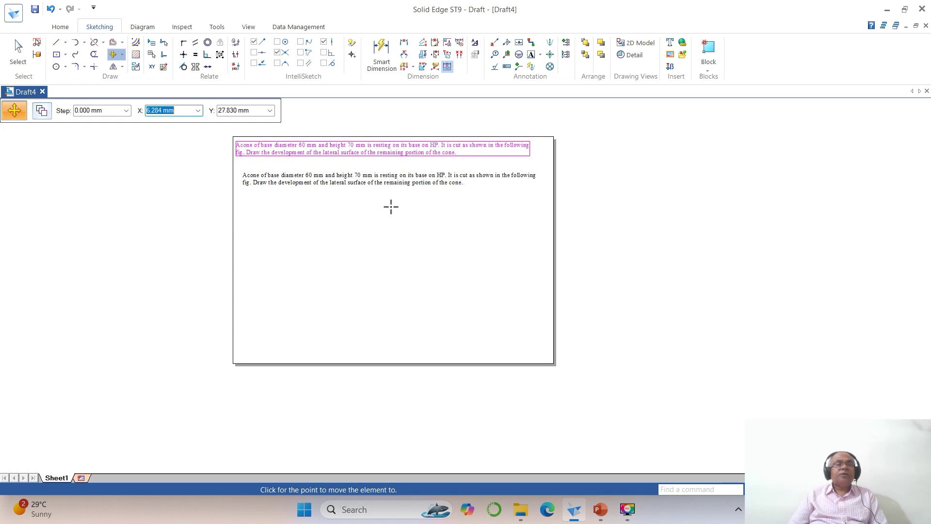
click(389, 207)
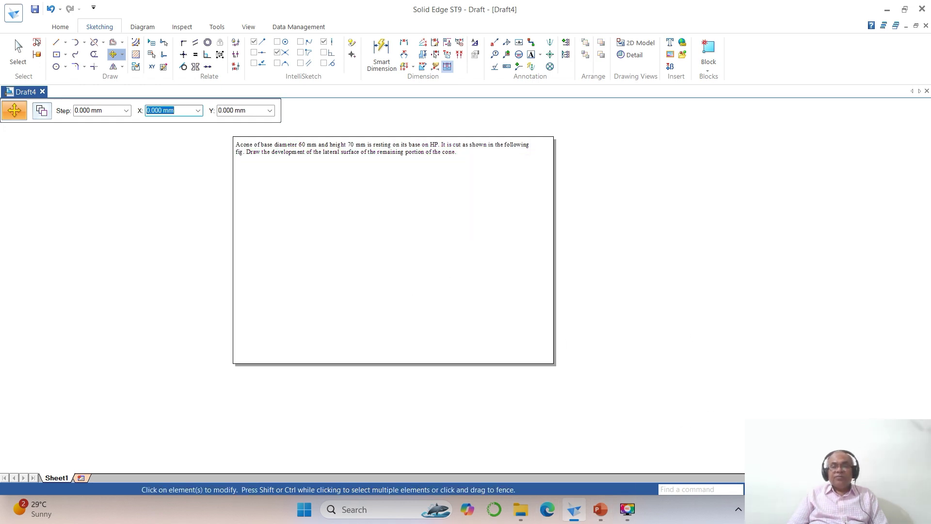
Step: Draw a horizontal base line crossed by a vertical axis line in the sheet's left half, using a line width of 0.05 mm
click(795, 489)
click(222, 126)
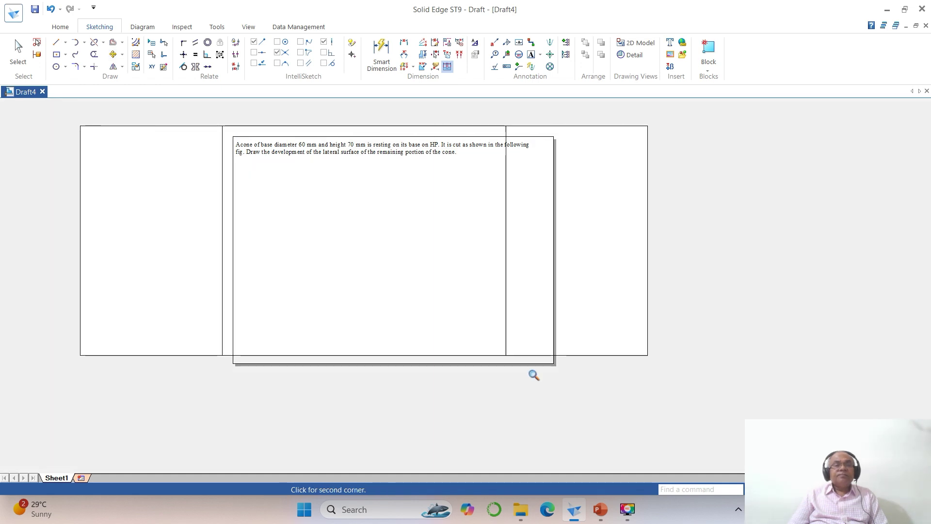
click(588, 384)
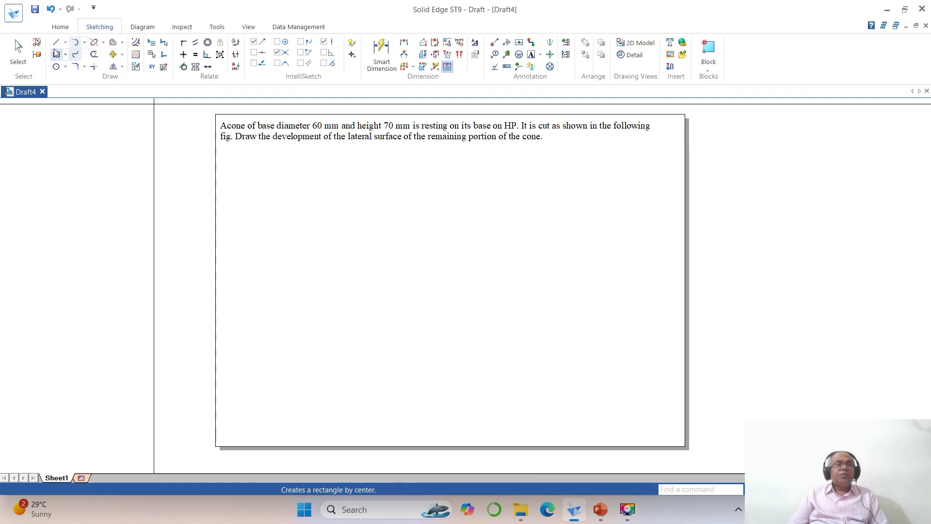
click(55, 42)
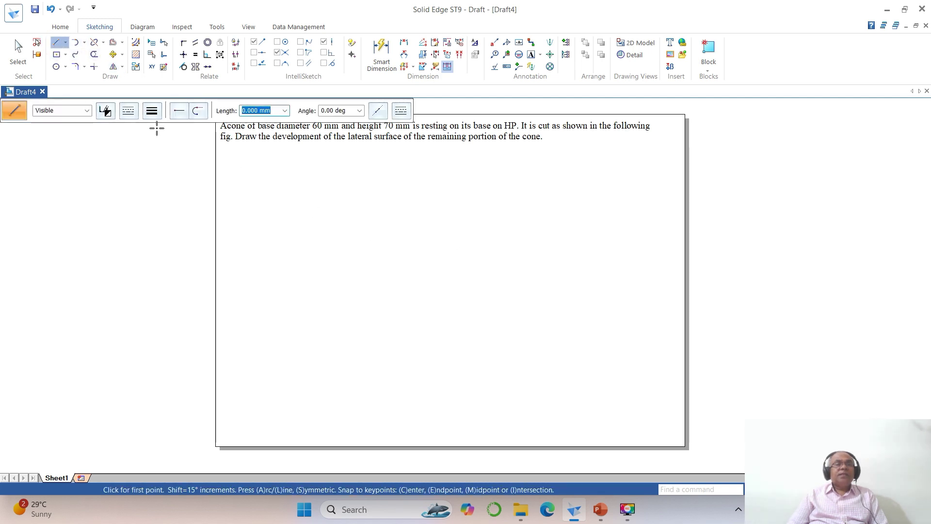
click(151, 115)
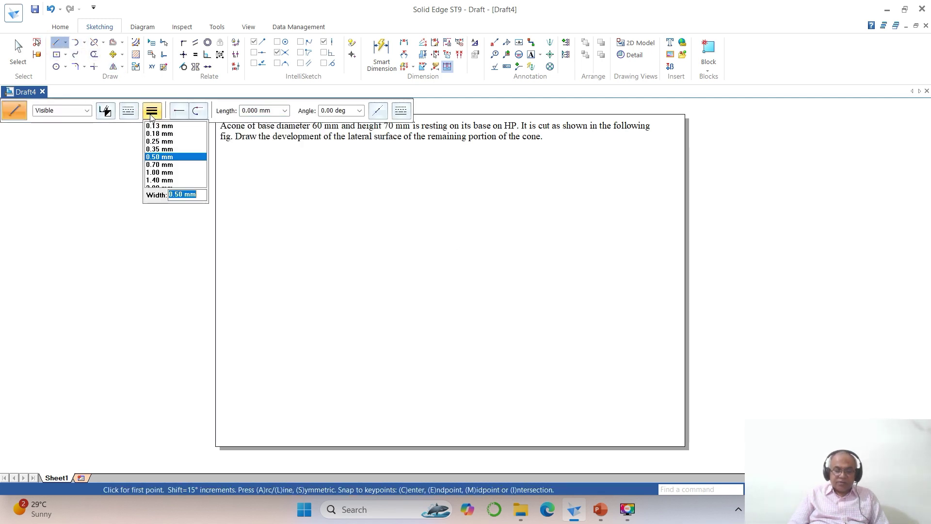
text(.06)
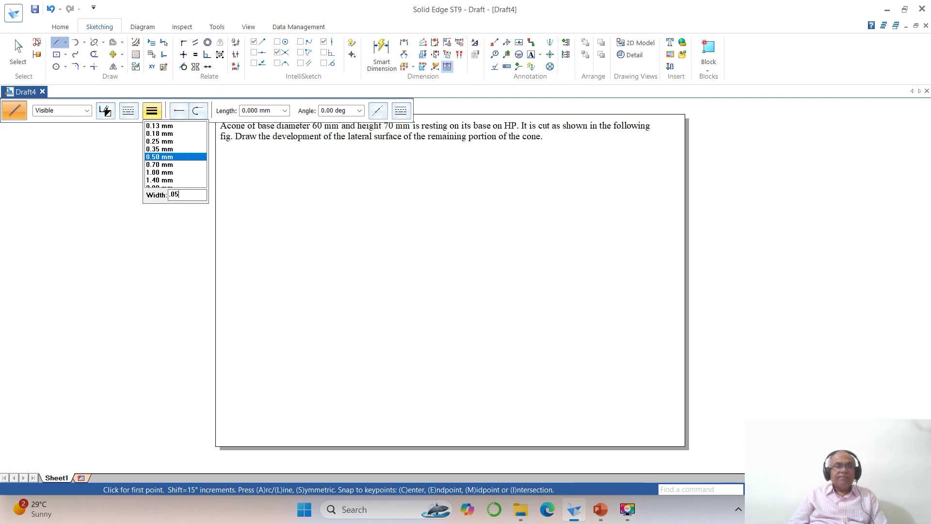
key(Return)
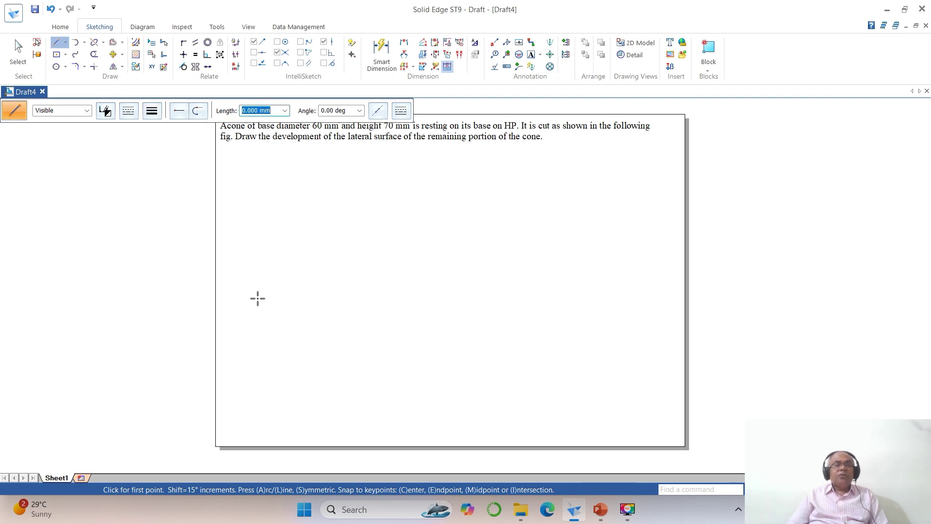
click(251, 294)
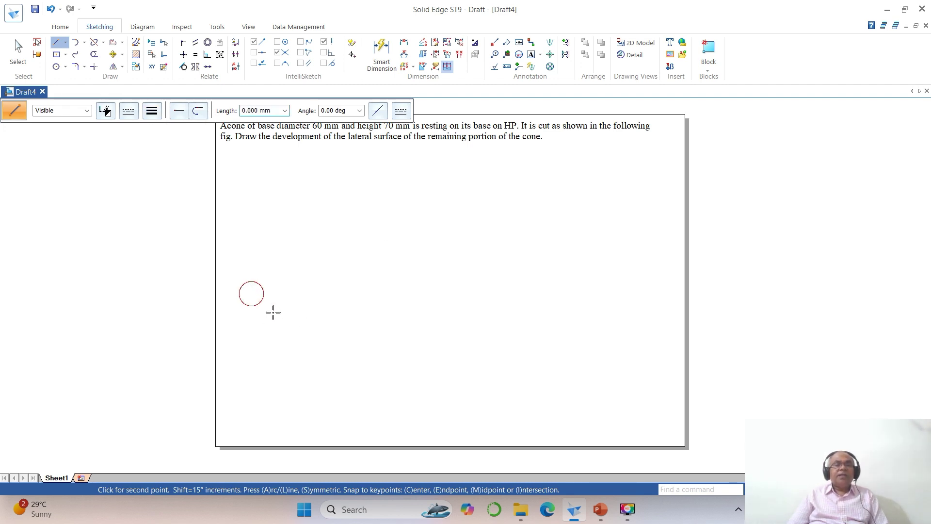
click(455, 294)
click(340, 155)
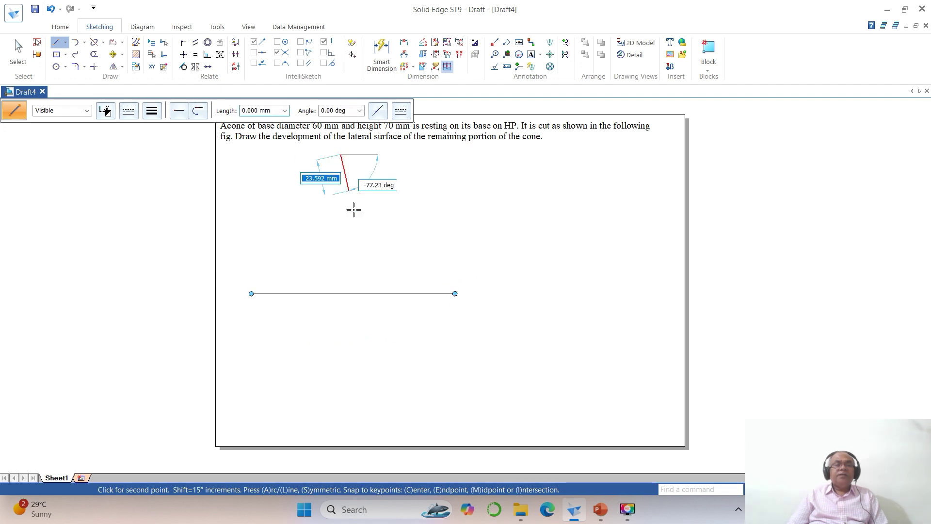
click(343, 329)
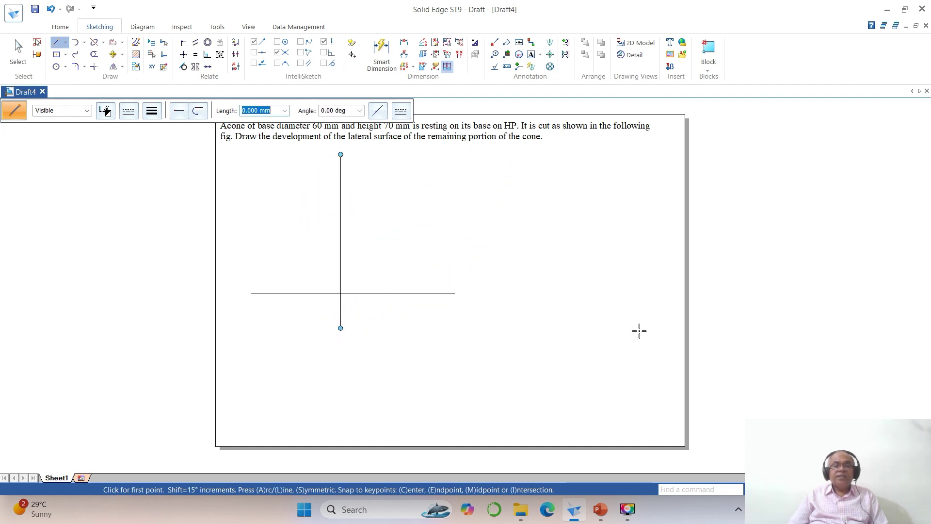
Step: Check the cone figure on the PowerPoint slide and offset the vertical axis line in Solid Edge 30 mm to both sides
click(605, 508)
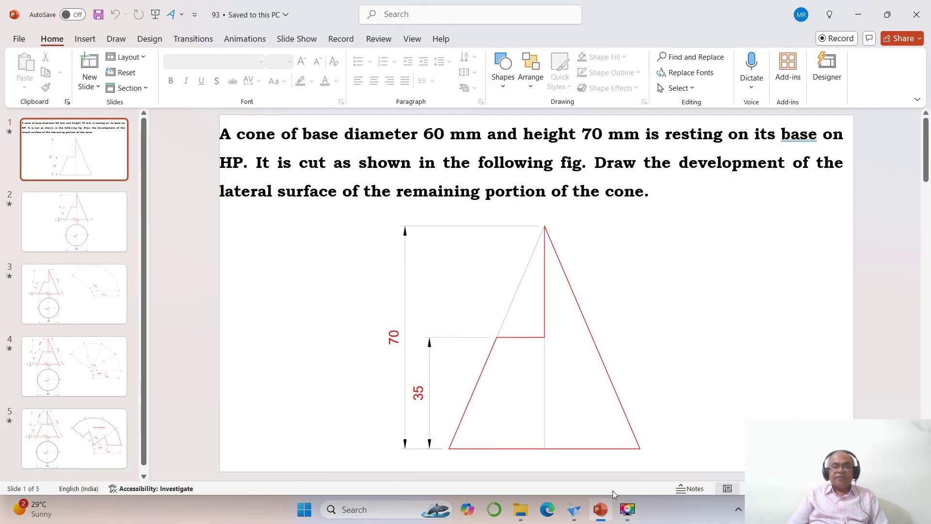
click(573, 509)
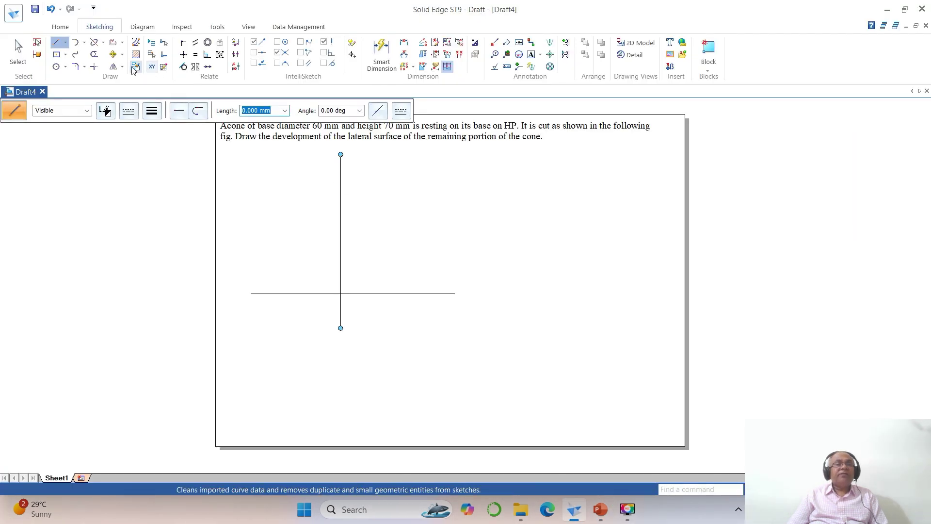
click(112, 42)
text(3)
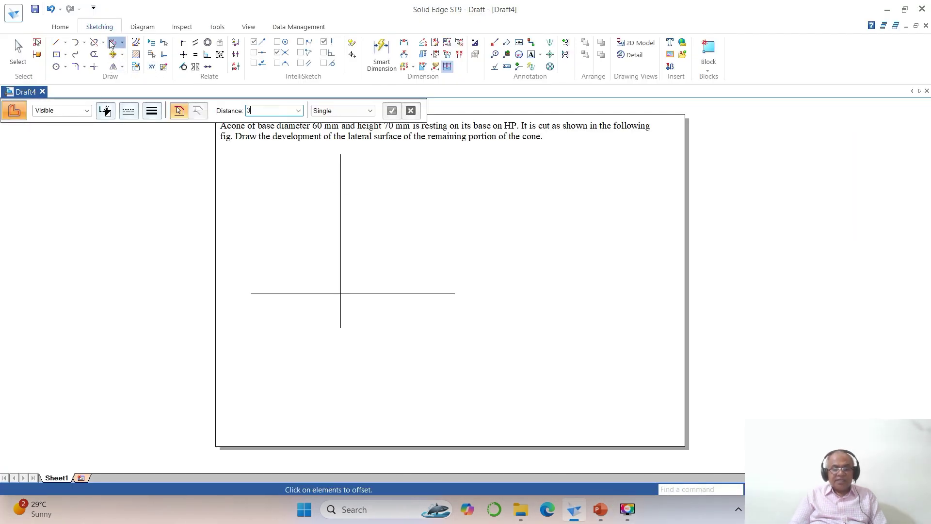
text(0)
key(Return)
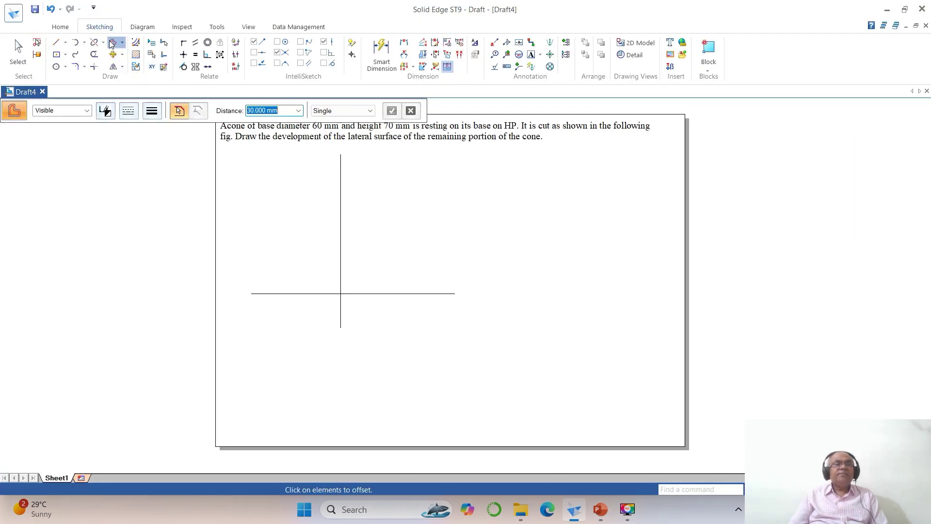
click(339, 212)
click(308, 209)
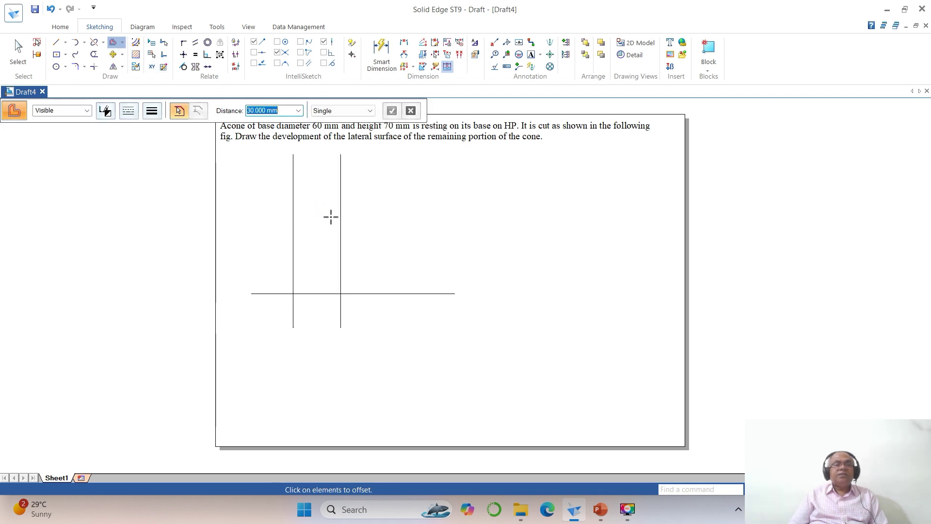
click(361, 217)
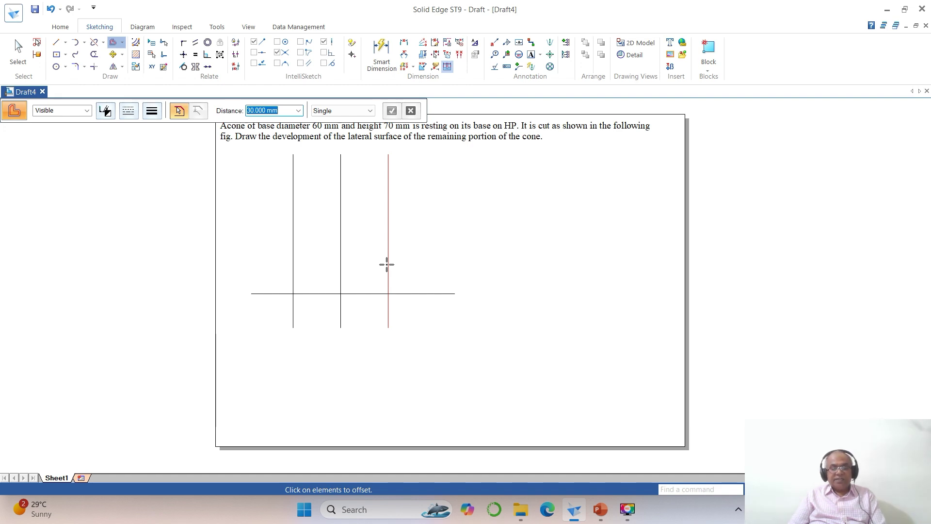
Step: Offset the horizontal base line 70 mm upward to mark the cone's height
text(70)
key(Return)
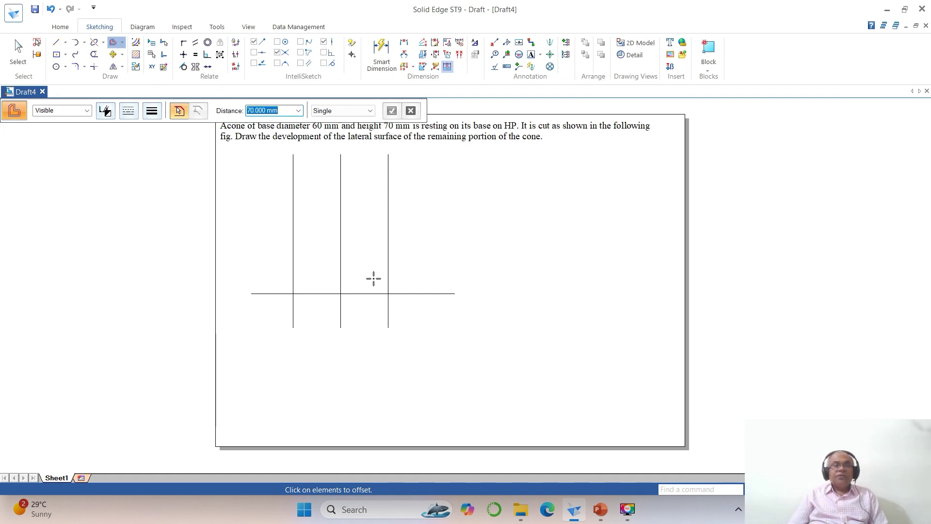
click(366, 293)
click(366, 253)
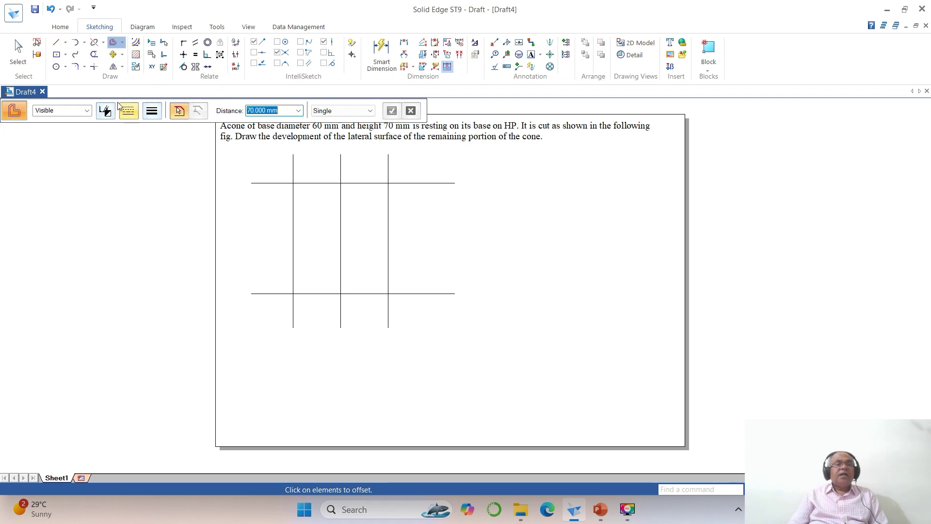
Step: Trim the base line outside the two outer vertical lines and all three vertical lines below the base
click(94, 55)
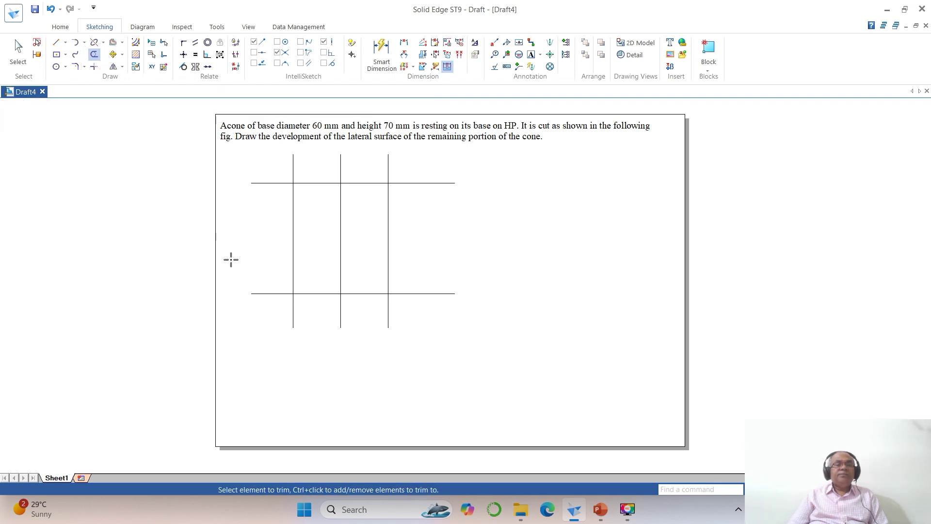
click(274, 296)
click(293, 311)
click(388, 316)
click(412, 289)
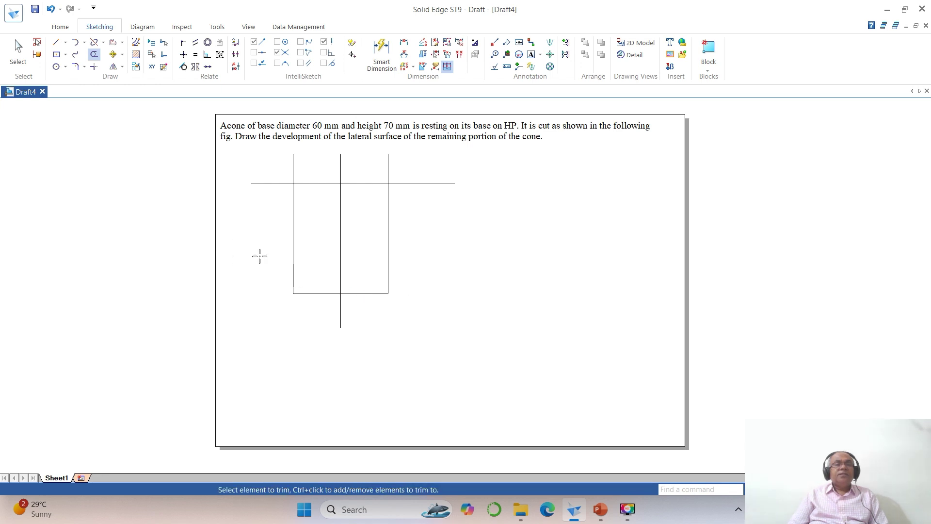
click(338, 318)
Step: Draw the cone's two slanted sides between the base corners and the apex where the axis meets the upper horizontal line
click(56, 43)
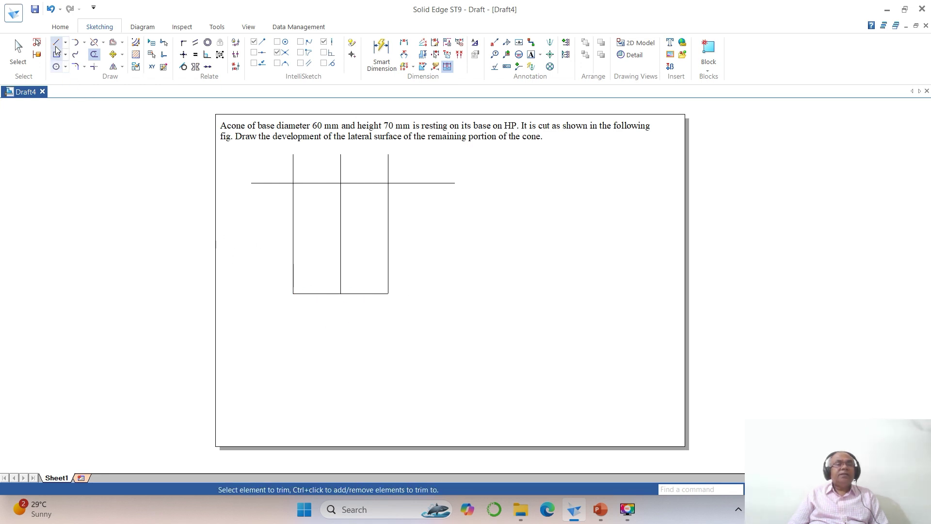
click(293, 293)
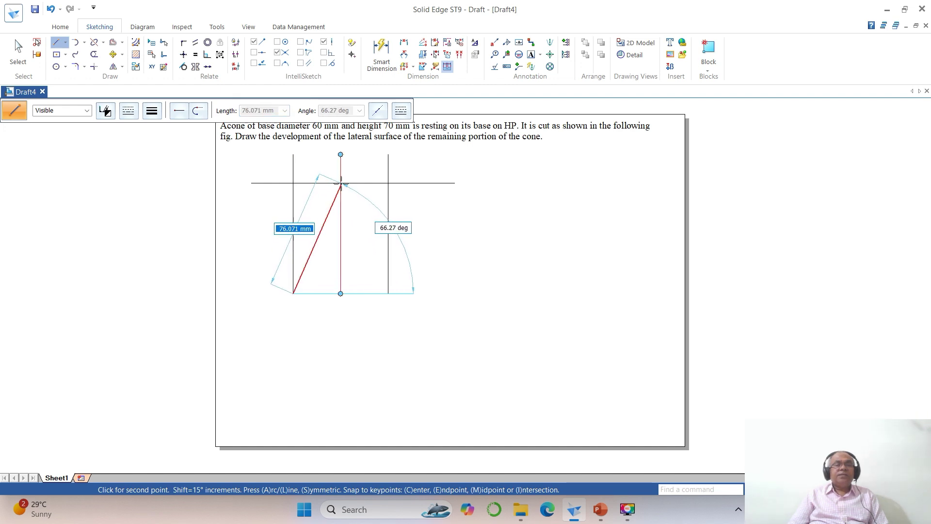
click(340, 183)
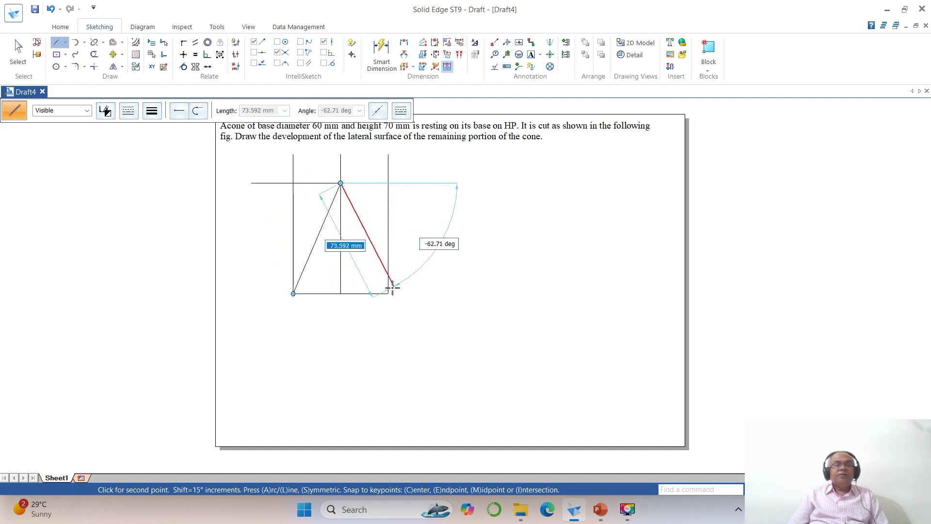
click(388, 294)
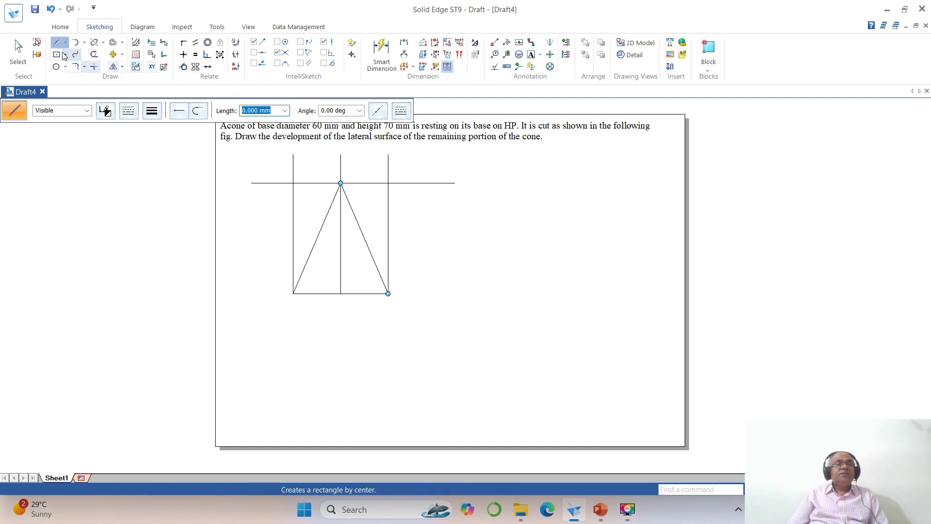
Step: Delete the two outer vertical lines and the upper horizontal line, and trim the axis above the apex
click(18, 53)
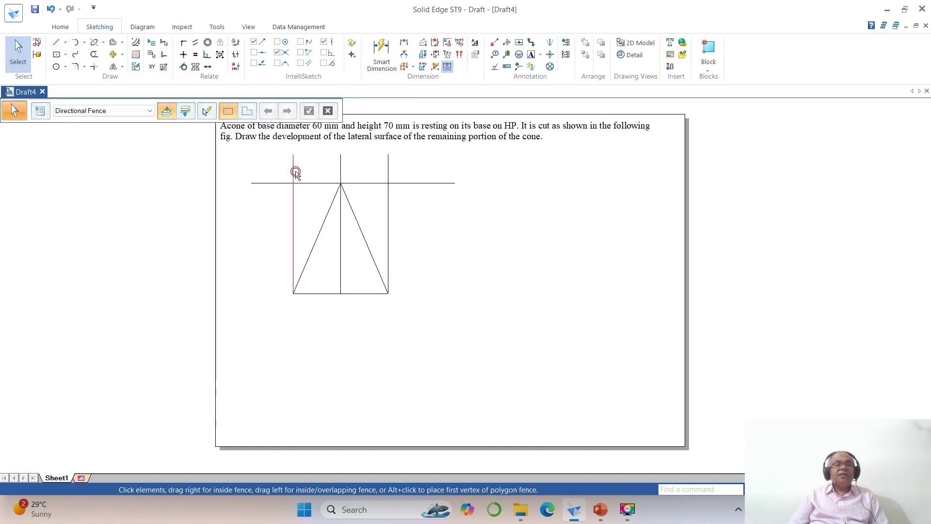
click(294, 173)
key(Delete)
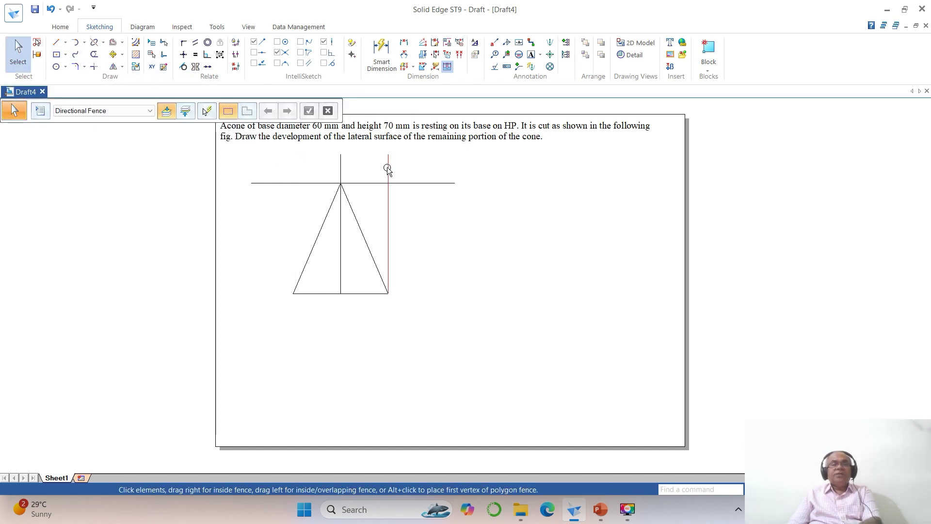
key(Delete)
click(379, 183)
key(Delete)
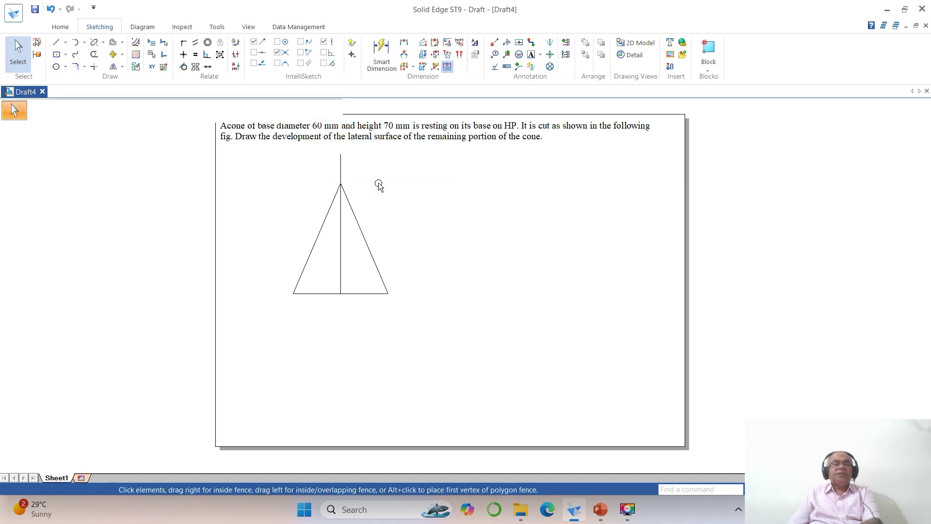
click(94, 55)
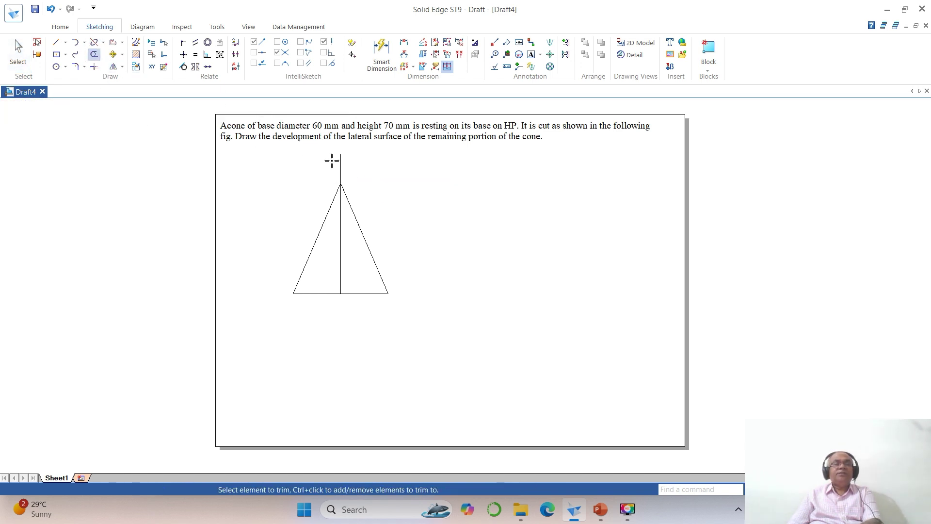
Step: Check the cut height on the PowerPoint slide and offset the cone's base line in Solid Edge 35 mm upward
click(601, 510)
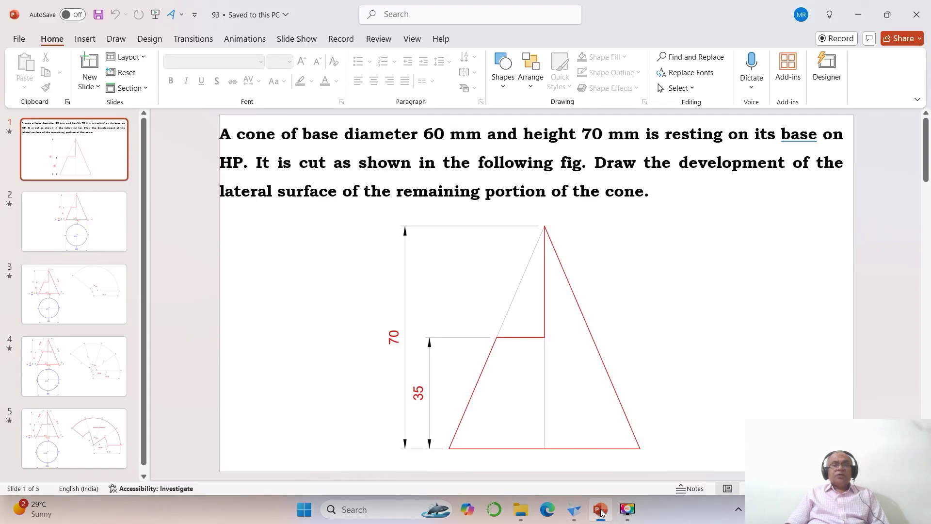
click(574, 509)
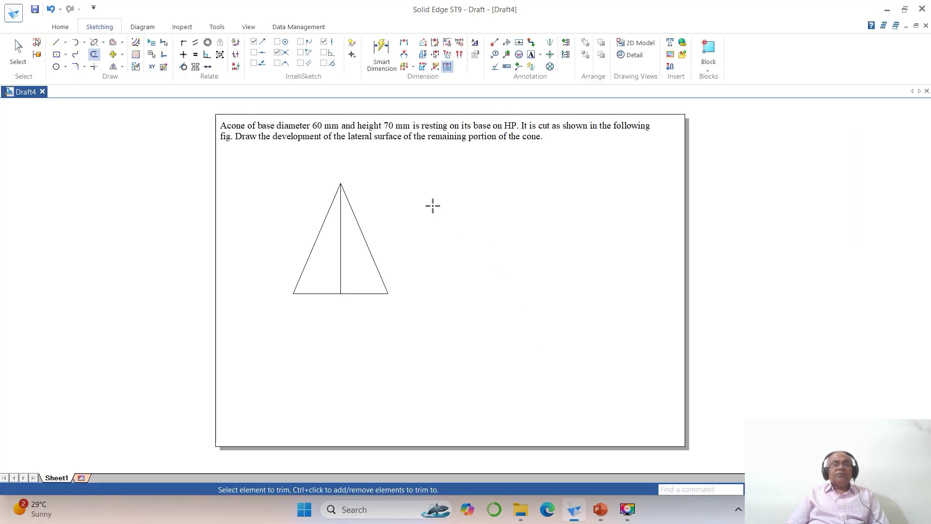
click(112, 42)
text(35)
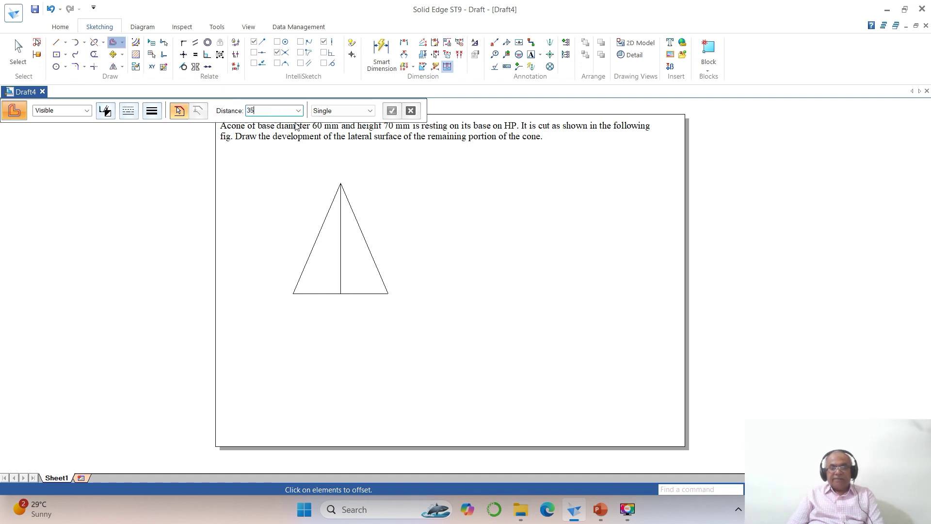
key(Return)
click(359, 294)
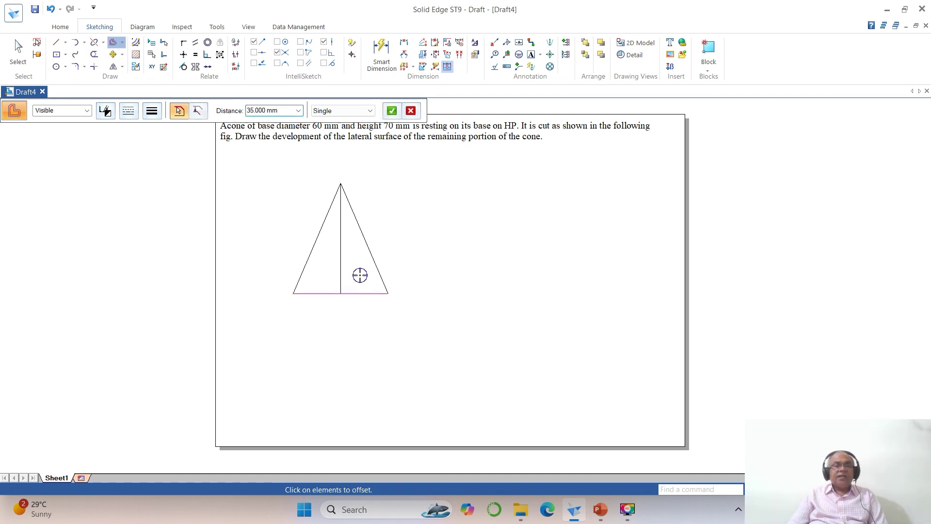
click(360, 272)
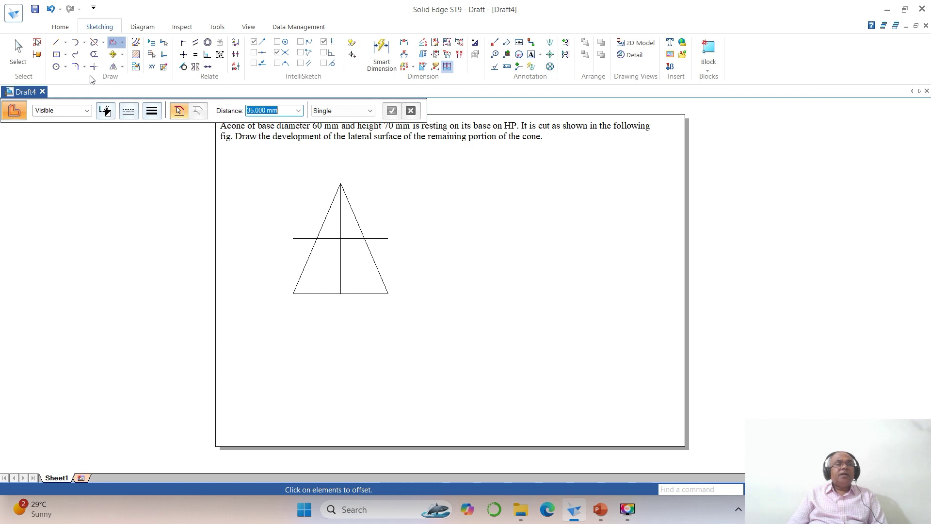
Step: Trim the horizontal cut line to the part between the cone's left side and the axis, and trim the axis below it
click(94, 54)
click(303, 238)
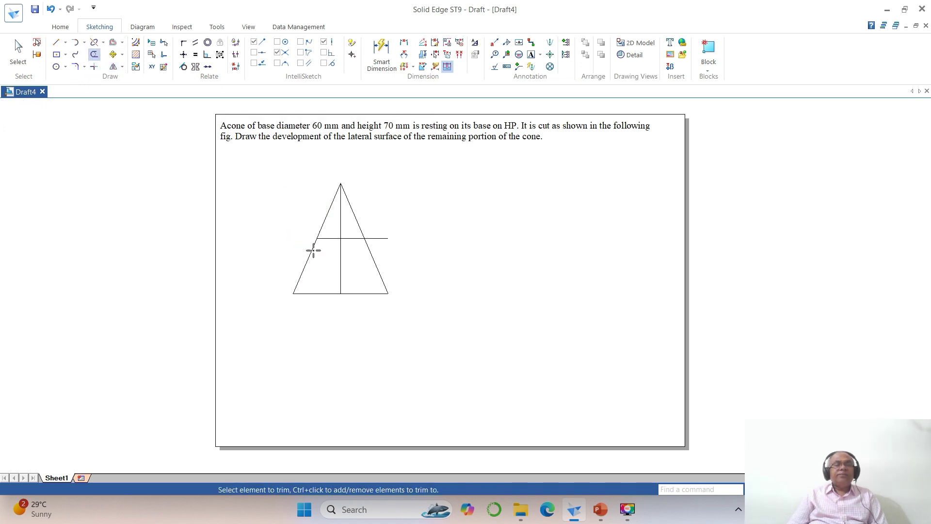
click(358, 238)
click(382, 238)
click(340, 264)
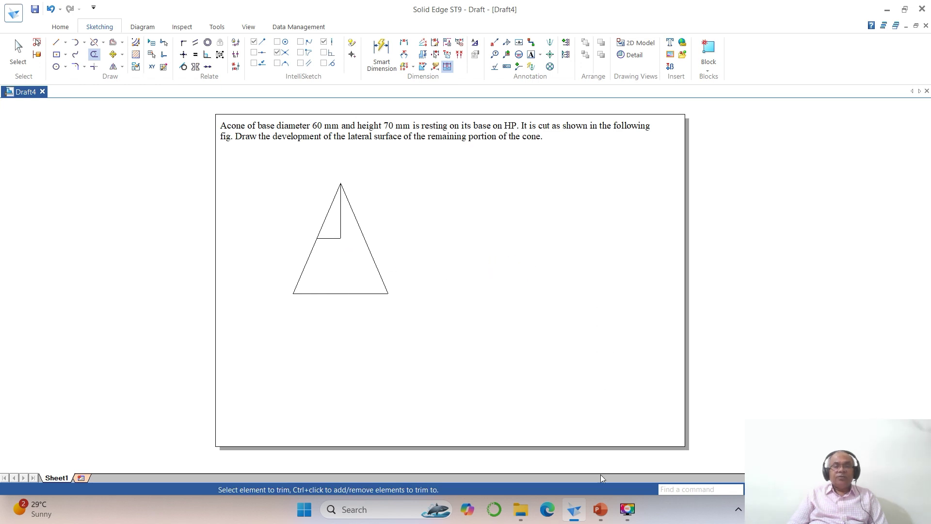
Step: Check the cut outline on the PowerPoint slide and split the cone's left side in Solid Edge at the horizontal cut line
click(599, 509)
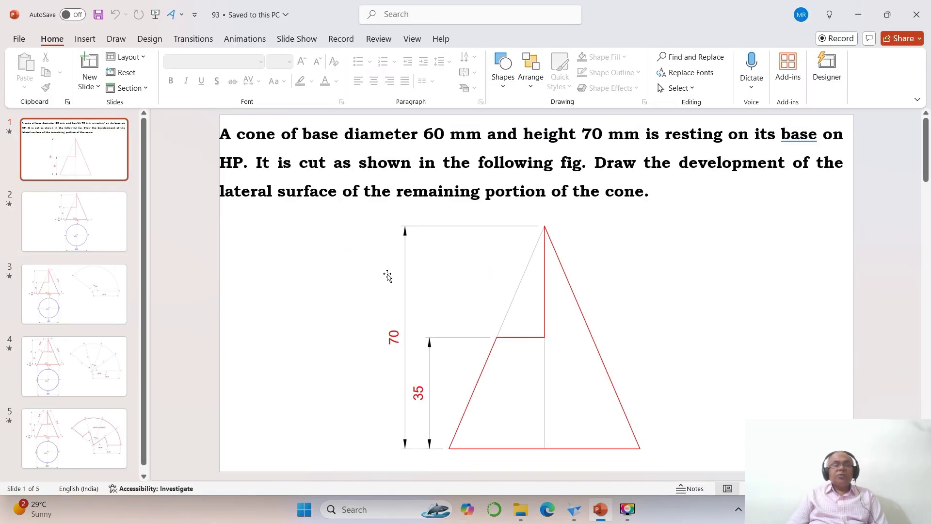
click(574, 509)
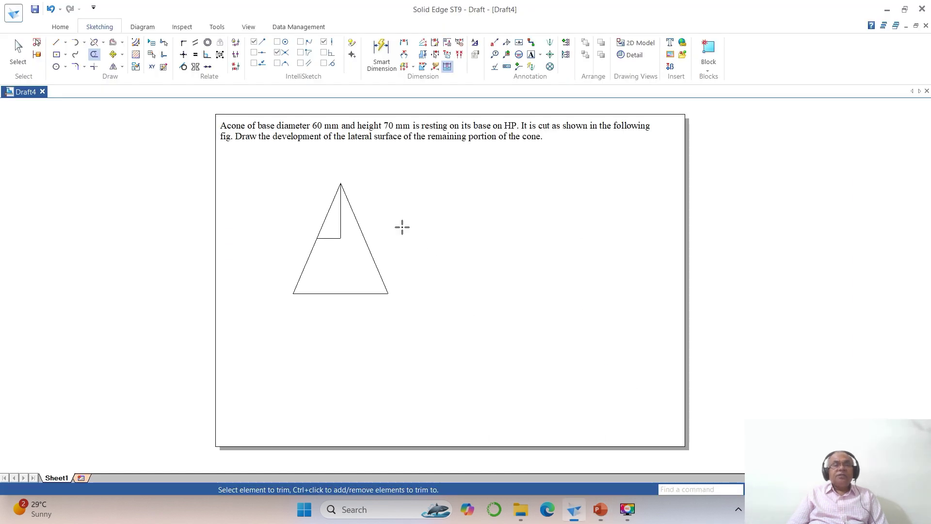
click(94, 43)
click(324, 224)
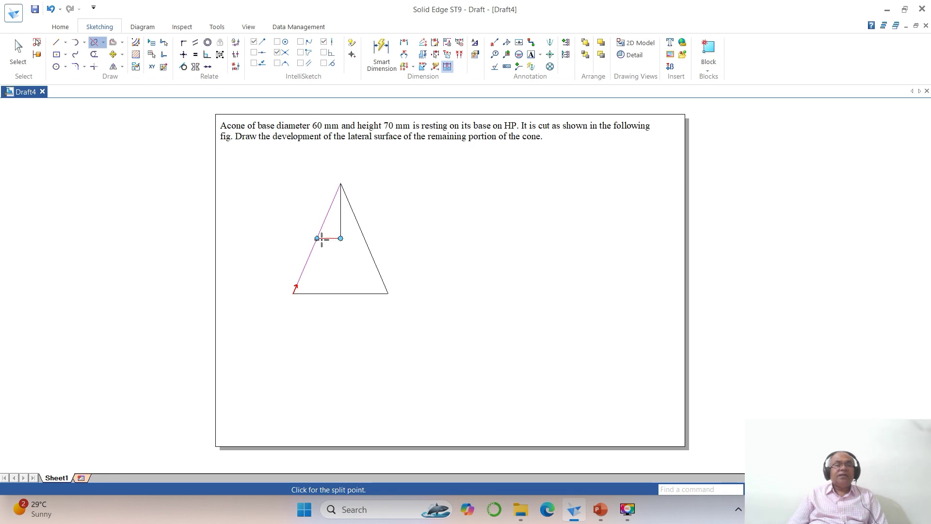
click(317, 238)
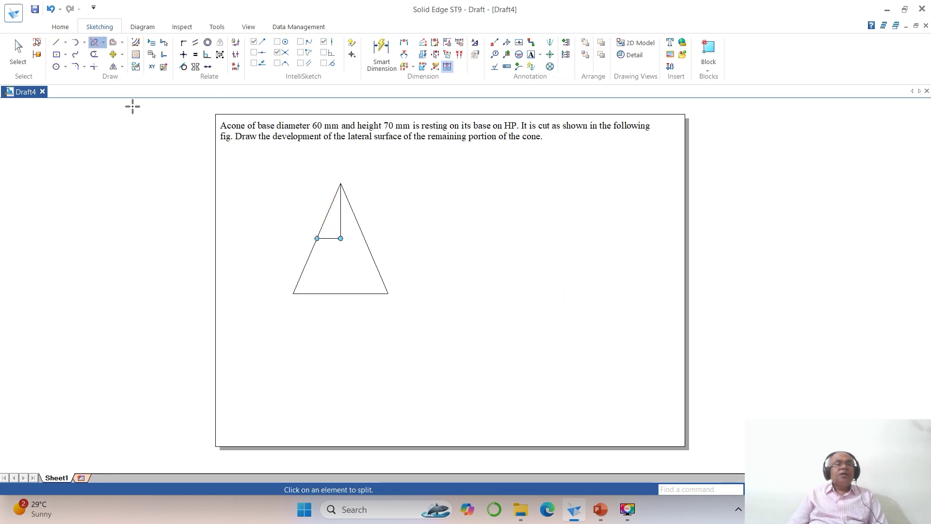
Step: Extend the cone's axis down to the base line and split it at the horizontal cut line
click(104, 42)
click(112, 66)
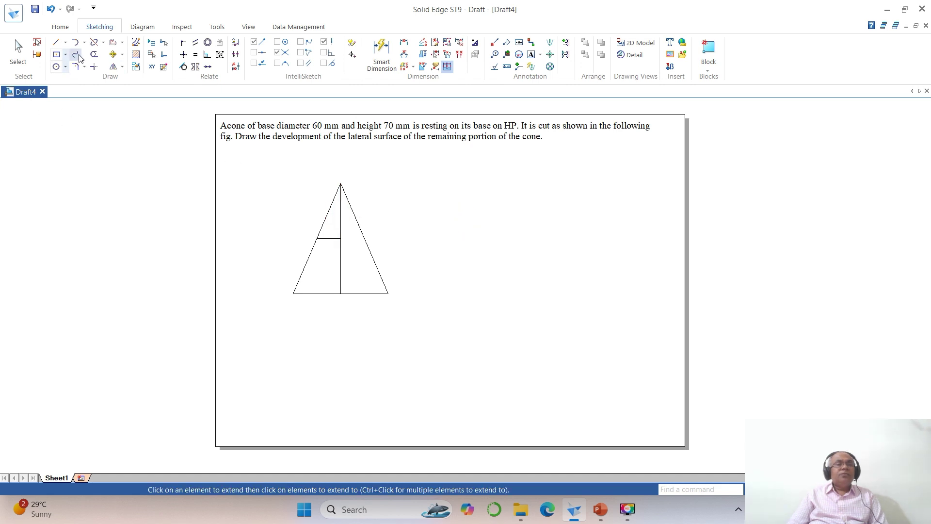
click(93, 47)
click(341, 228)
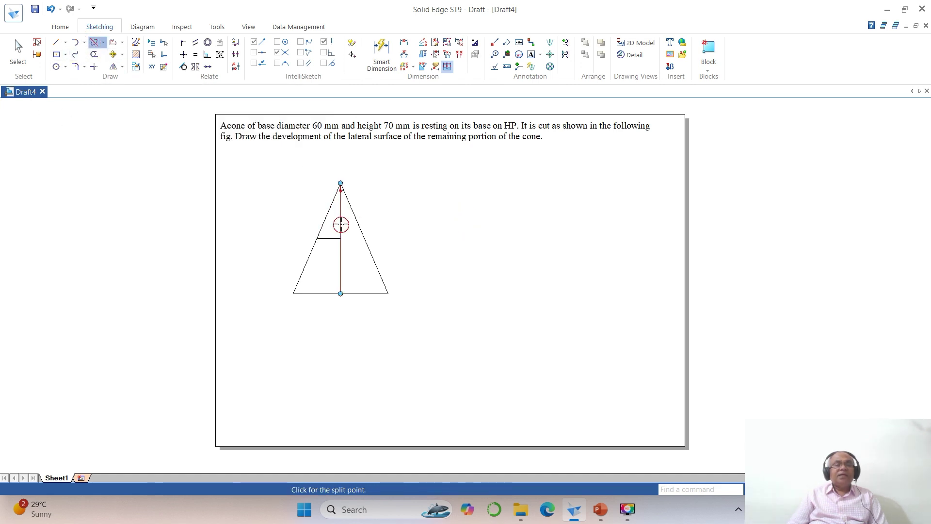
click(341, 238)
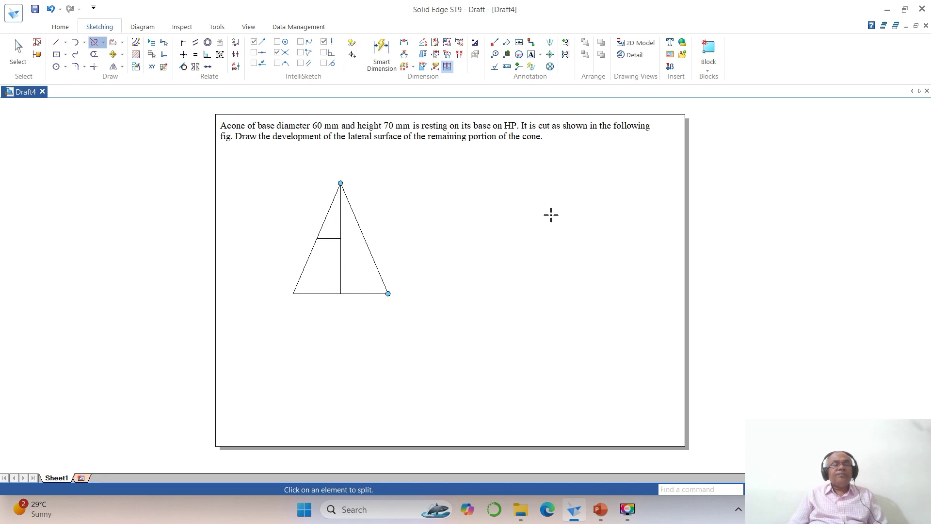
Step: Apply a thicker line width to the remaining cone's outline: lower left side, base, right side, upper axis and horizontal cut line
click(10, 57)
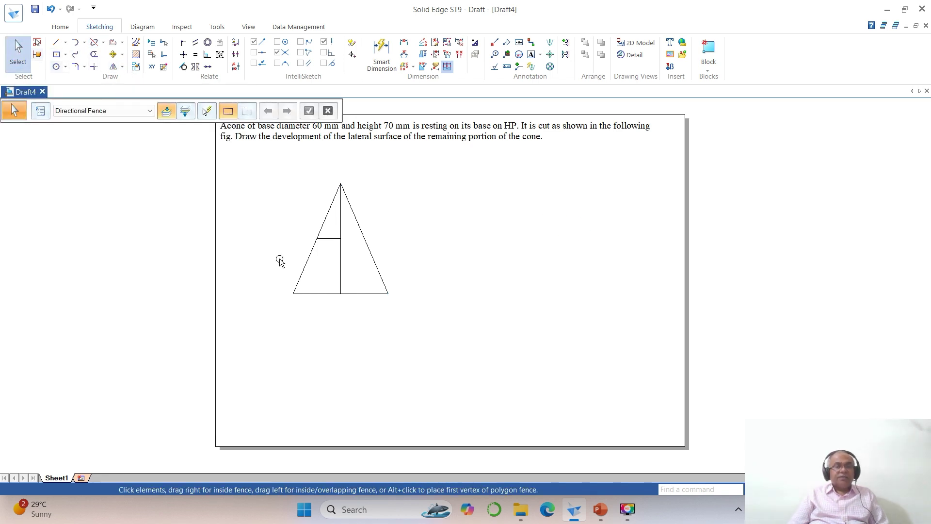
click(301, 272)
ctrl+click(320, 292)
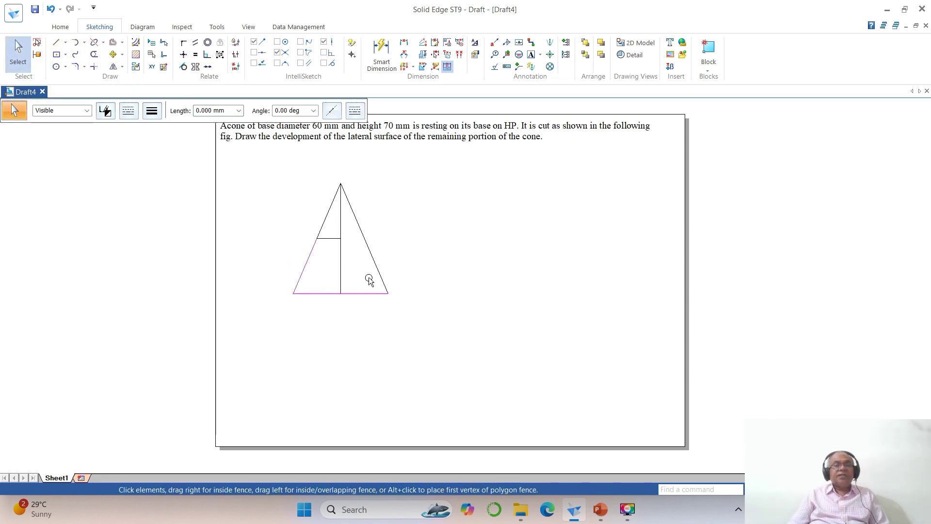
ctrl+click(371, 258)
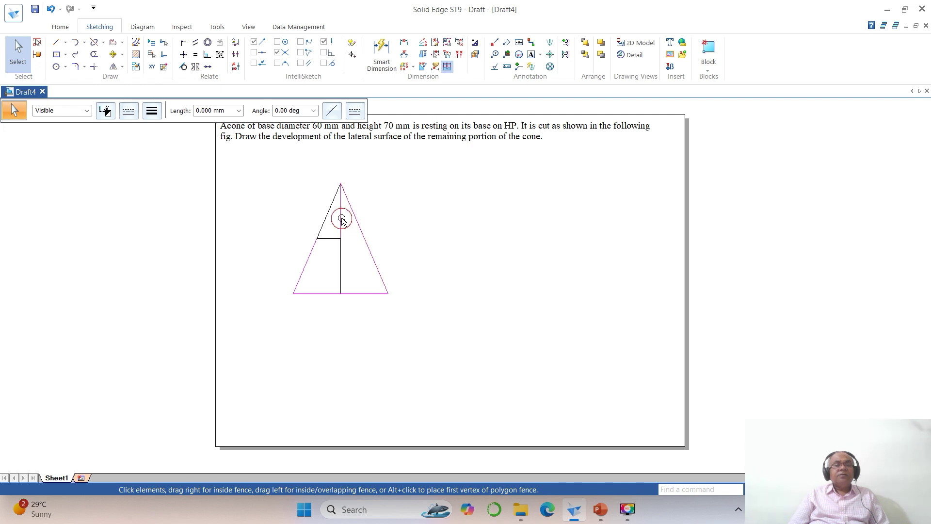
ctrl+click(331, 238)
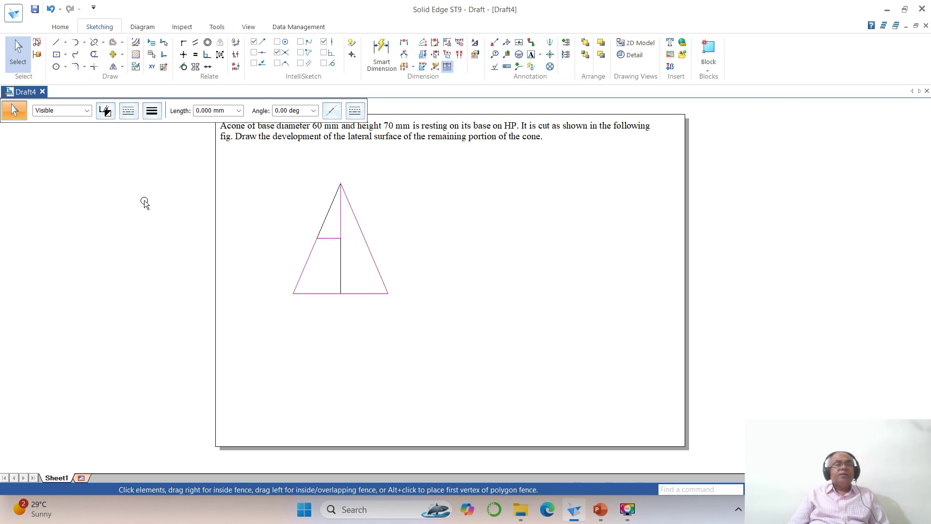
click(151, 111)
click(156, 165)
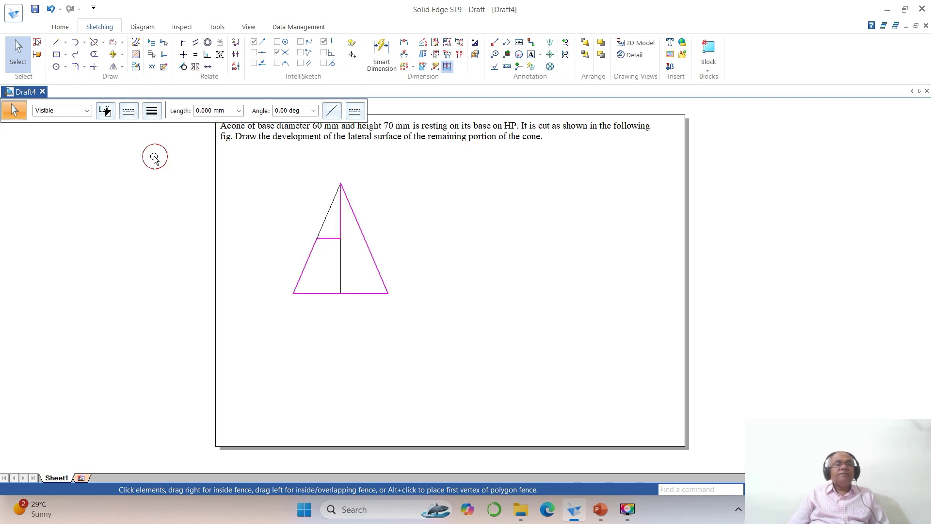
click(543, 272)
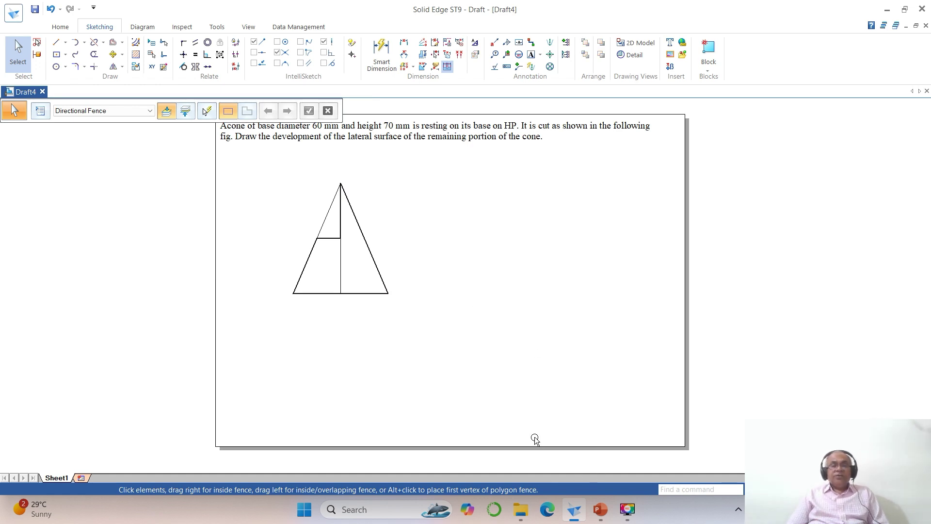
Step: Move the complete cone view closer to the sheet's left edge, below the problem text
click(112, 55)
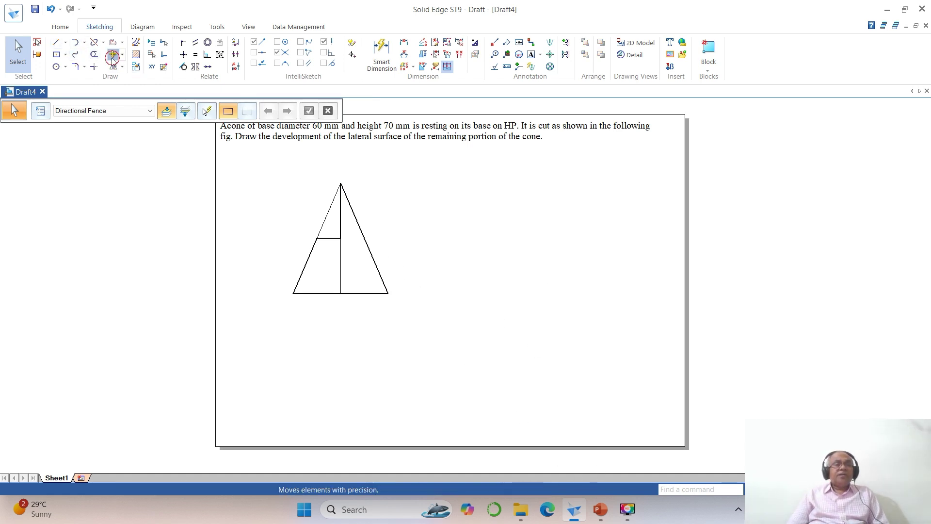
drag(273, 170, 450, 334)
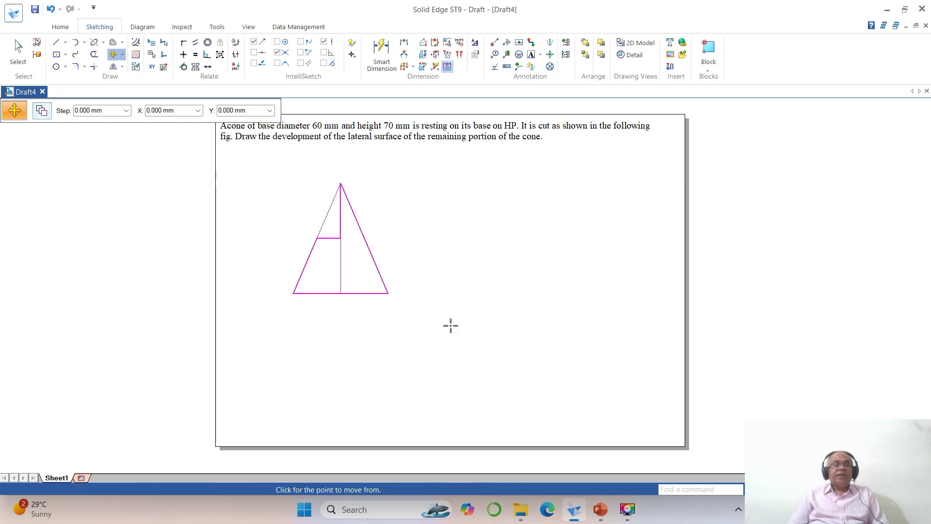
click(449, 326)
key(Escape)
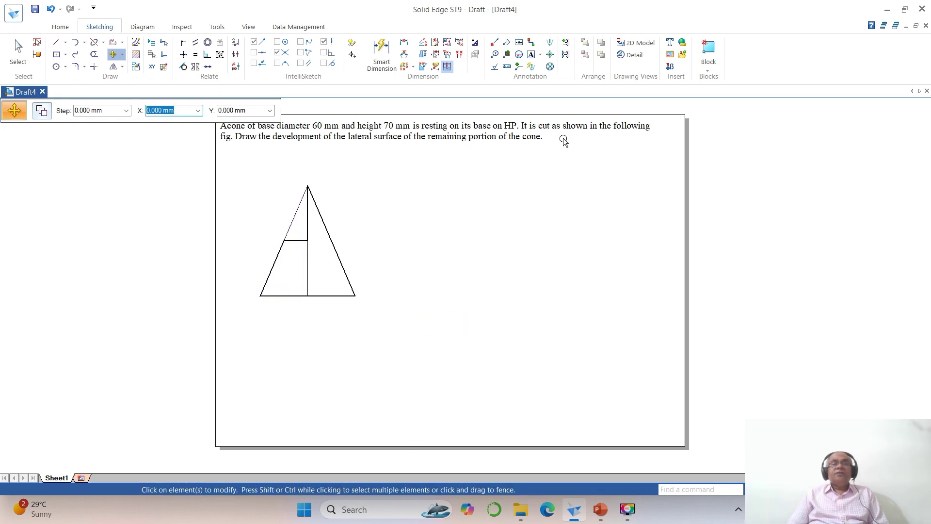
Step: Modify the ISO (mm) dimension style so driving, driven, error and connector colours are all Black
click(474, 42)
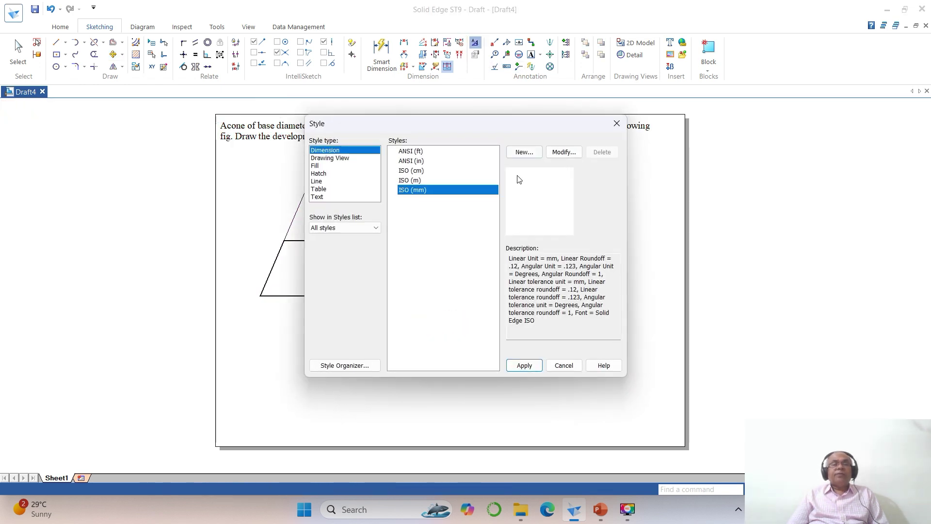
click(564, 151)
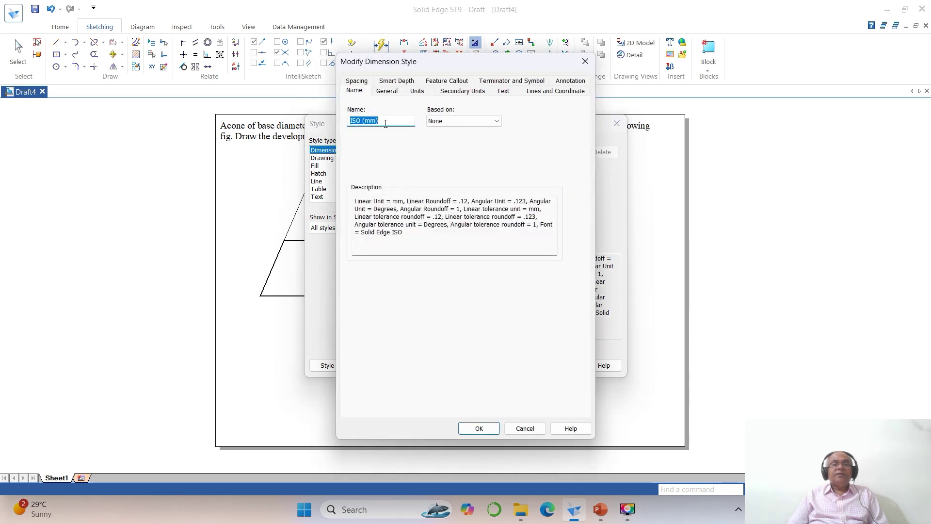
click(387, 91)
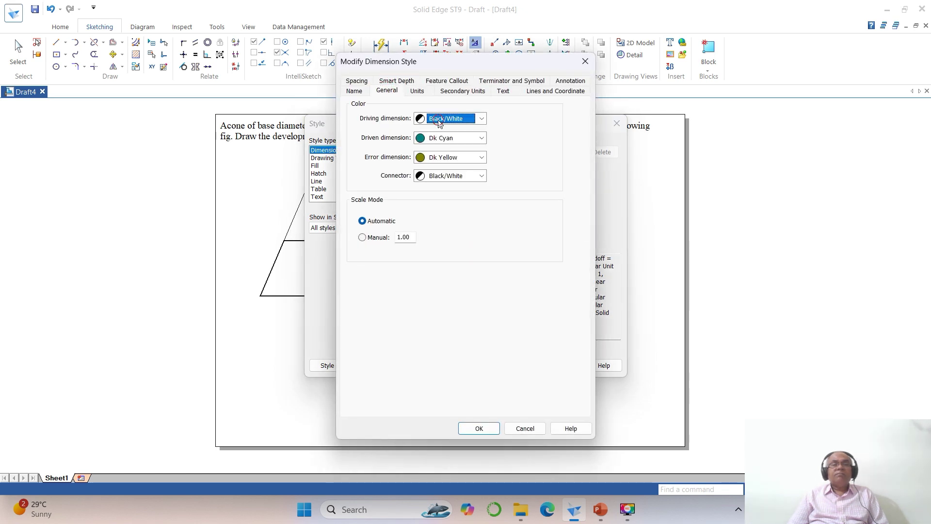
click(439, 122)
click(442, 130)
click(451, 137)
click(444, 149)
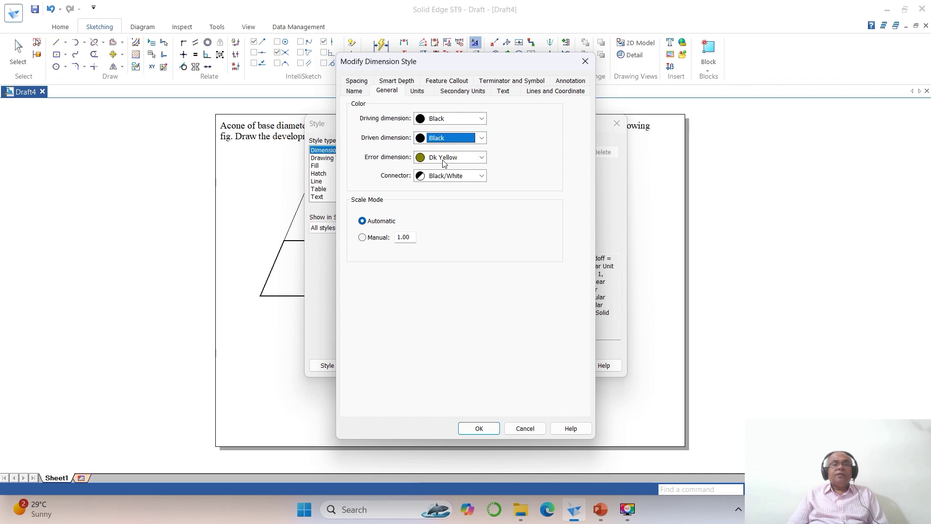
click(442, 160)
click(444, 168)
click(440, 176)
click(441, 188)
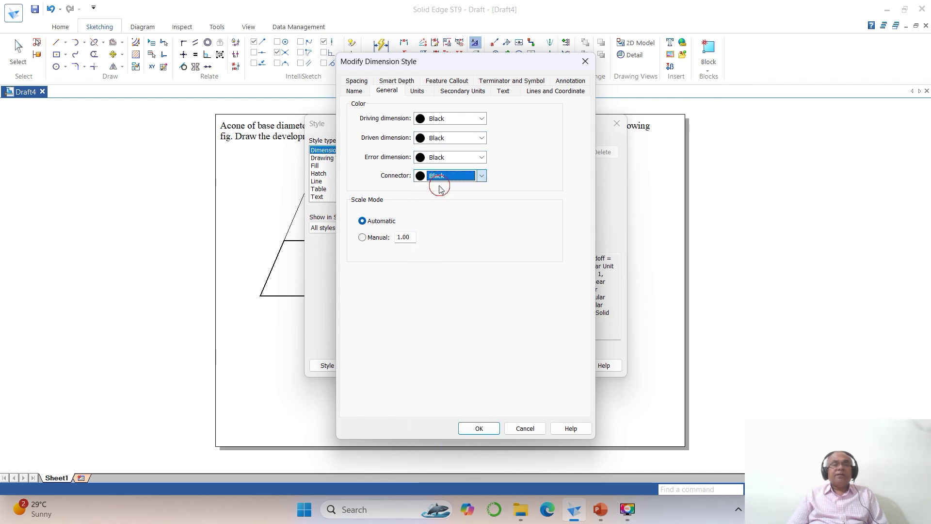
Step: Set the dimension style's text font to Times New Roman with font size 3
click(503, 91)
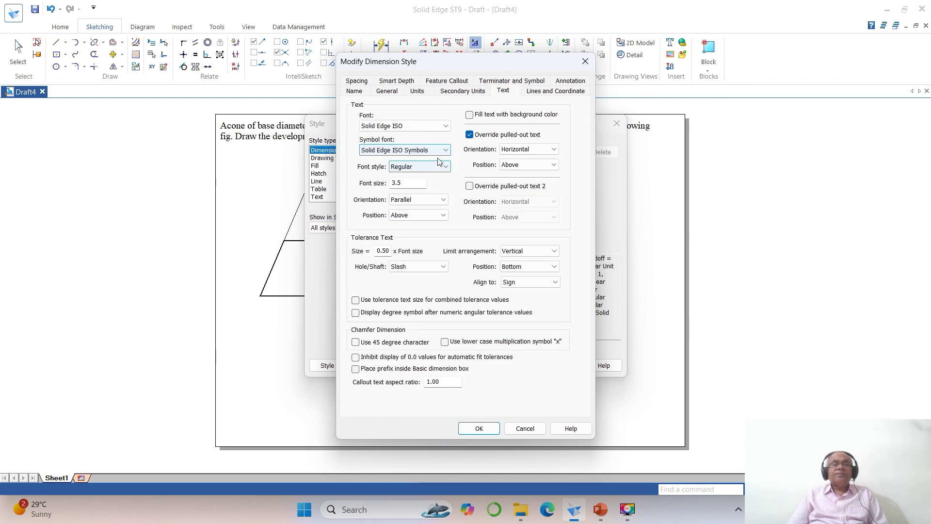
click(445, 149)
click(445, 126)
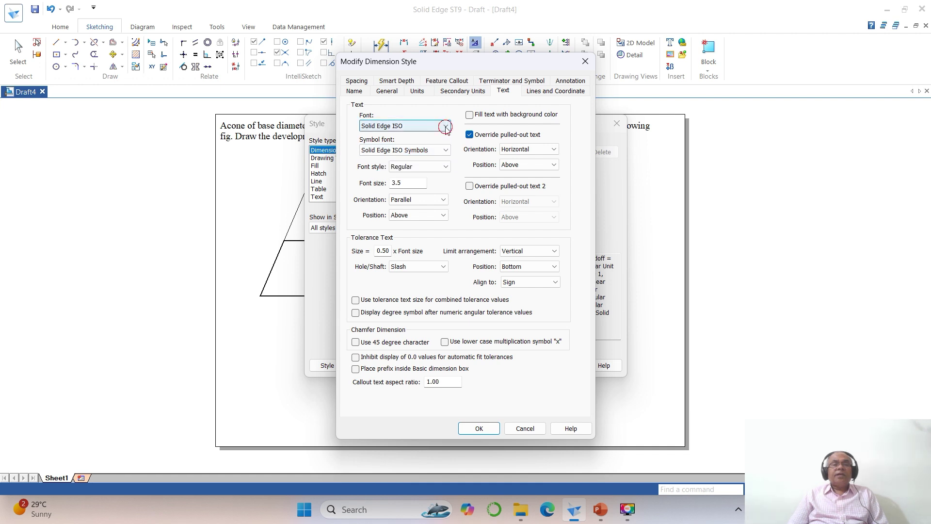
scroll(388, 268, down, 6)
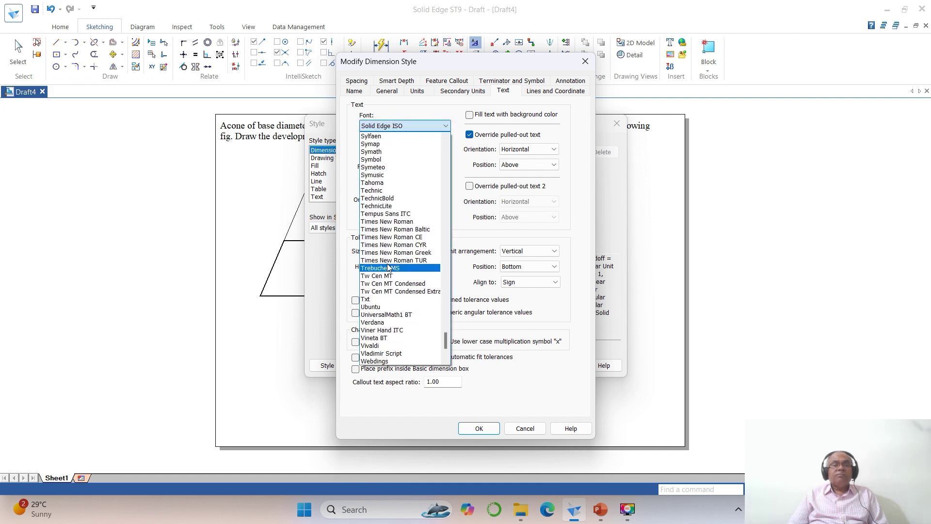
click(387, 221)
double_click(407, 183)
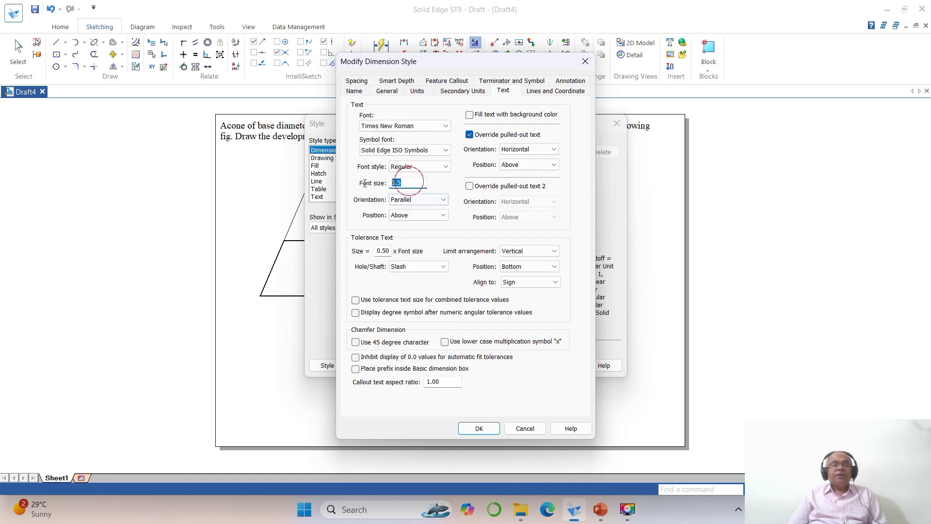
text(3)
Step: Set the dimension line width to .1 and apply the modified ISO (mm) style
click(545, 92)
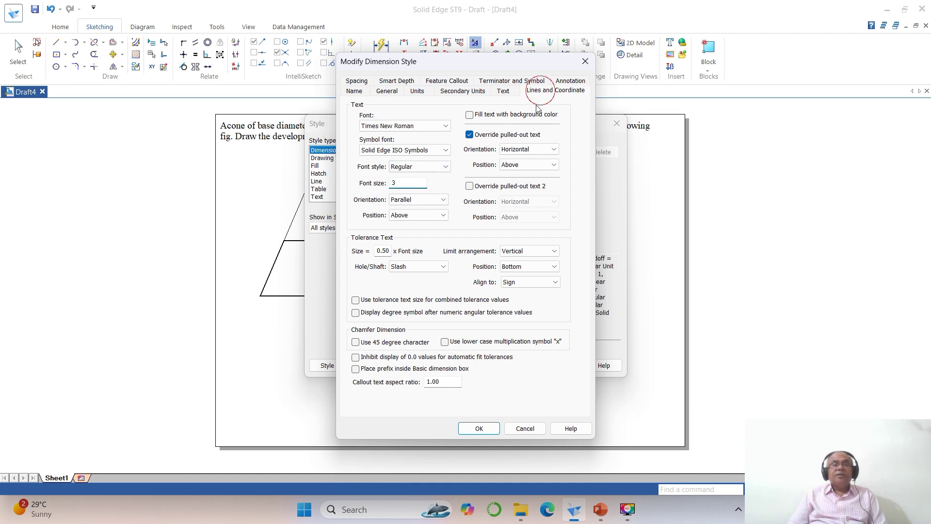
double_click(415, 143)
text(.1)
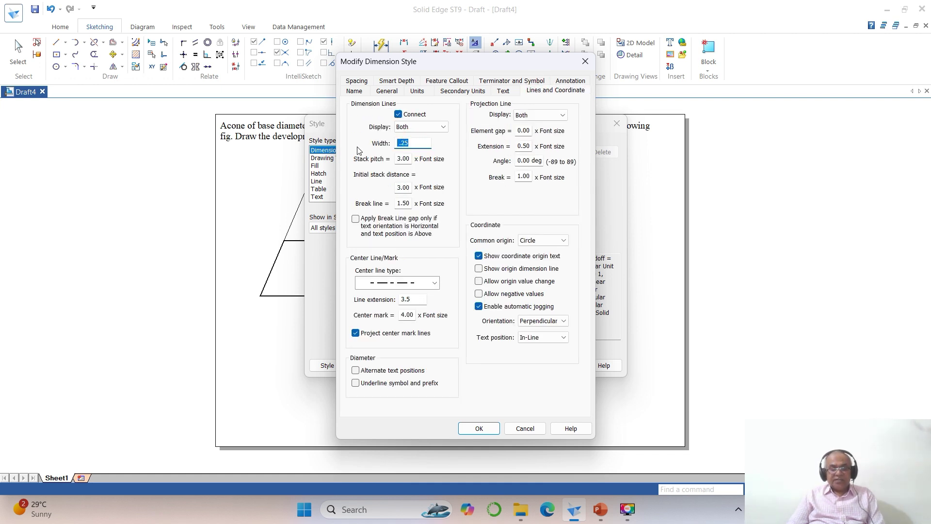
click(478, 428)
click(524, 365)
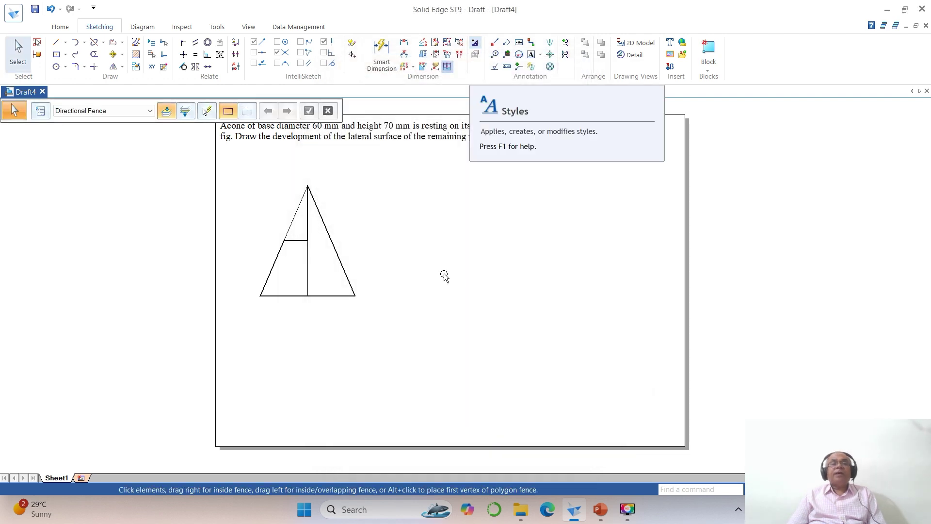
Step: Dimension the cone's base line with a diameter-symbol prefix, placing the dimension below the base
click(403, 42)
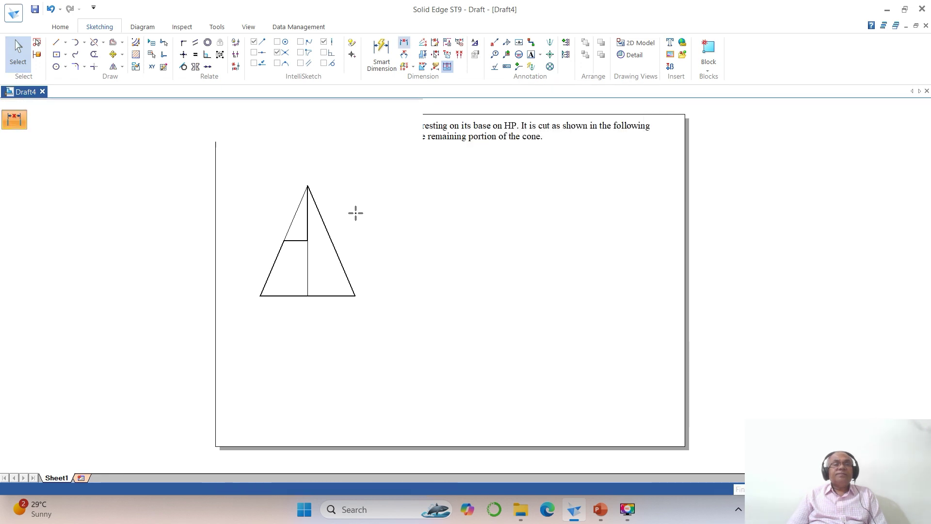
click(331, 130)
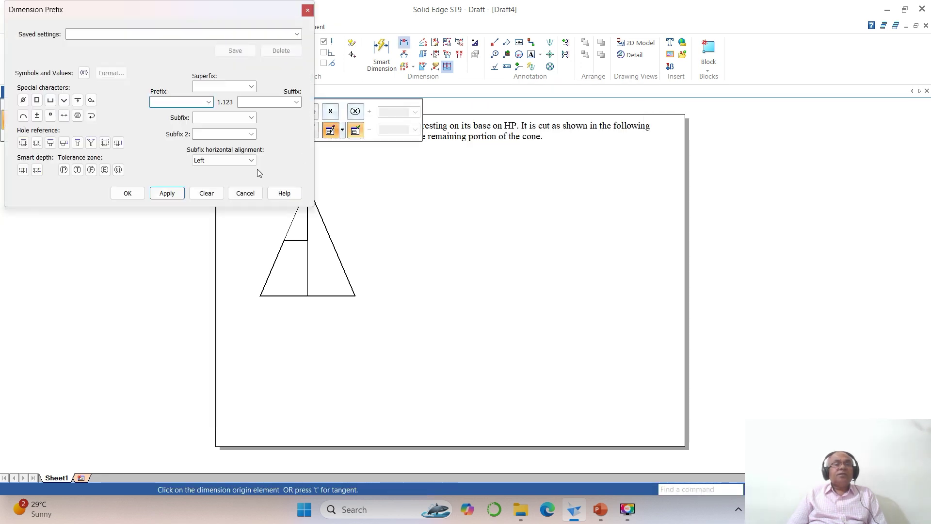
click(23, 100)
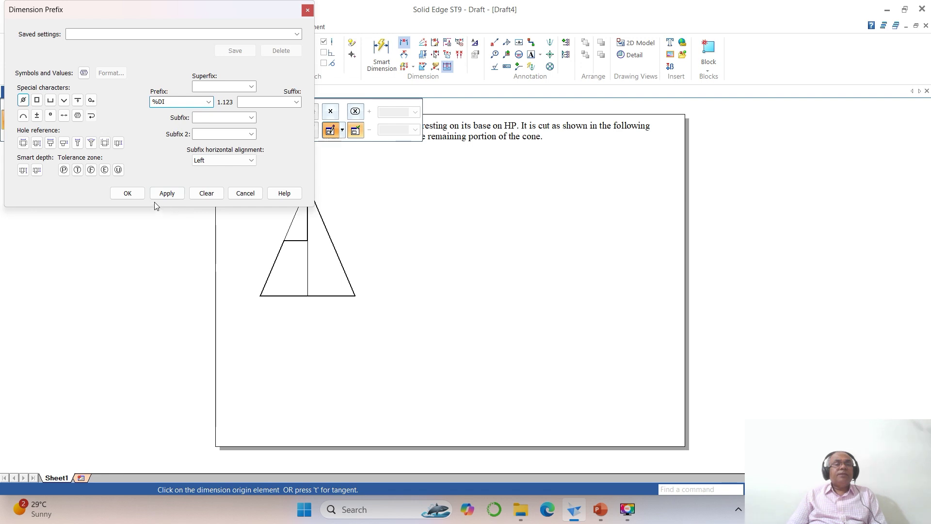
click(124, 194)
click(278, 296)
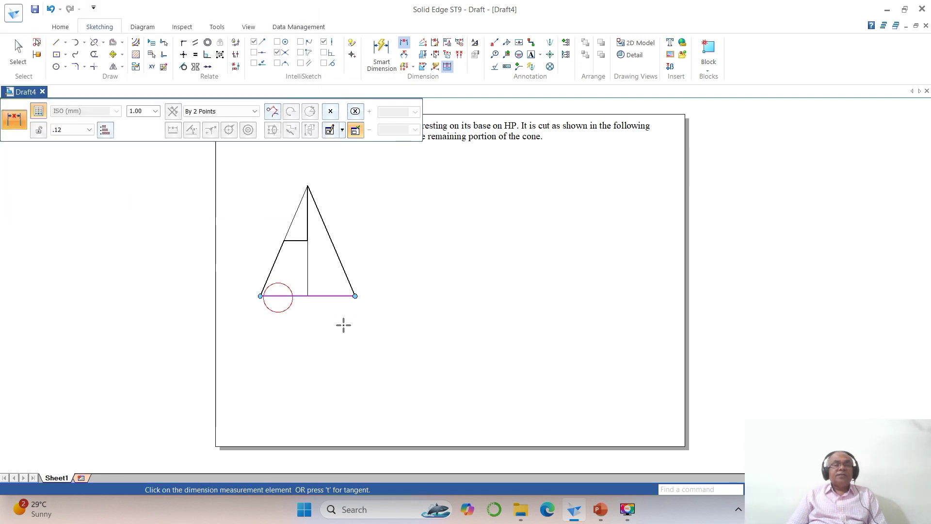
click(342, 295)
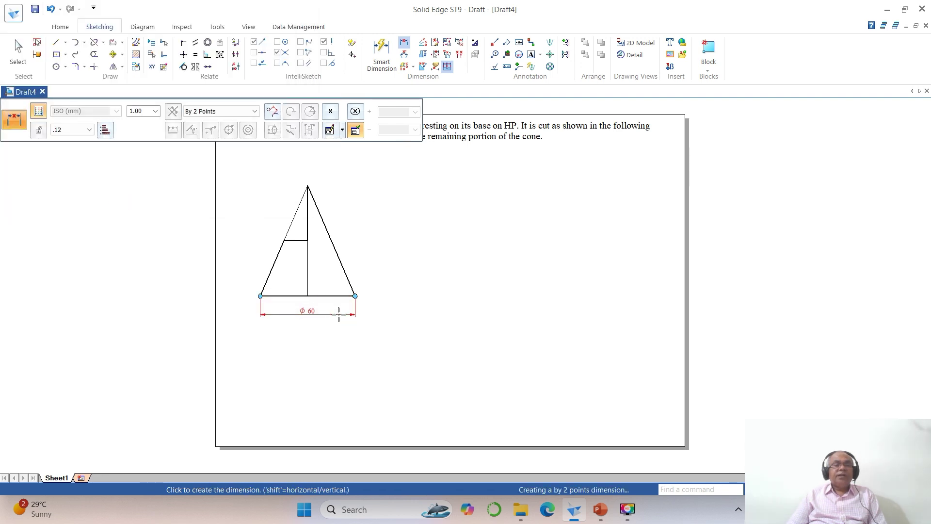
click(339, 314)
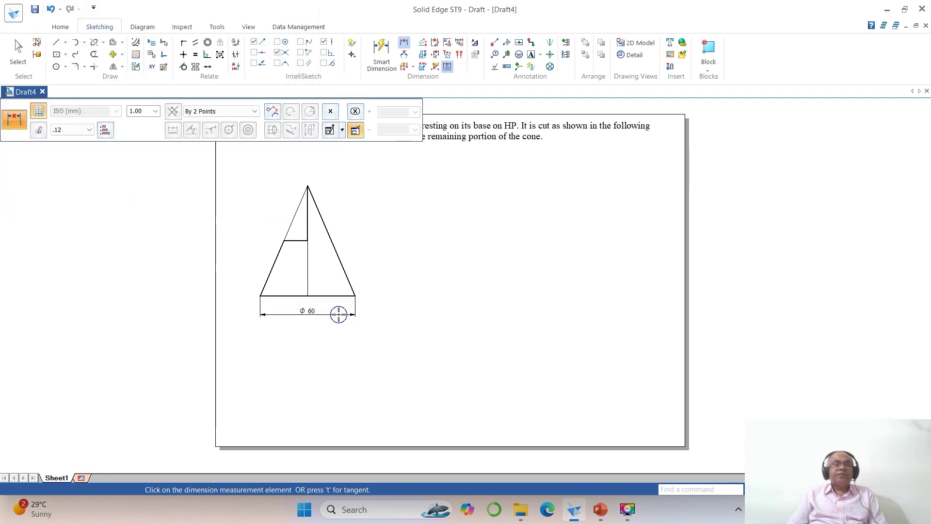
Step: Clear the diameter prefix and dimension the cone's overall height from base to apex, placing the dimension to the left of the cone
click(330, 130)
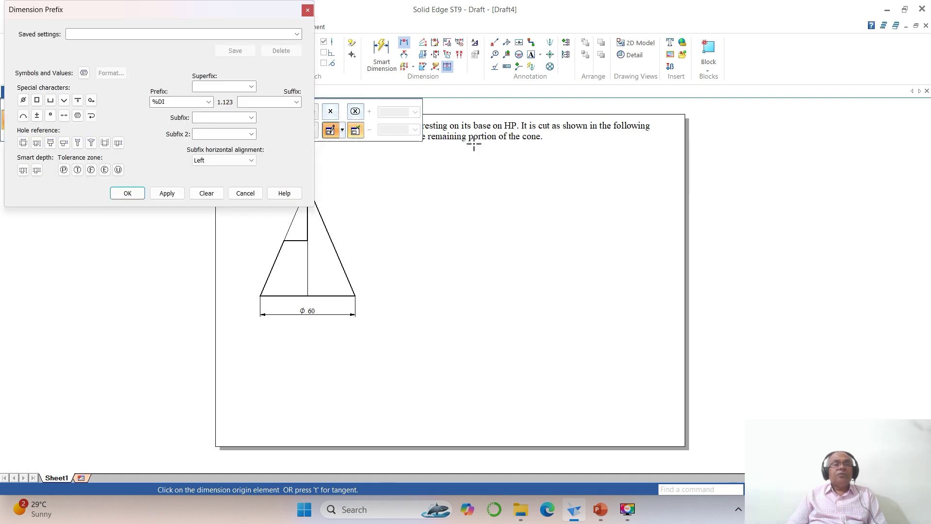
click(204, 193)
click(128, 193)
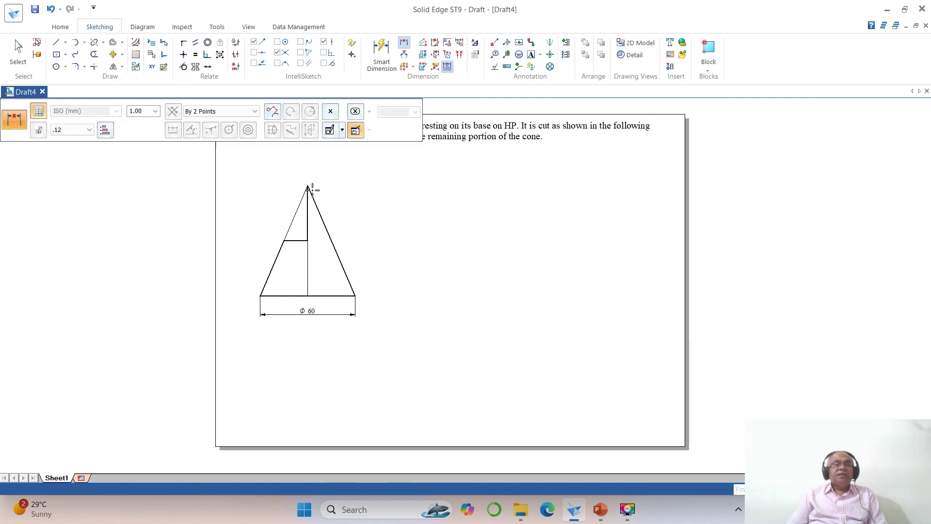
click(307, 186)
click(264, 295)
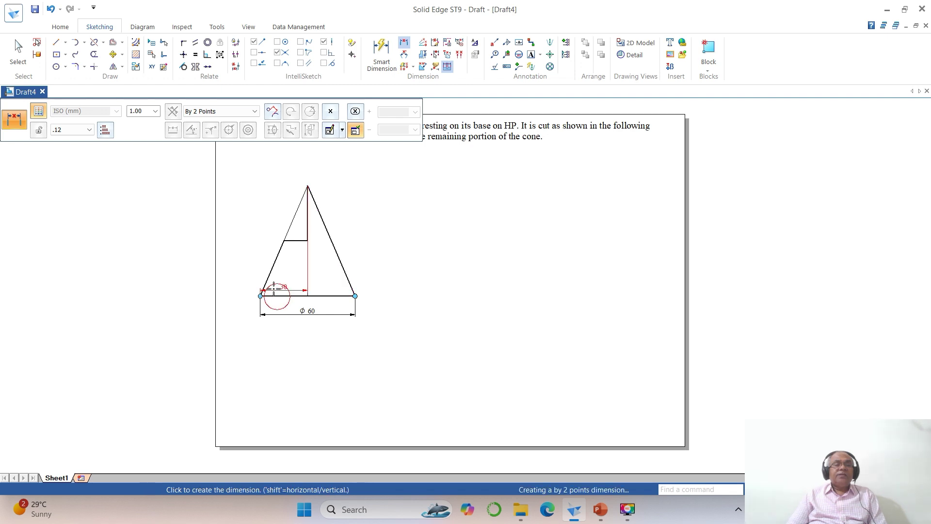
click(235, 253)
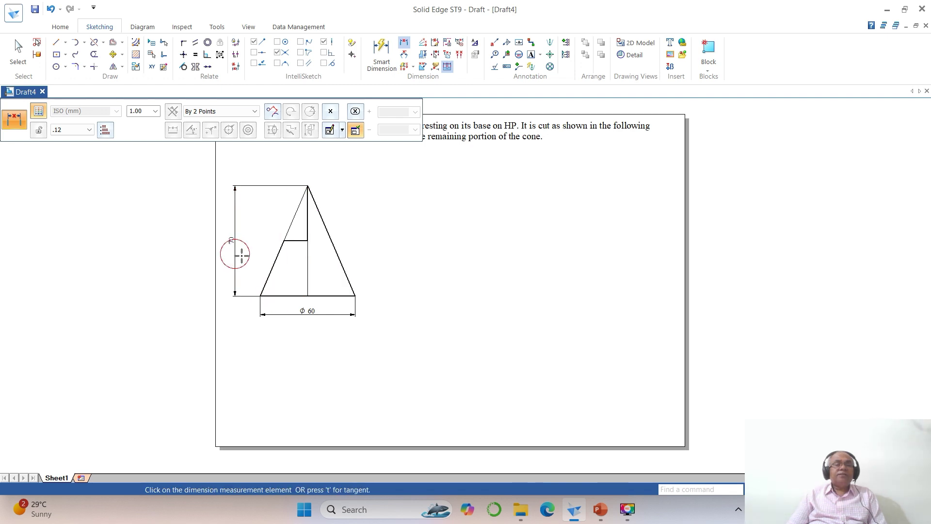
Step: Dimension the height of the horizontal cut above the base, placing it between the cone and the overall height dimension
click(296, 240)
click(294, 296)
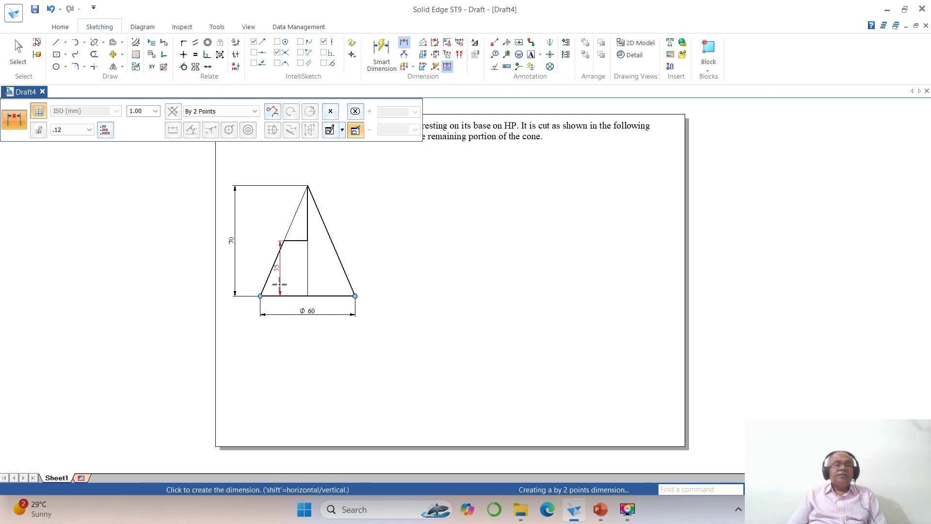
click(250, 277)
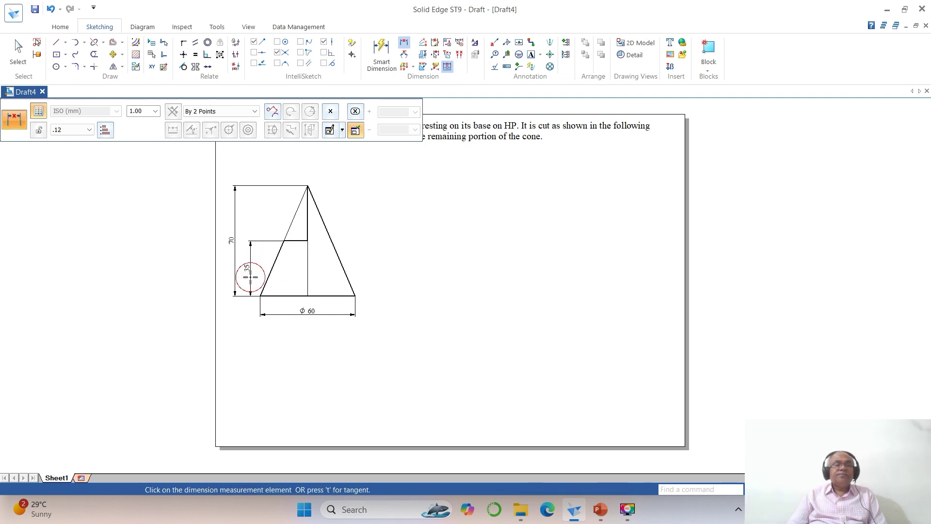
Step: Check slide 2 of the PowerPoint reference, and back in Solid Edge label the cone's apex o' and base points a', b', c' and (d')
click(600, 508)
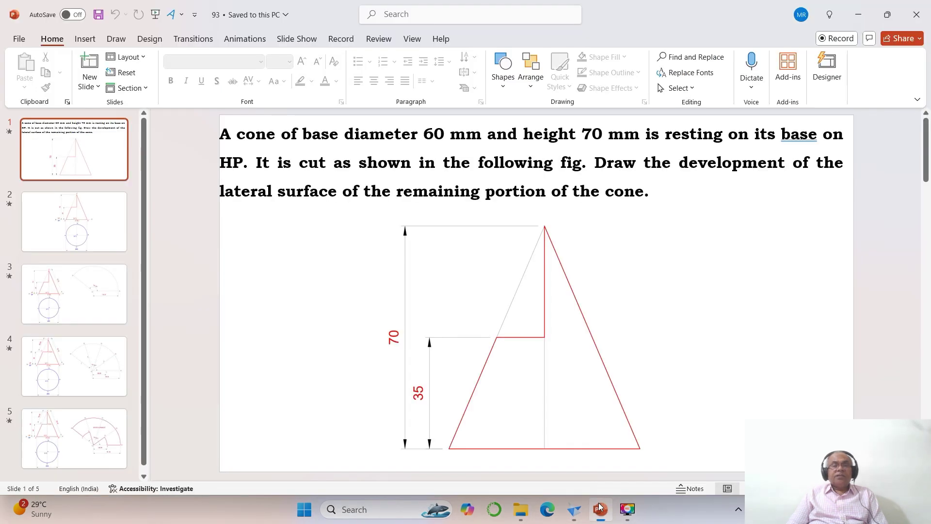
click(72, 225)
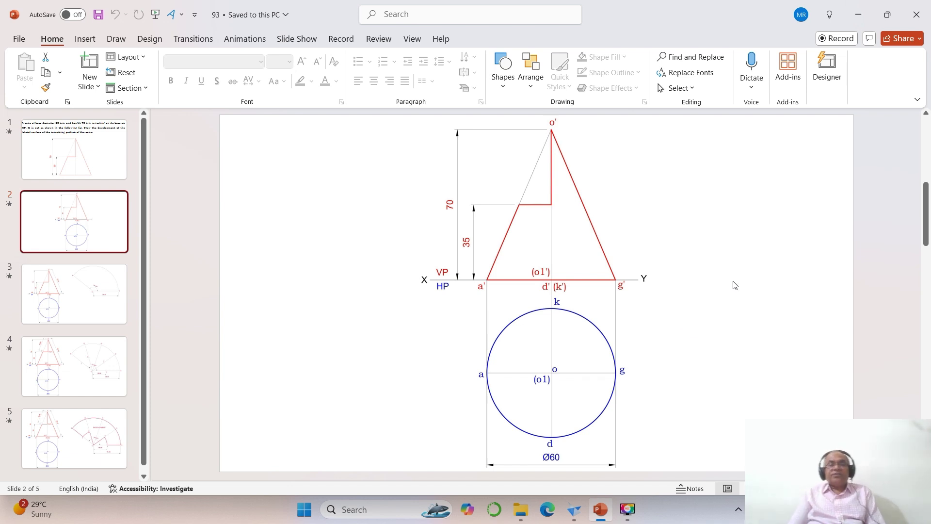
click(574, 509)
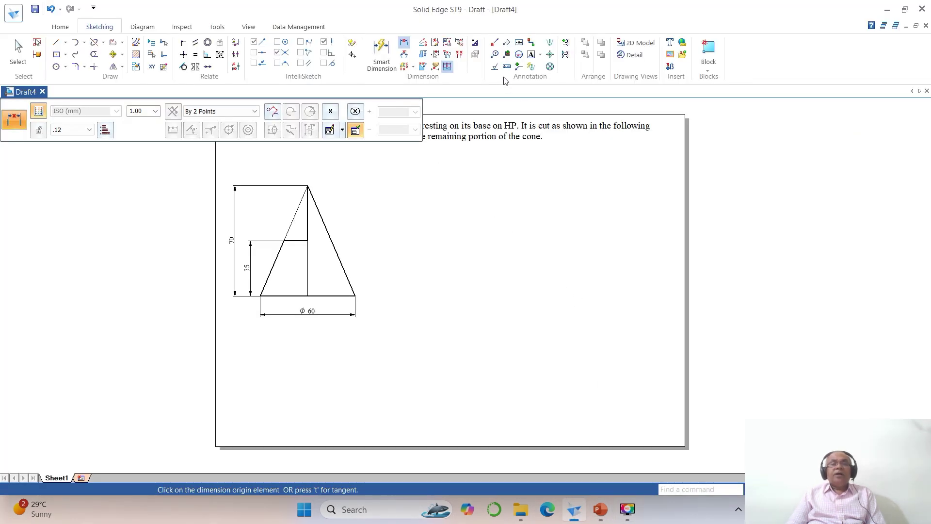
click(531, 54)
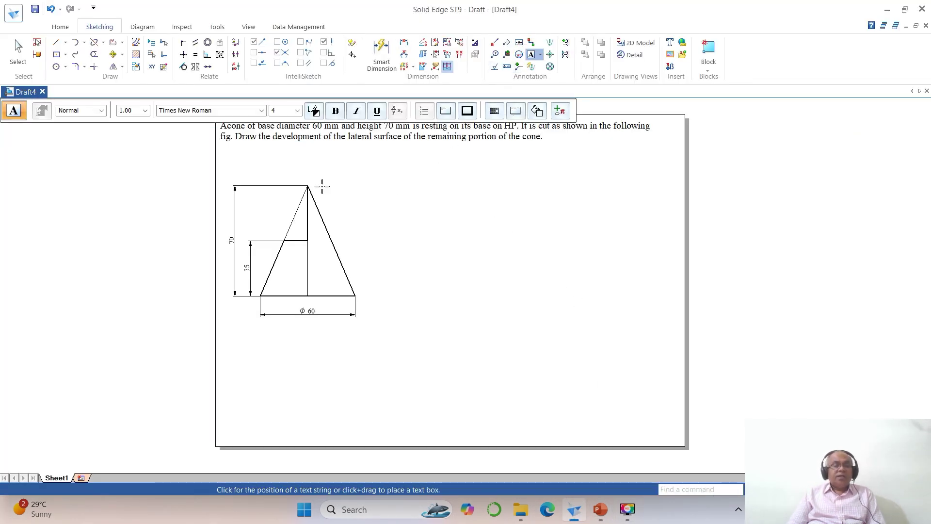
click(308, 178)
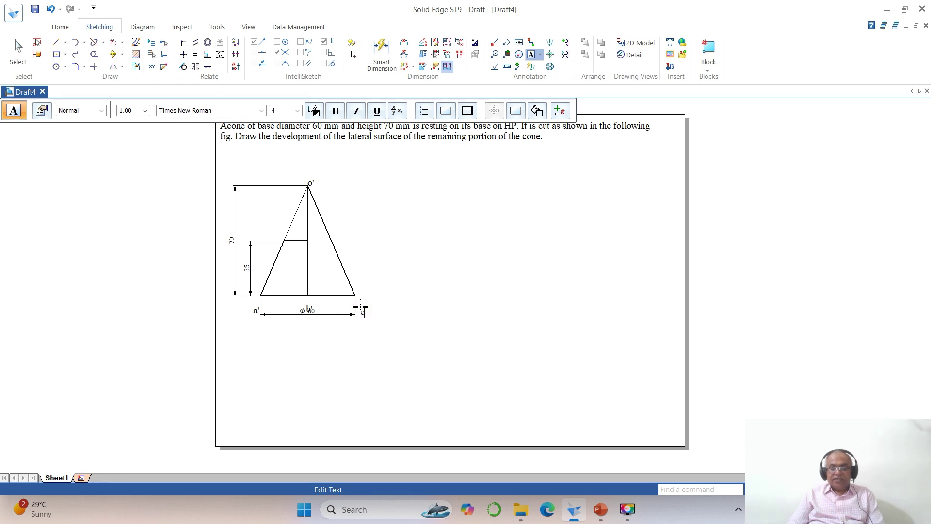
text(')
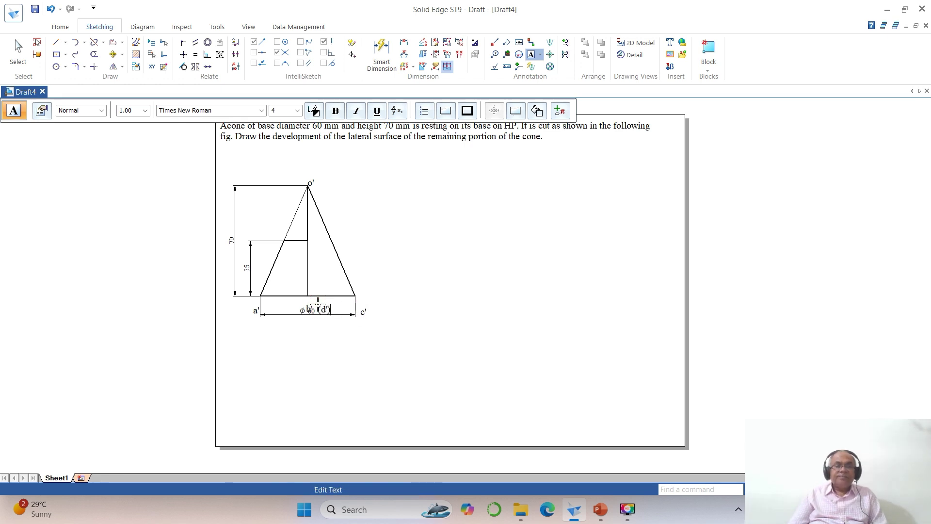
click(297, 283)
Step: Move the o' label just above the apex and the a' label just below the base's left corner
key(z)
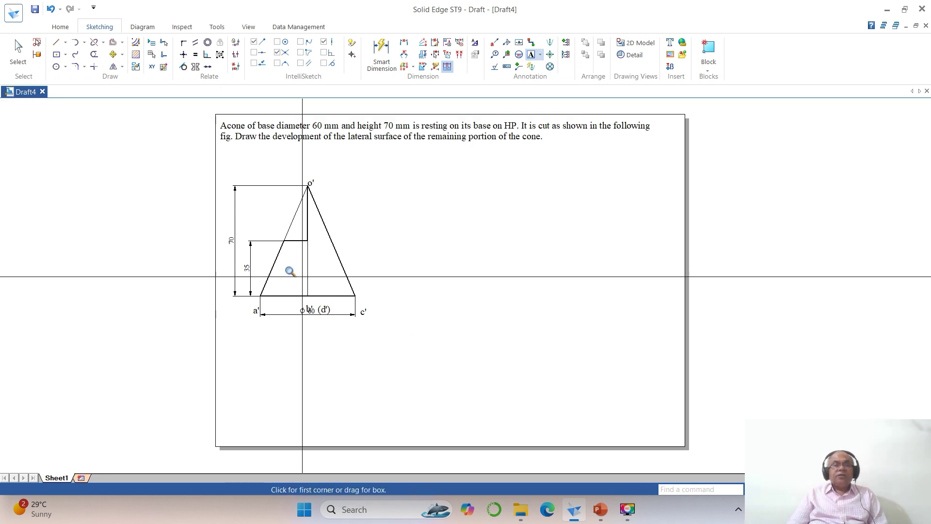
click(247, 172)
click(439, 327)
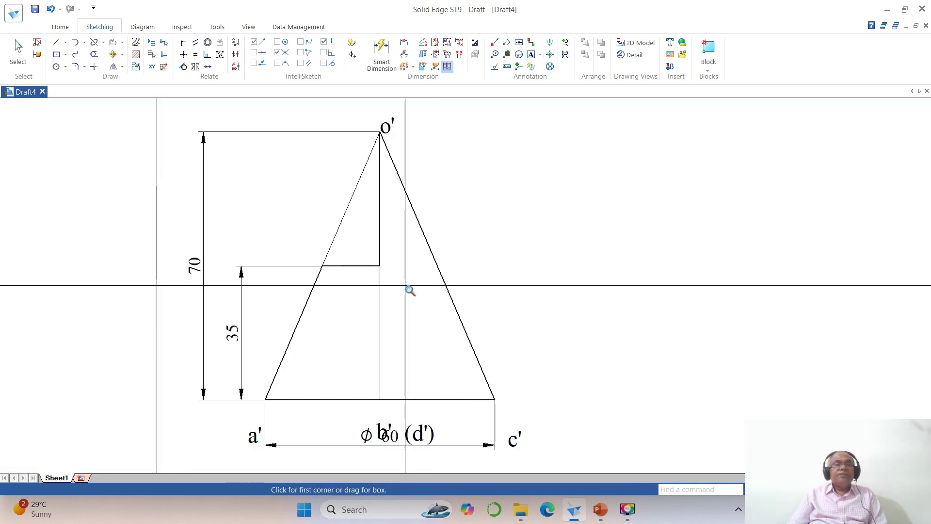
click(113, 54)
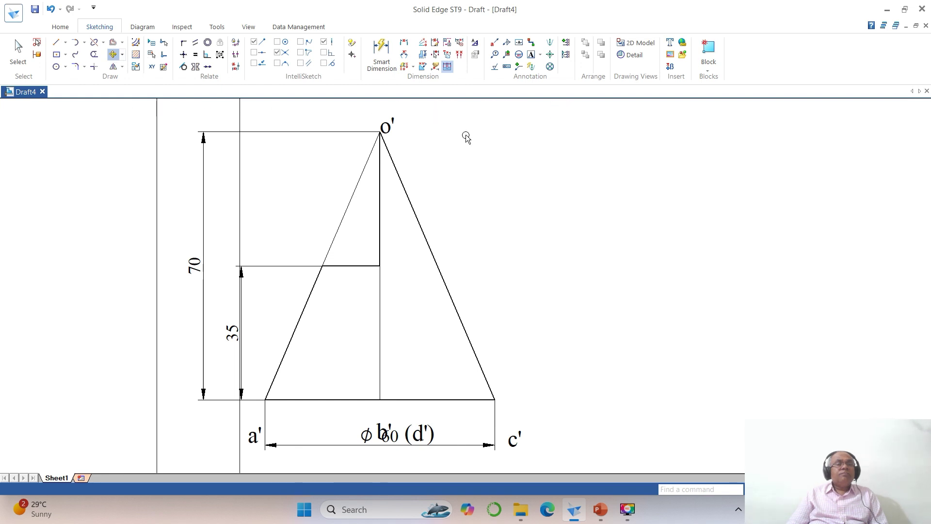
click(387, 126)
click(418, 143)
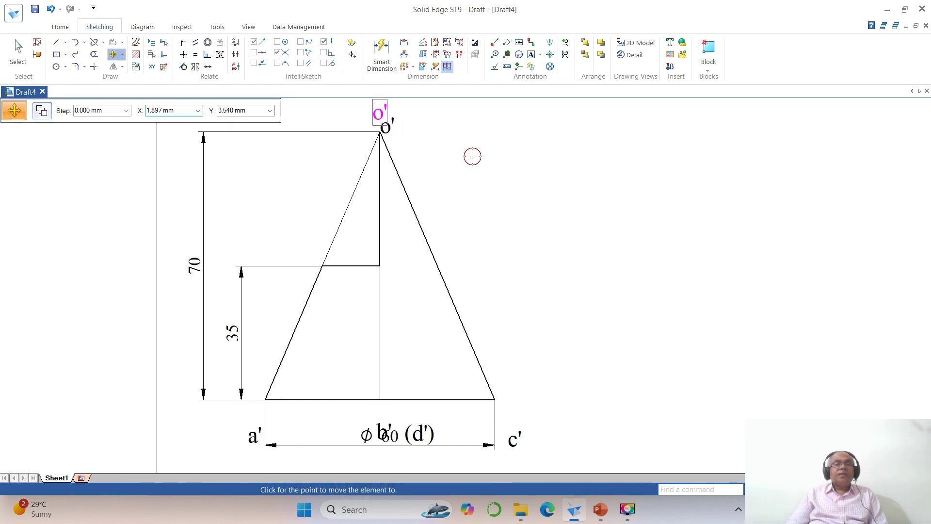
click(471, 156)
click(253, 434)
click(319, 413)
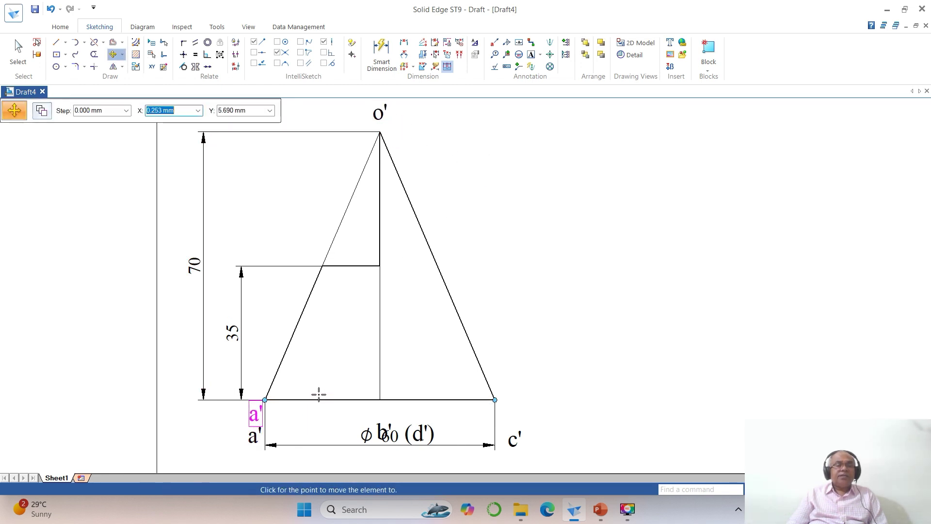
click(320, 391)
Step: Move labels b' and (d') side by side just below the base's midpoint, and c' just below the base's right corner
click(383, 430)
click(405, 448)
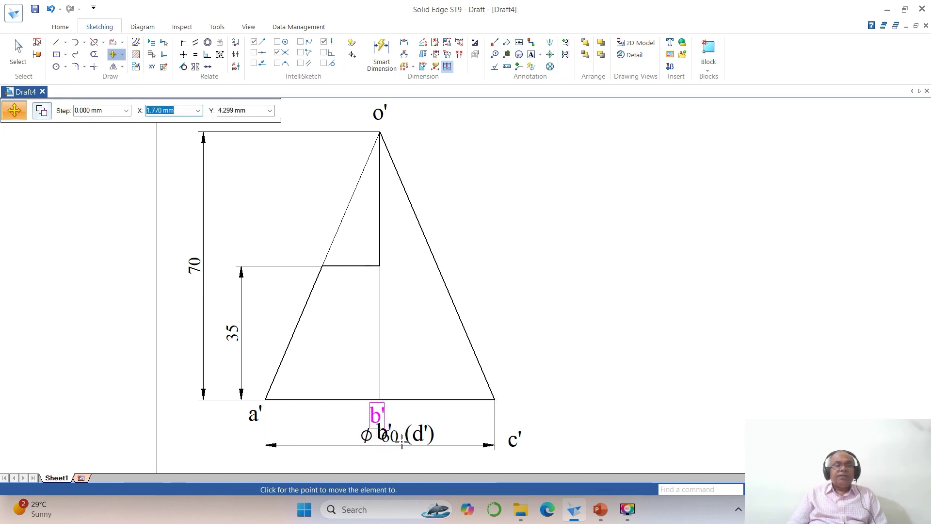
click(401, 444)
click(420, 434)
click(447, 452)
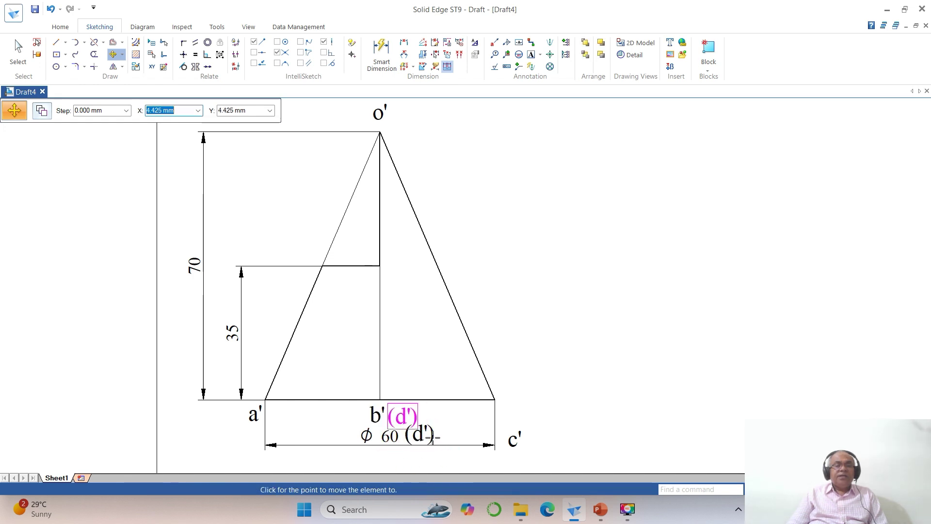
click(436, 437)
click(515, 440)
click(571, 468)
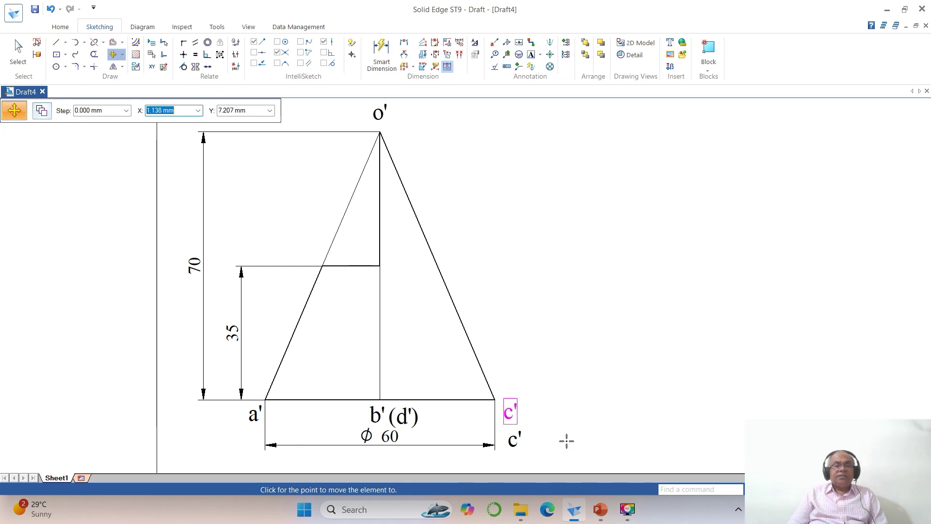
click(565, 441)
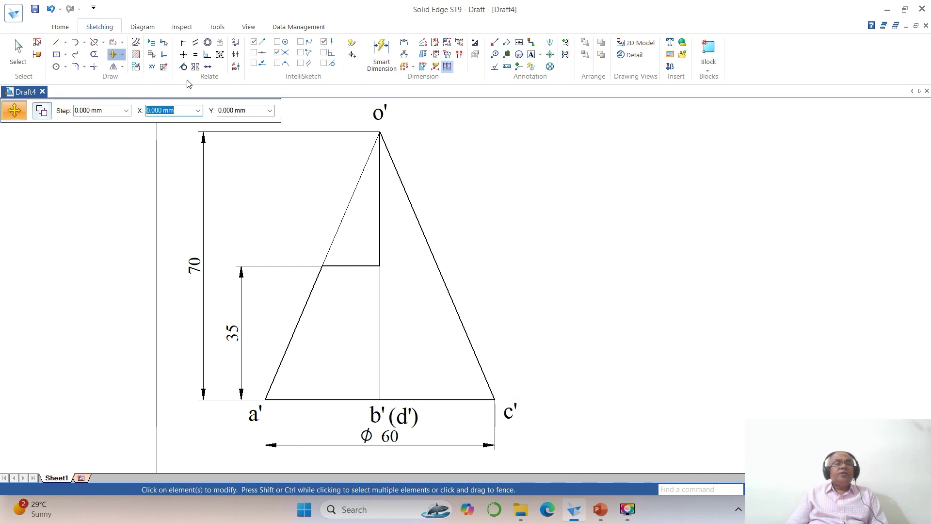
Step: Add text labels 1', 2' and (3') near the two ends of the horizontal cut
click(531, 54)
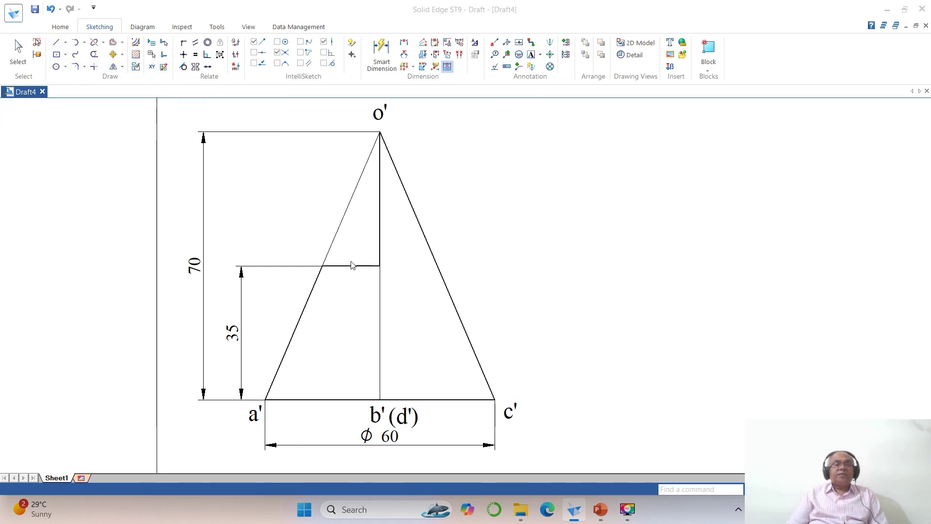
click(306, 255)
text(1')
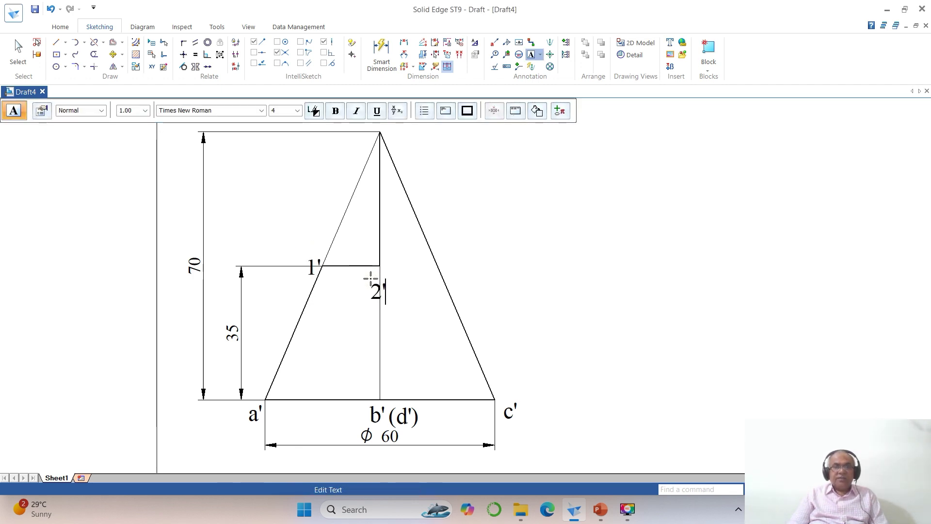
click(400, 287)
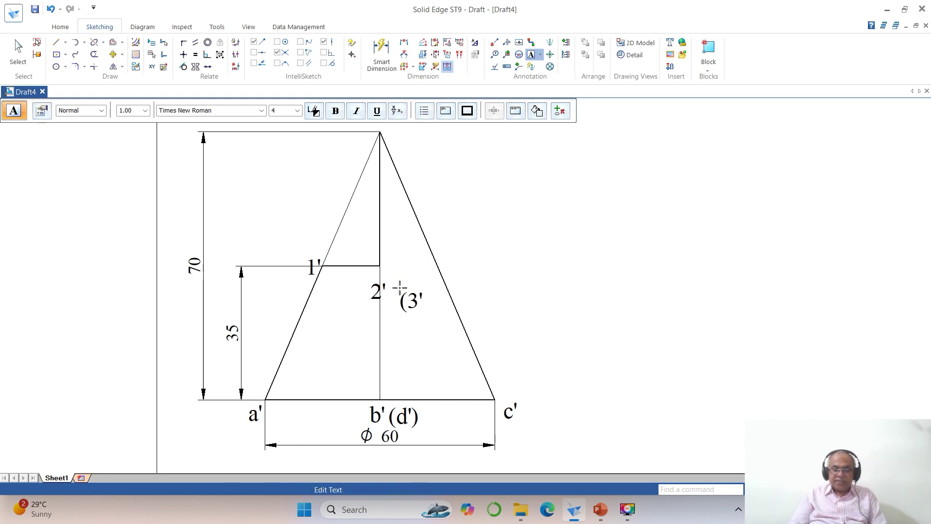
click(402, 285)
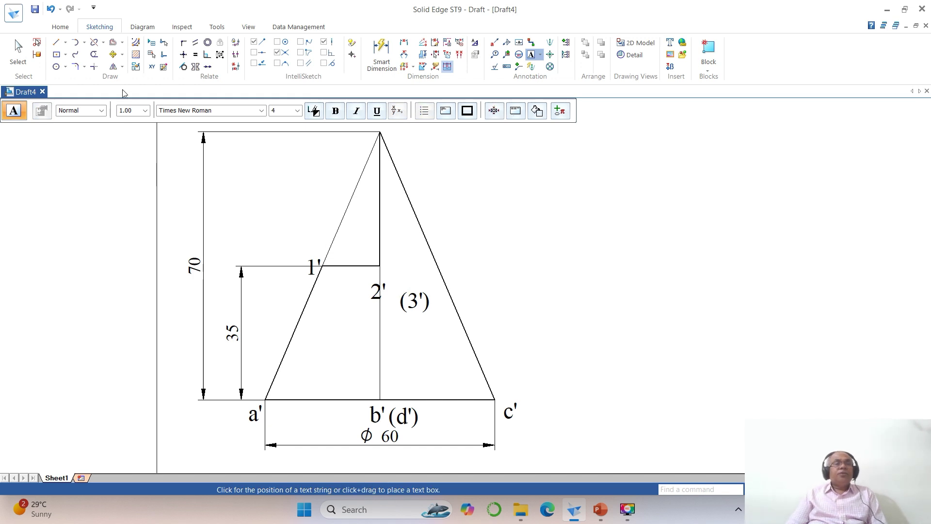
Step: Move label 1' above the cut's left end, and 2' and (3') just below its right end on either side of the axis
click(113, 54)
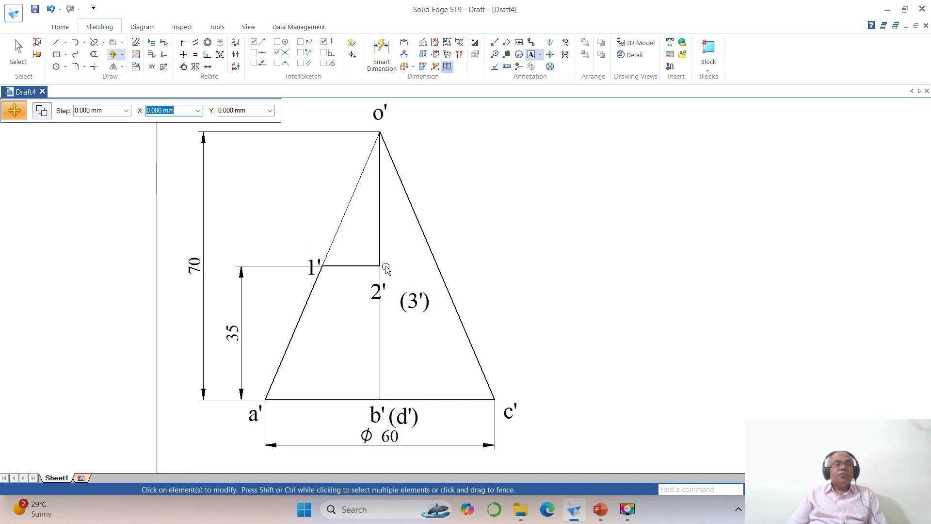
click(316, 281)
click(345, 322)
click(339, 297)
click(375, 300)
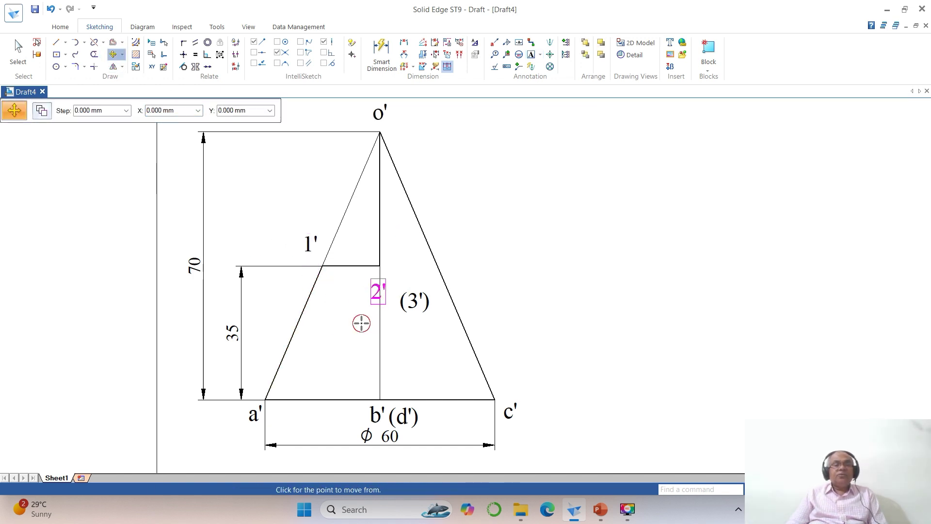
click(361, 323)
click(350, 314)
click(415, 301)
click(437, 340)
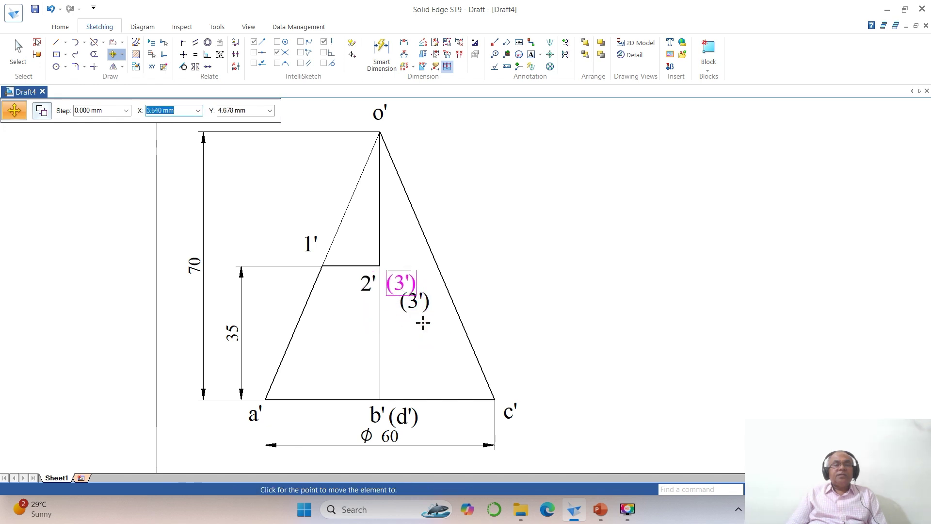
click(423, 323)
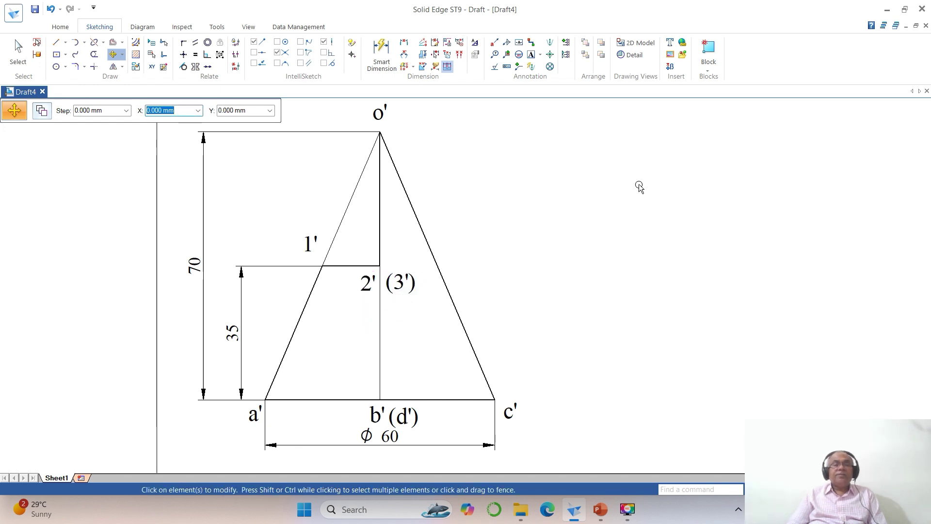
click(800, 489)
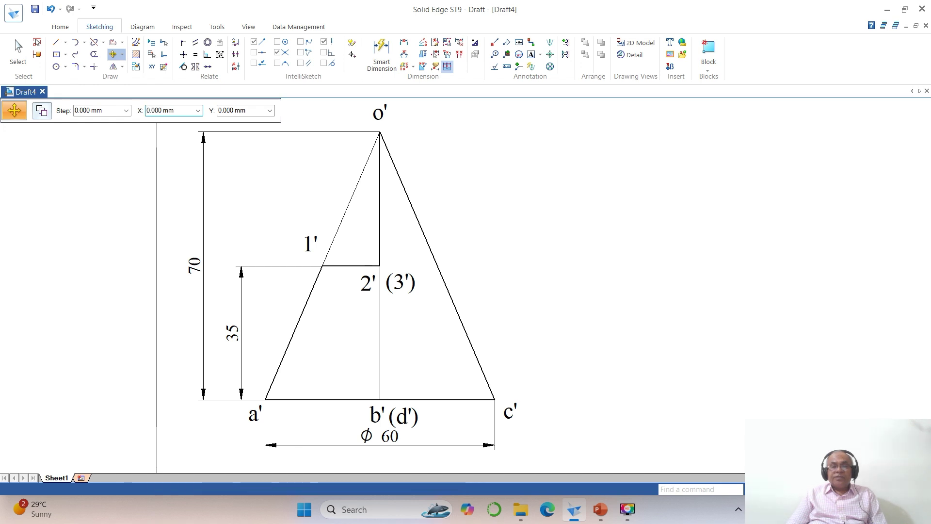
Step: Shift the base diameter dimension lower so it clears the b' and (d') labels
click(18, 54)
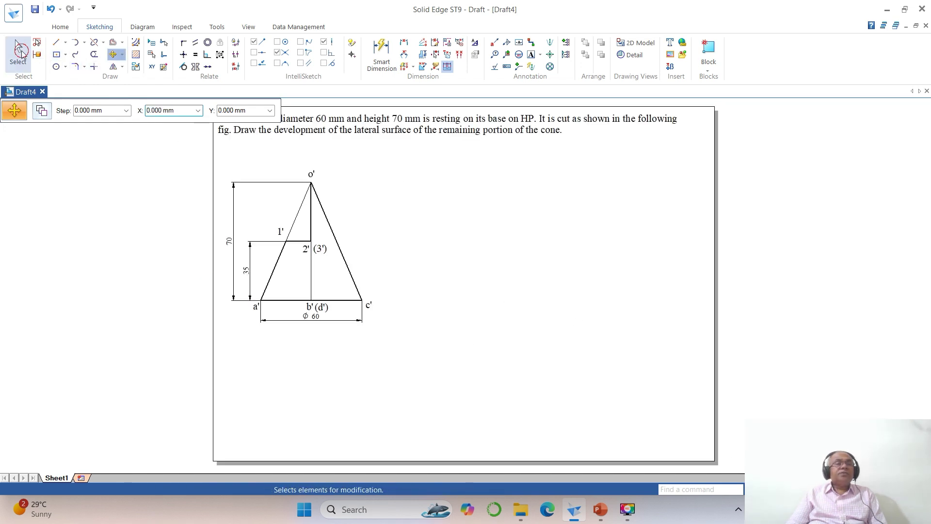
drag(306, 318, 309, 330)
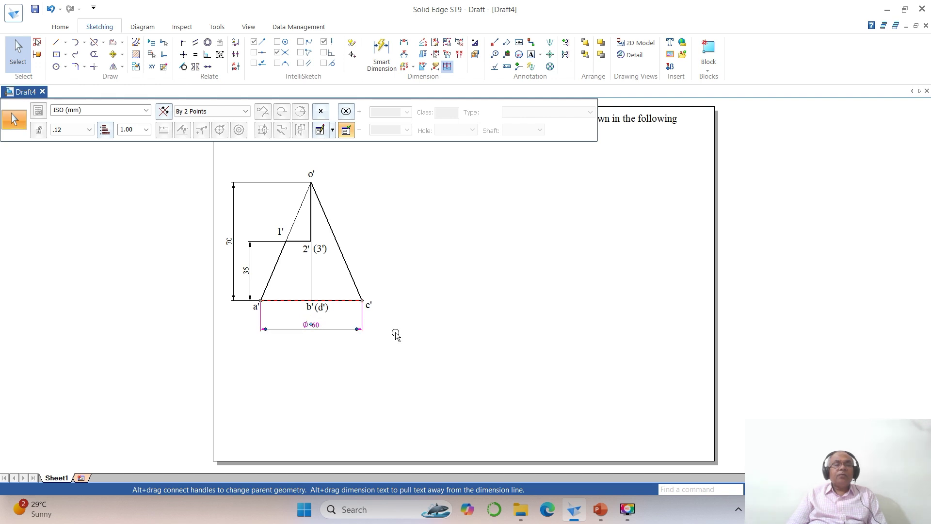
click(426, 326)
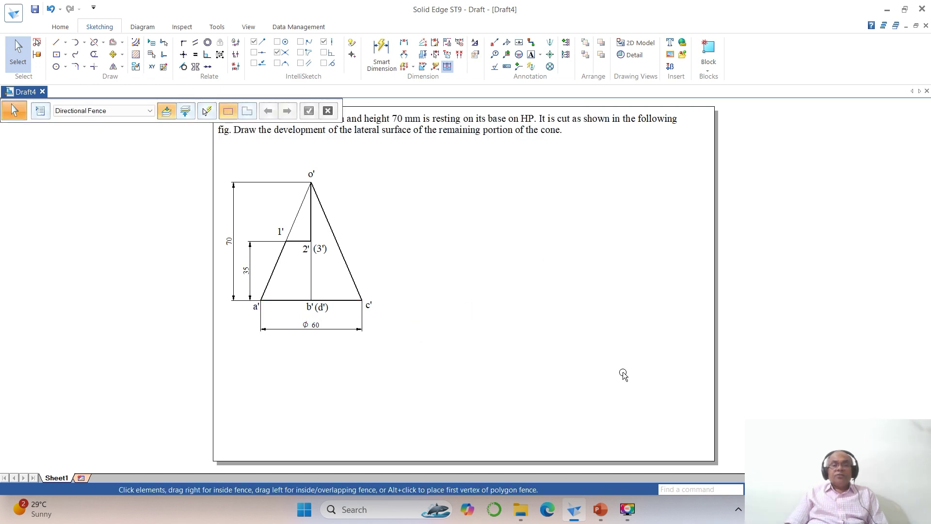
Step: Examine the finished development on slide 5 of the PowerPoint reference and return to the Solid Edge draft
click(601, 509)
click(118, 420)
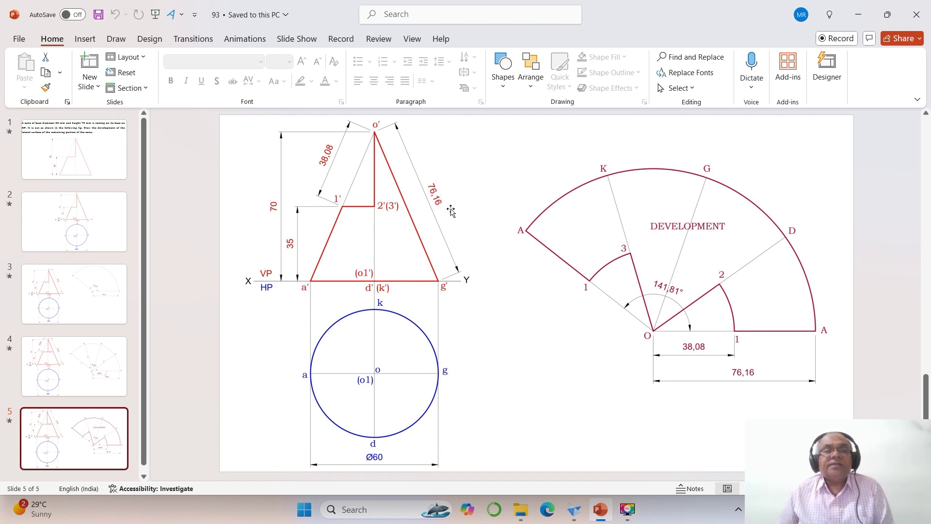
click(573, 509)
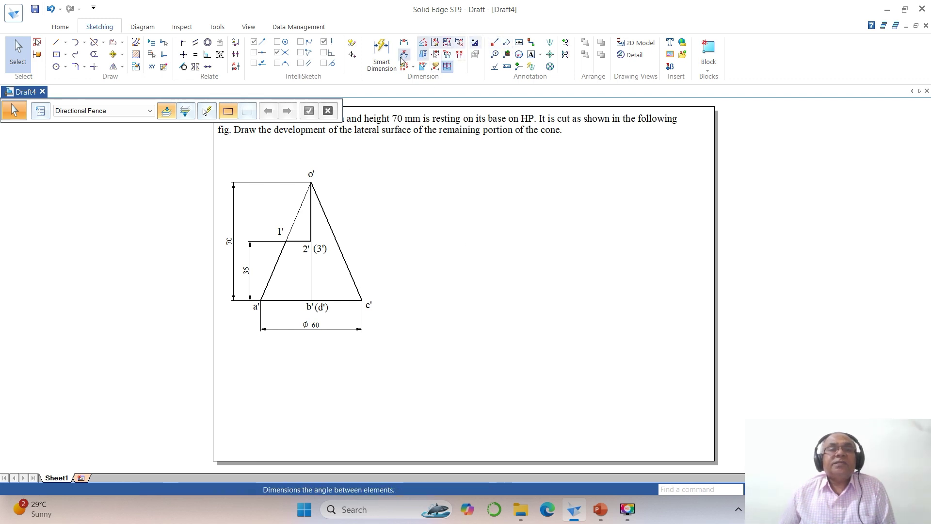
Step: Dimension the cone's slant edge from o' to c' between its two end points, placed outside the right-hand edge
click(404, 43)
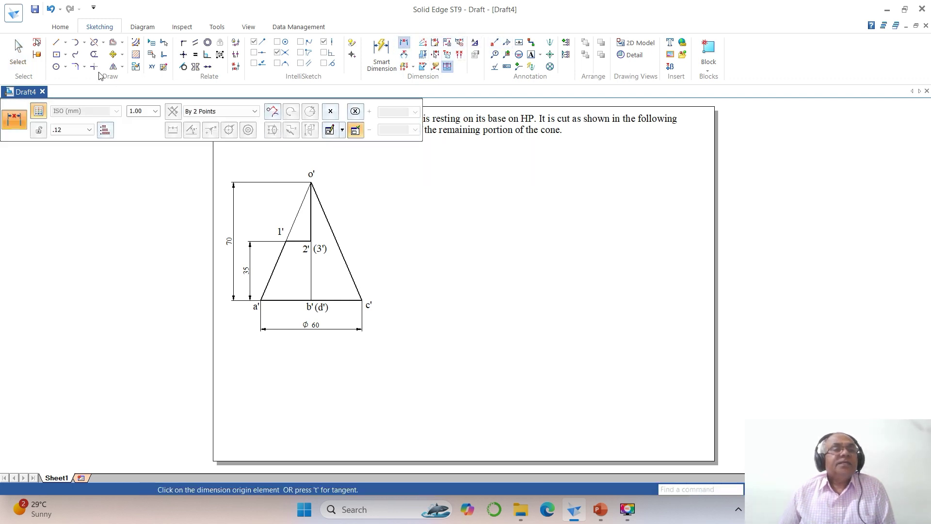
click(310, 183)
click(362, 300)
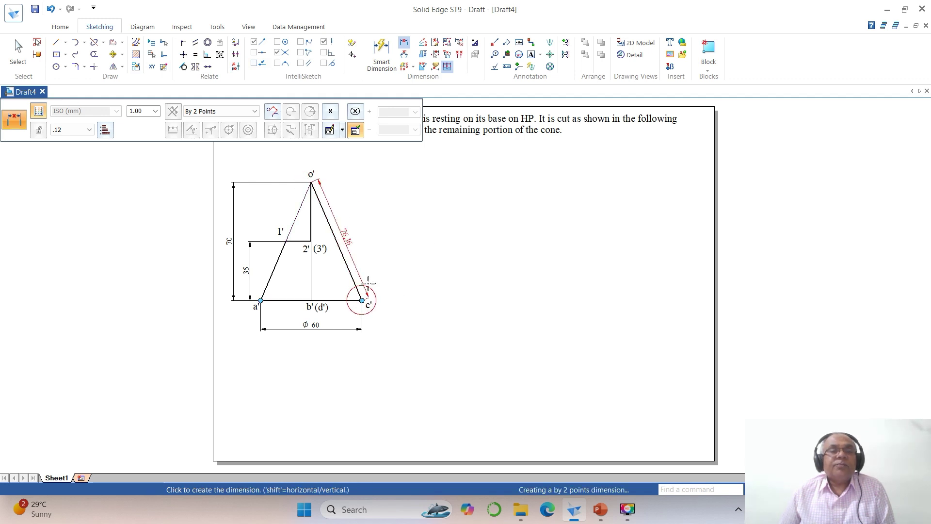
click(375, 266)
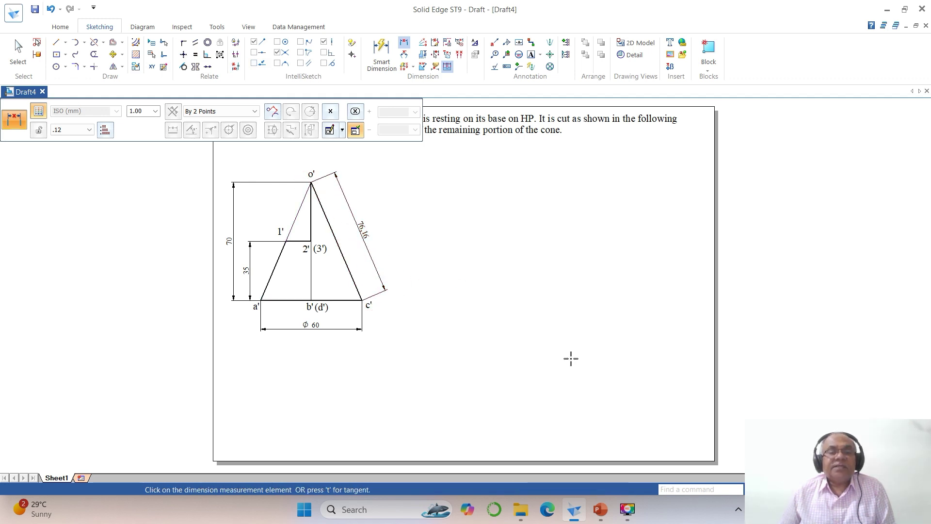
Step: Check the front view in the PowerPoint reference and, back in the Solid Edge draft, dimension the slant distance from o' to 1' outside the left edge
click(607, 507)
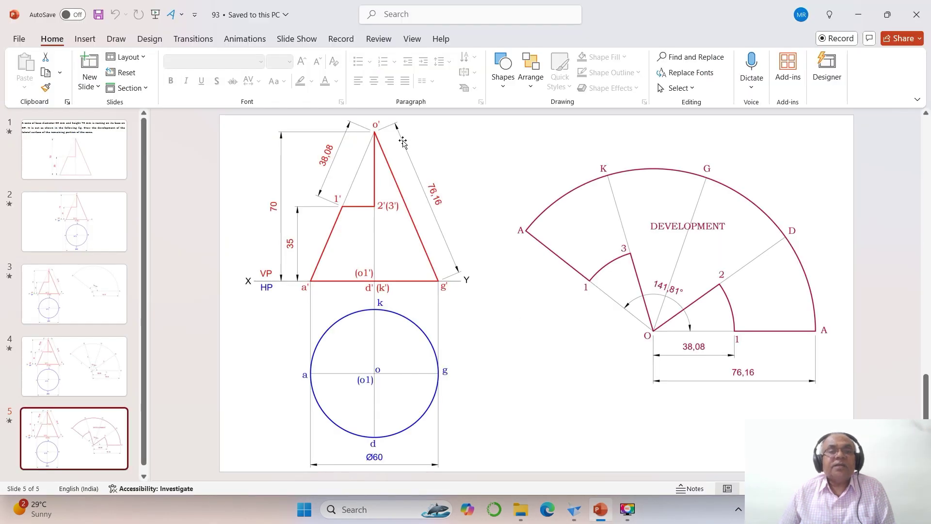
click(575, 510)
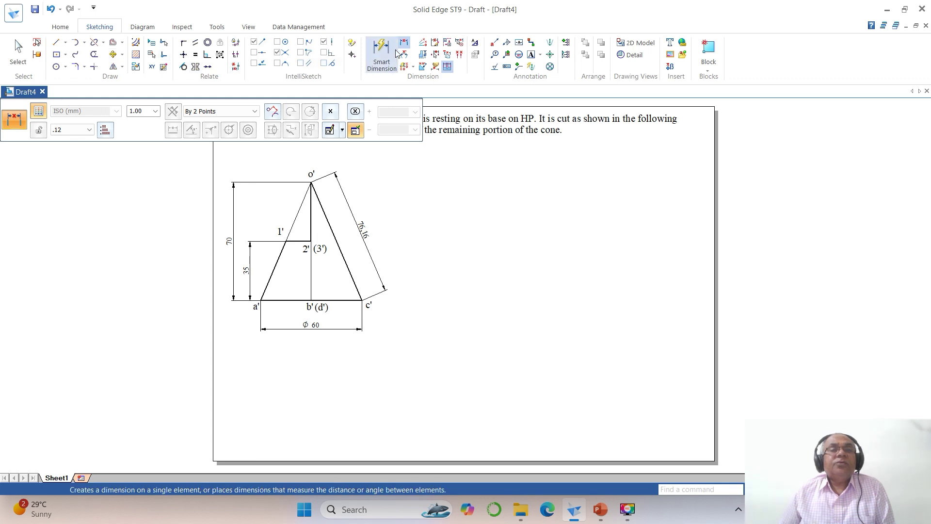
click(392, 67)
click(392, 67)
click(310, 183)
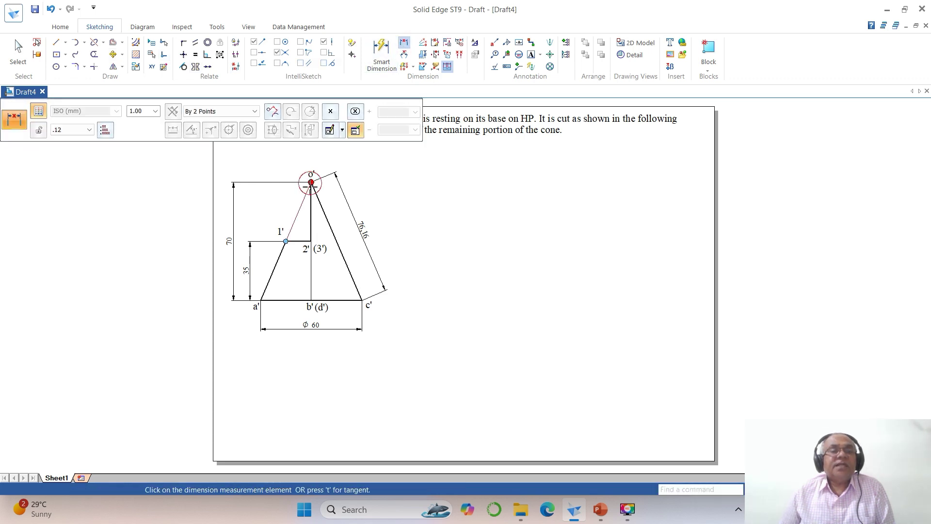
click(286, 241)
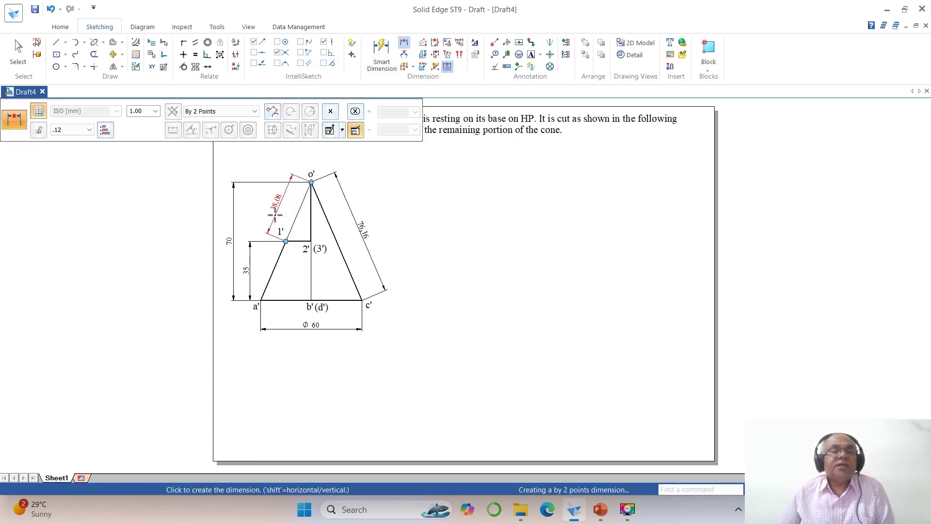
click(272, 212)
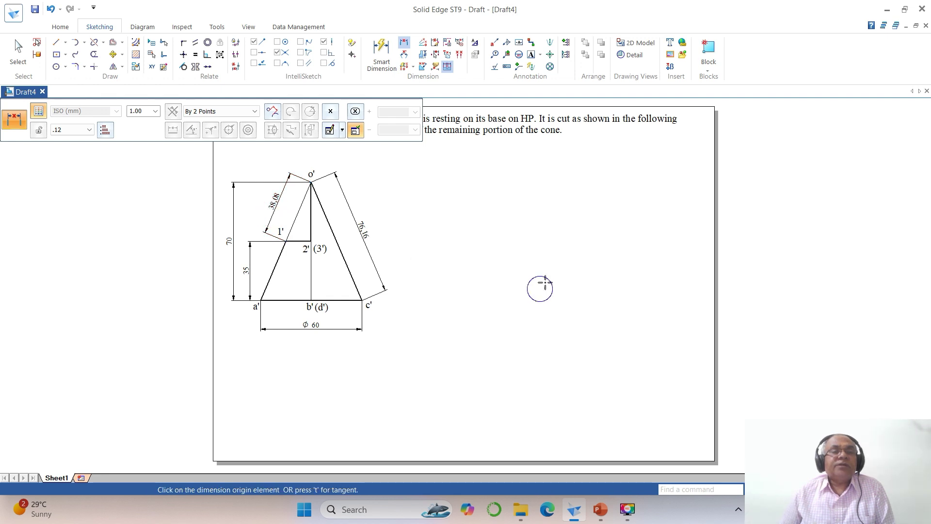
Step: Draw a horizontal line in the empty area right of the cone as the first edge of the development
click(56, 42)
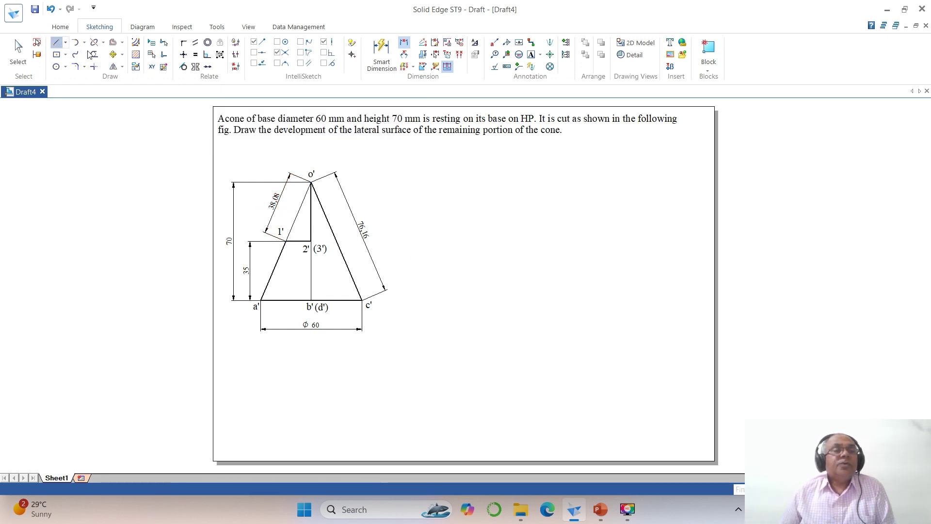
click(515, 294)
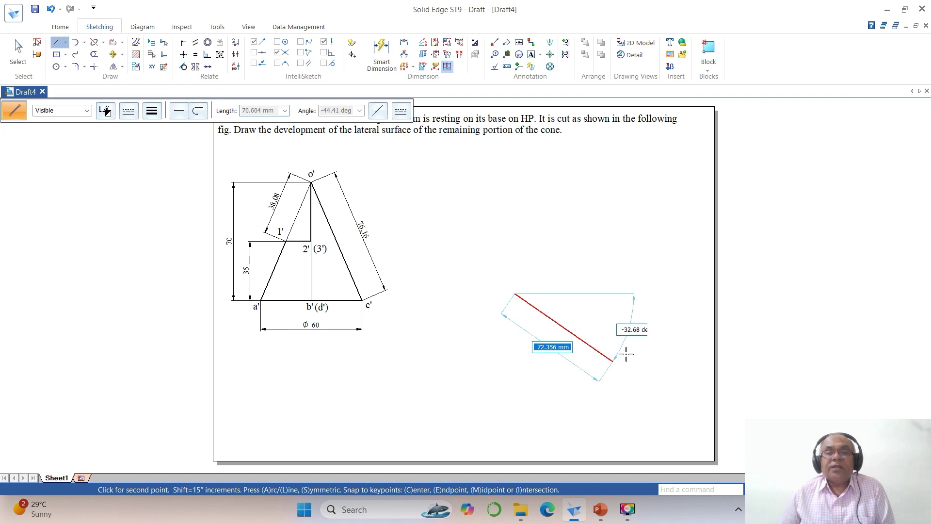
click(676, 294)
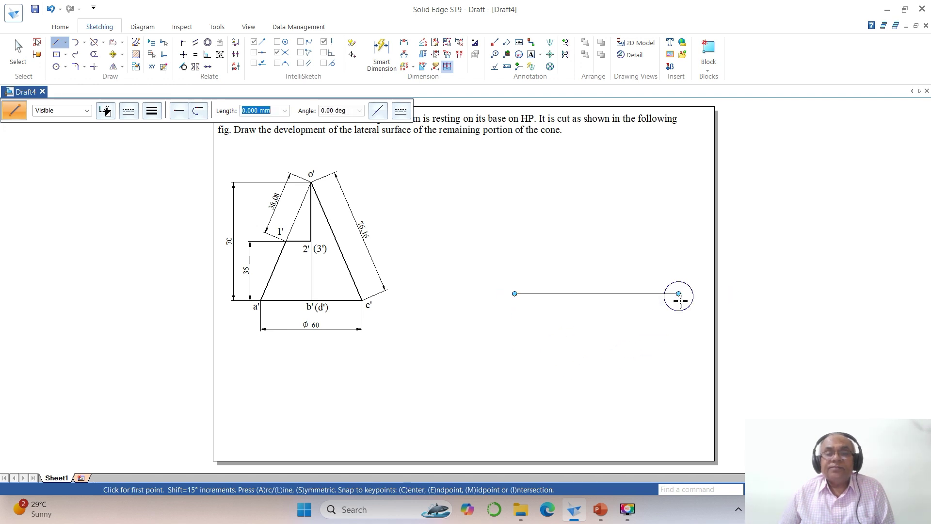
Step: Check the development angle in the PowerPoint reference and, back in Solid Edge, set the ISO (mm) dimension style's angular round-off to .12
click(601, 510)
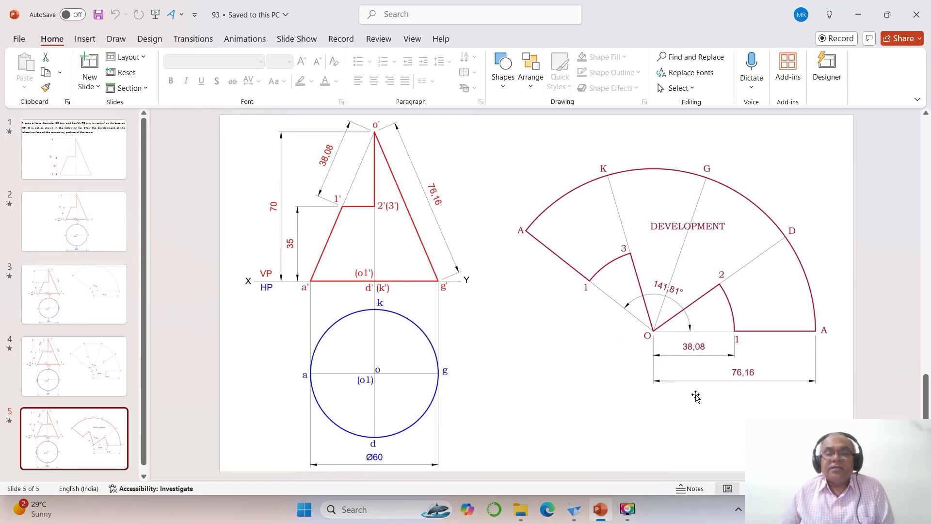
click(573, 515)
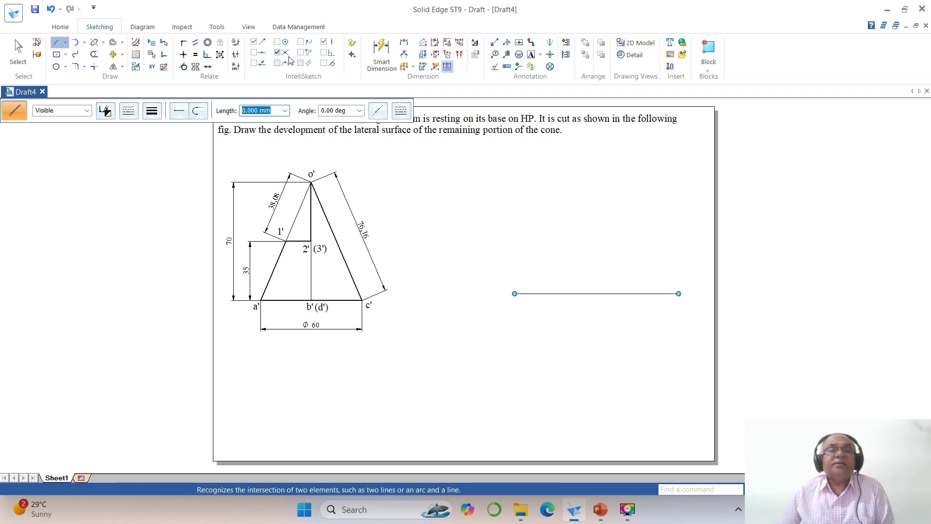
click(474, 43)
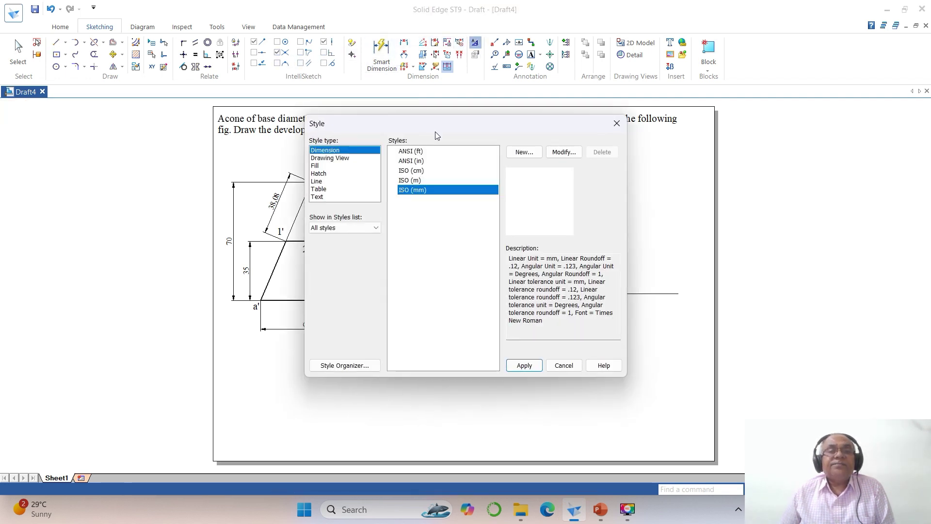
click(557, 151)
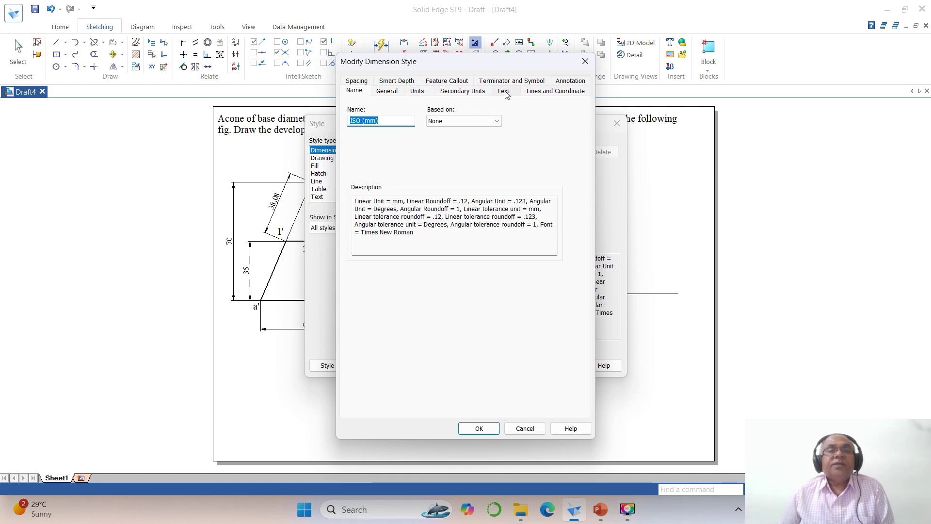
click(419, 91)
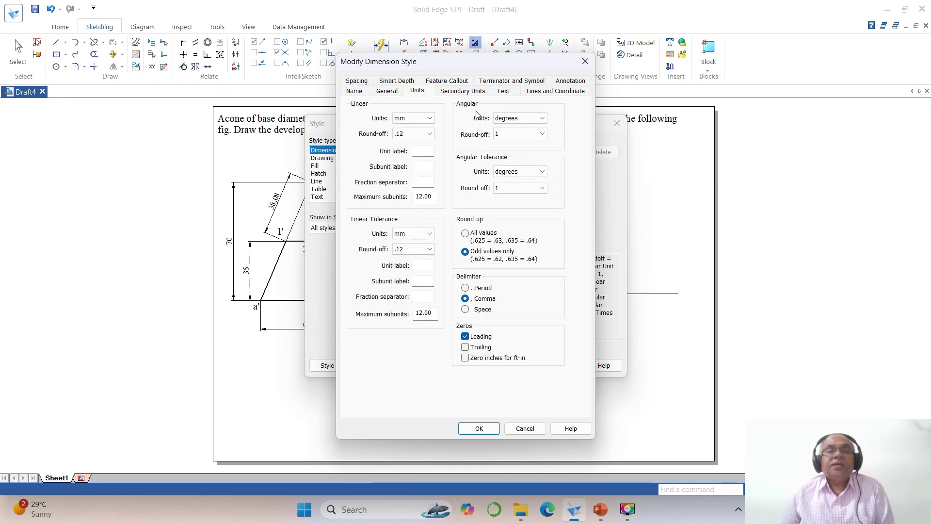
click(542, 134)
click(514, 167)
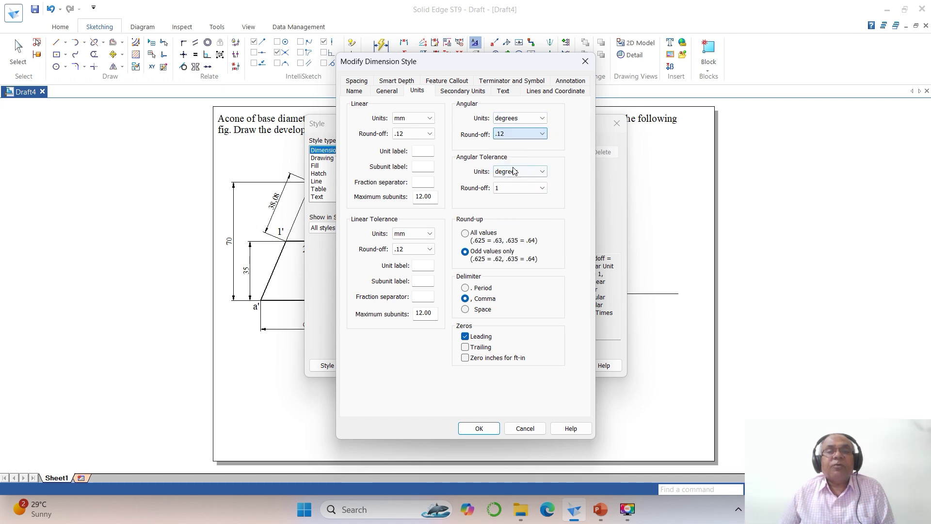
click(478, 428)
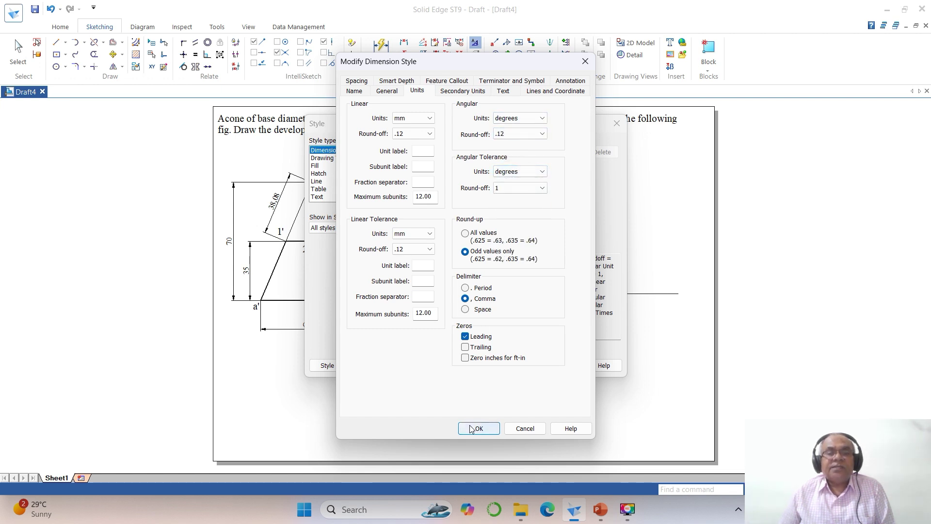
click(524, 365)
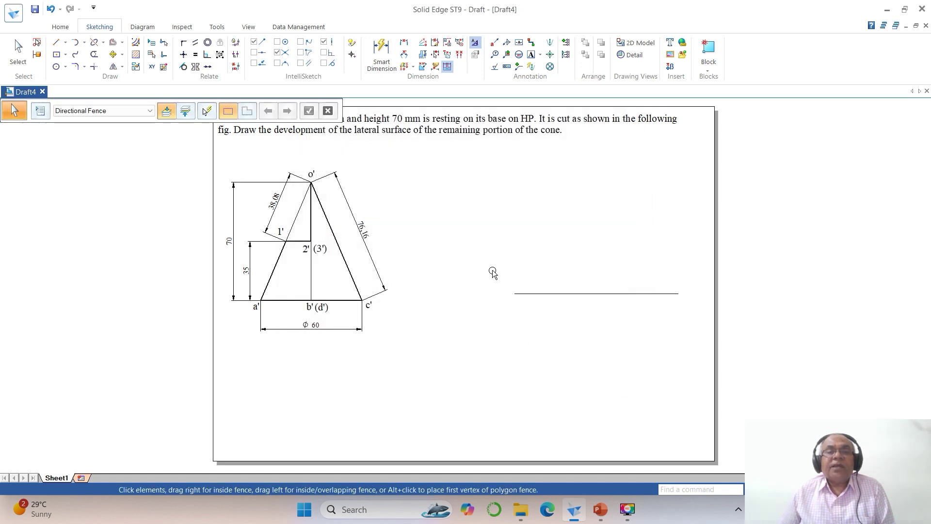
Step: Draw a 100 mm line at 141.81° from the left end of the horizontal line, checking the angle in the PowerPoint reference
click(56, 45)
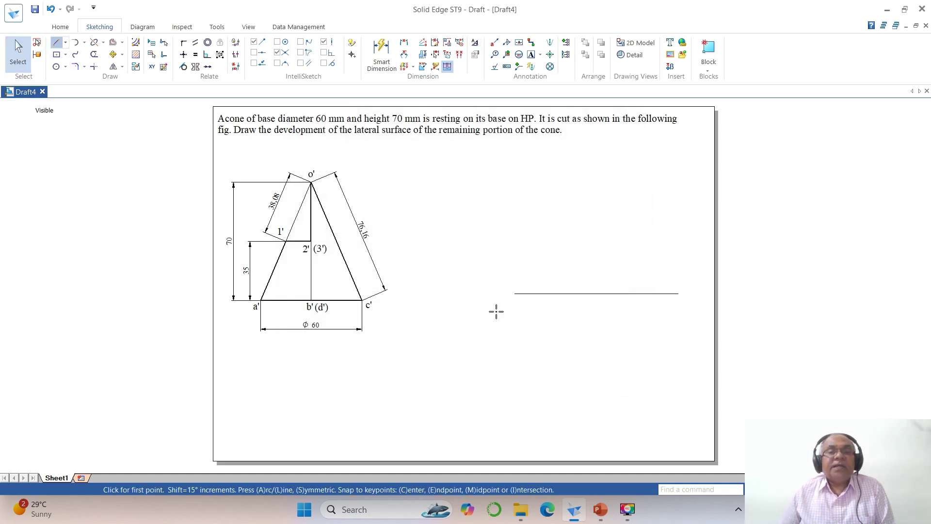
click(515, 294)
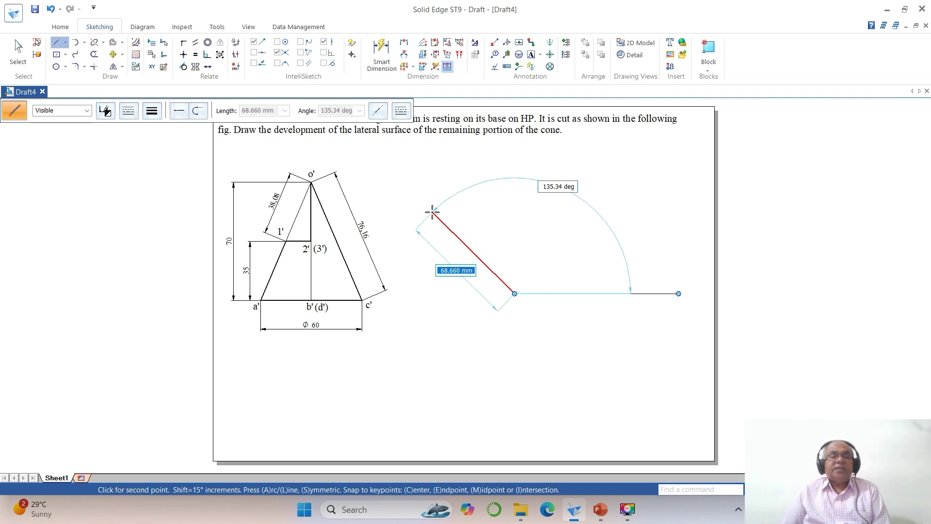
text(100)
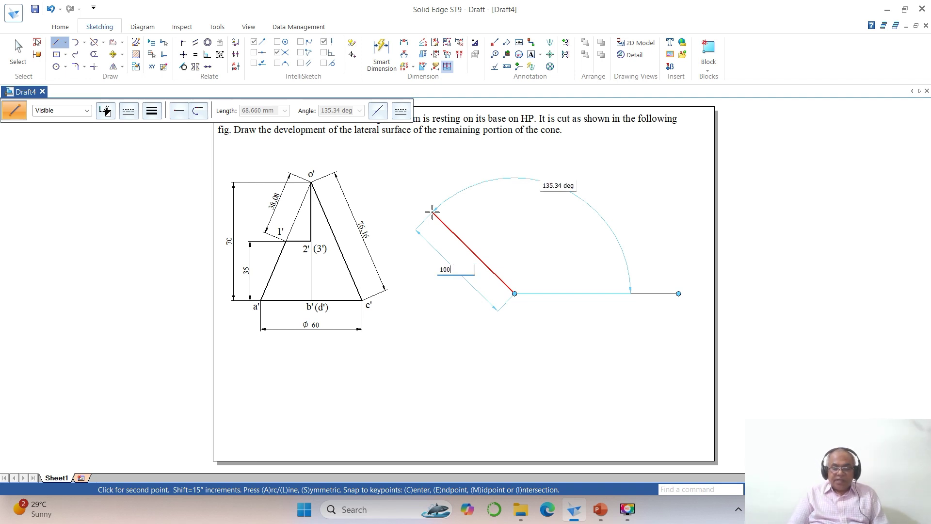
key(Tab)
text(1)
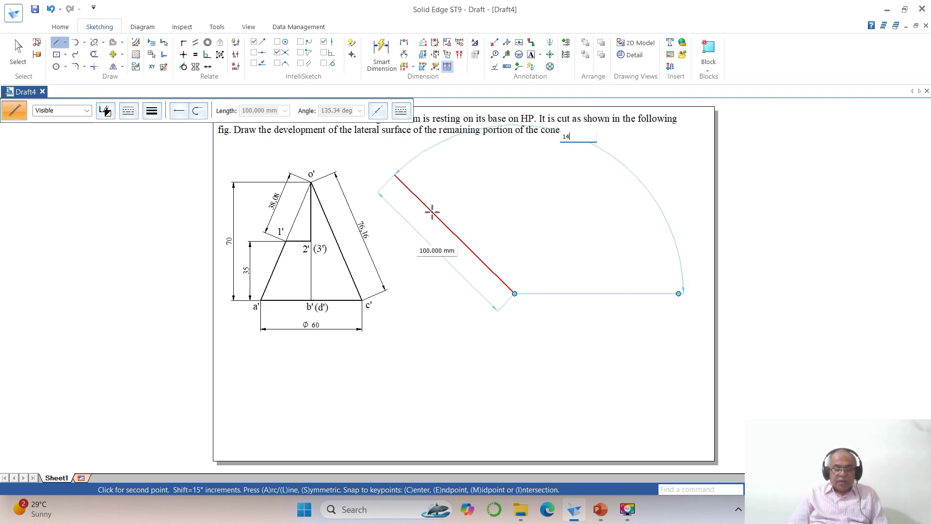
click(598, 506)
click(599, 508)
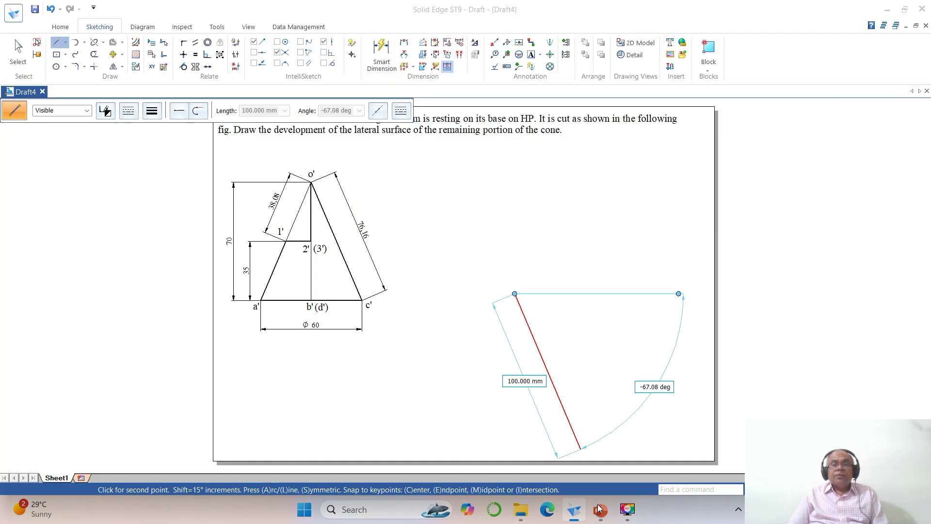
click(599, 507)
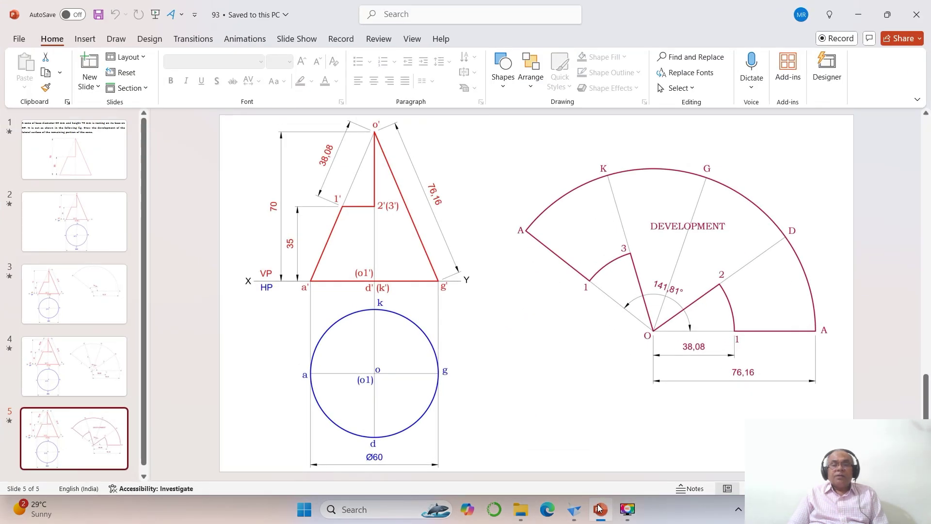
click(598, 507)
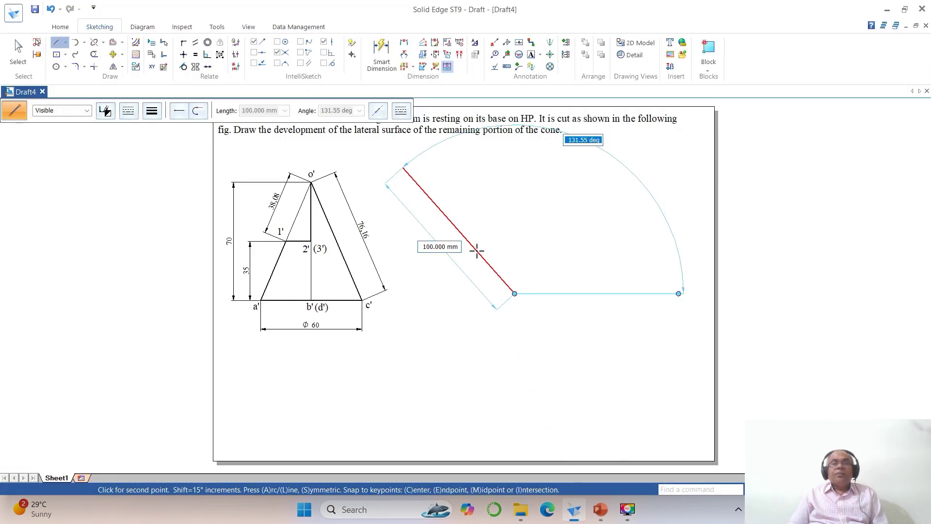
text(141.81)
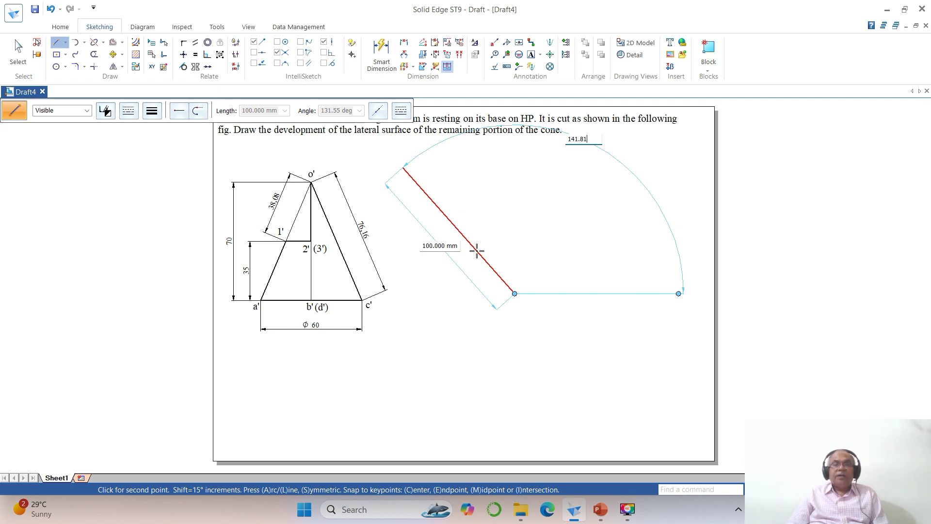
key(Return)
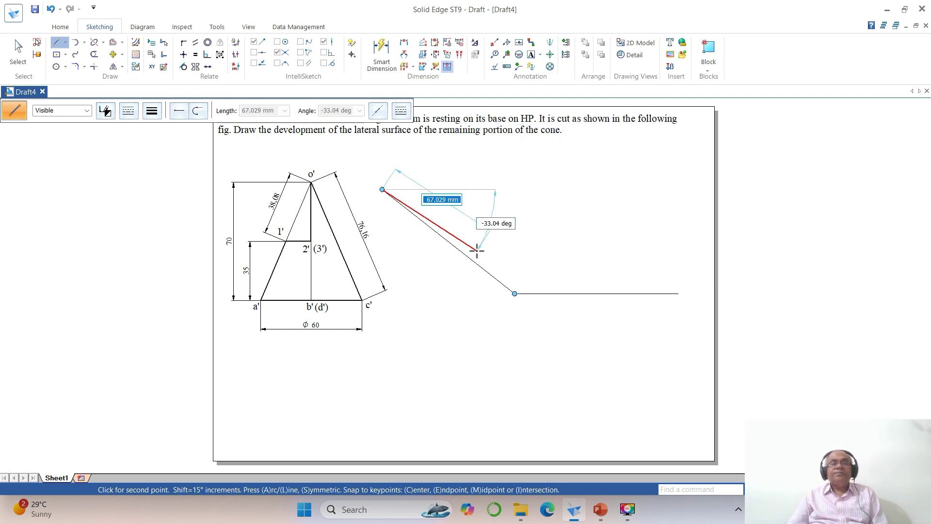
key(Escape)
Step: Check the PowerPoint reference and, back in Solid Edge, draw a circle of radius 76.16 mm centred where the two development lines meet
click(601, 509)
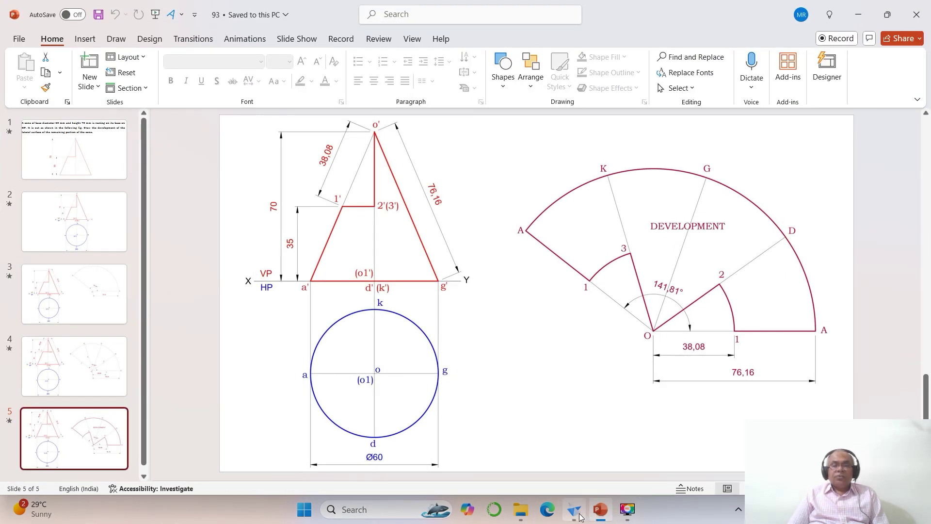
click(599, 513)
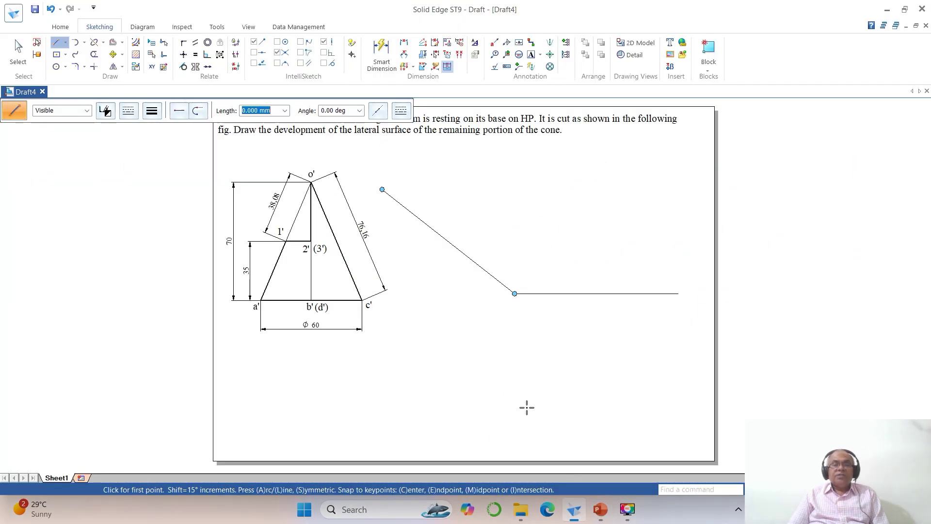
click(56, 66)
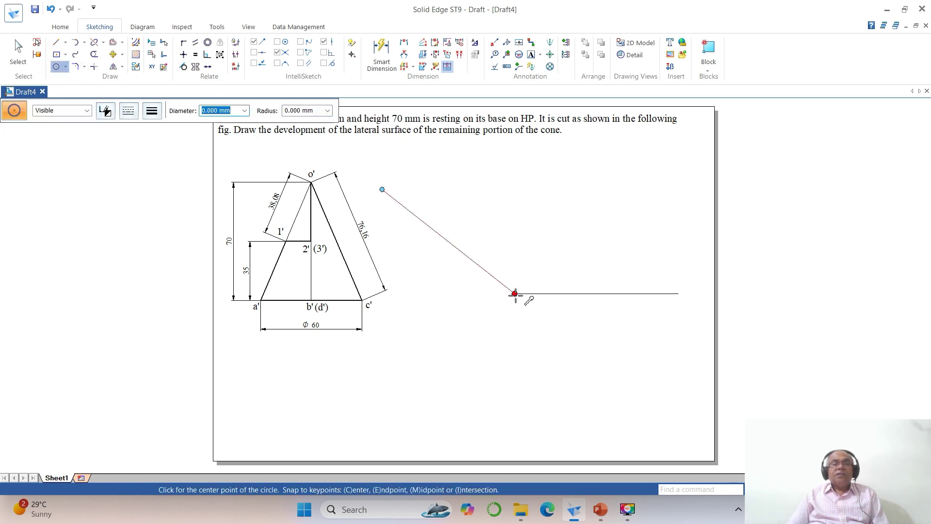
click(515, 293)
key(Tab)
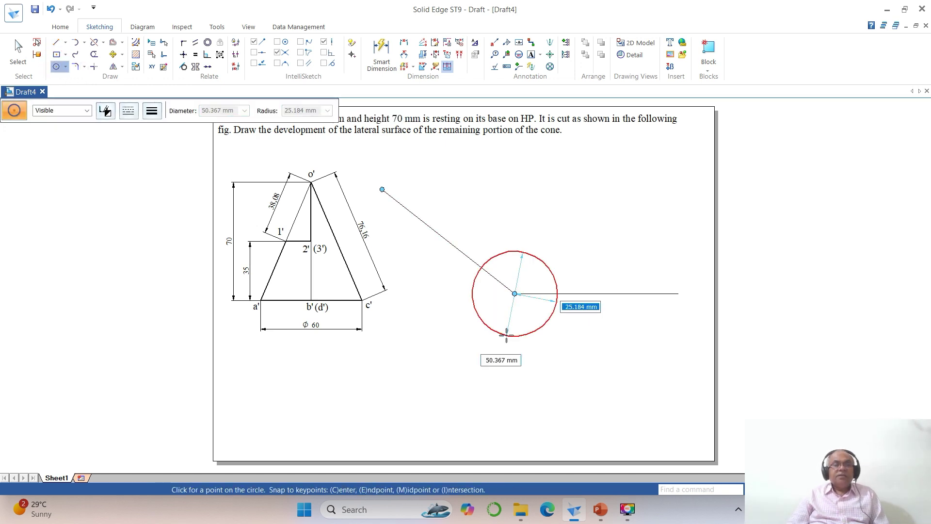
text(76.16)
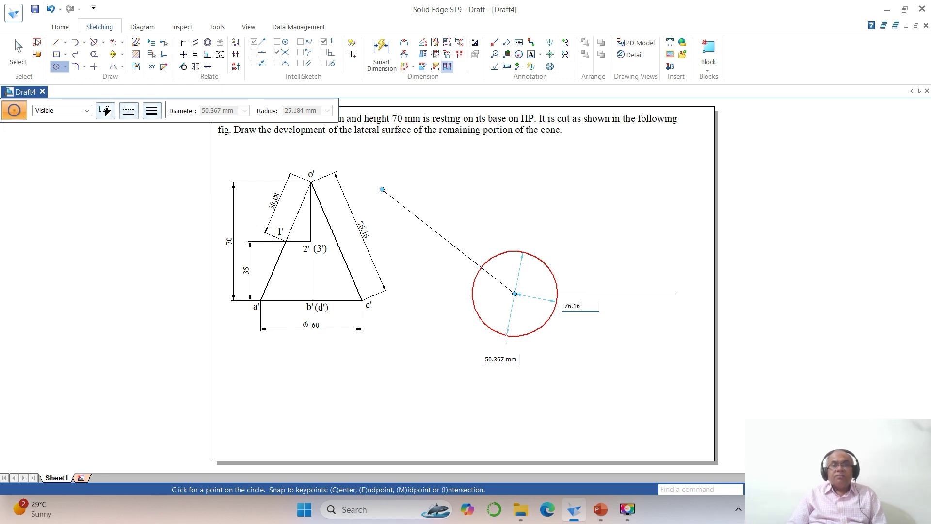
key(Return)
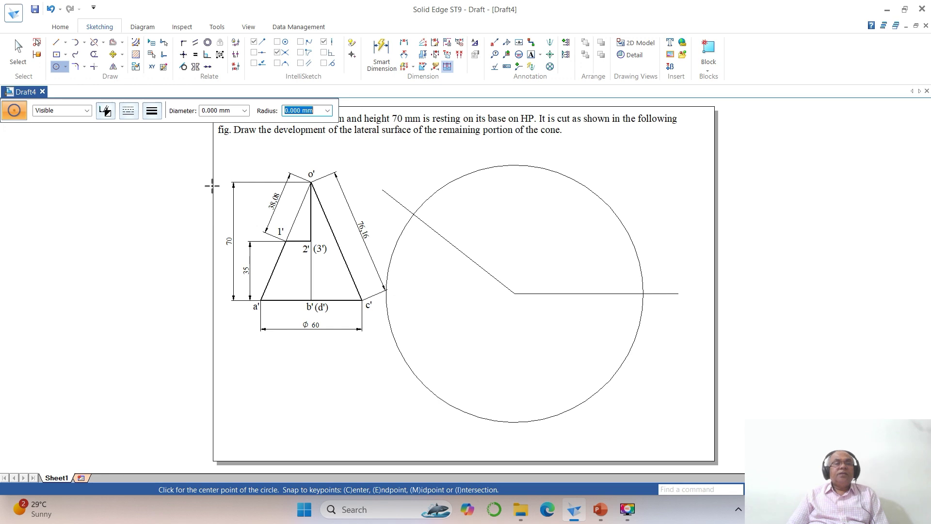
Step: Trim the circle's lower arc and the line ends projecting beyond it, leaving the upper sector of the development
click(94, 54)
drag(408, 214, 412, 219)
click(668, 294)
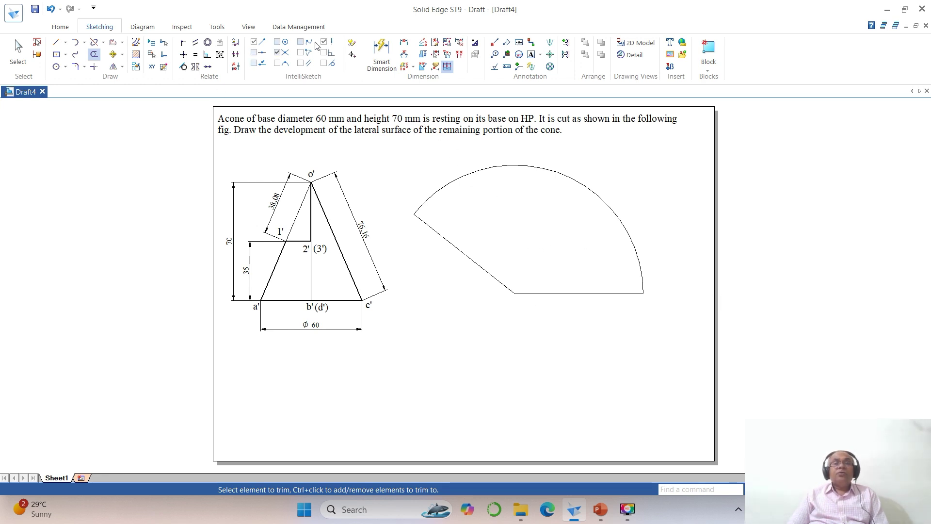
Step: Start a rotated copy of the development's horizontal line about the sector's apex, checking the development angle in the PowerPoint reference
click(120, 55)
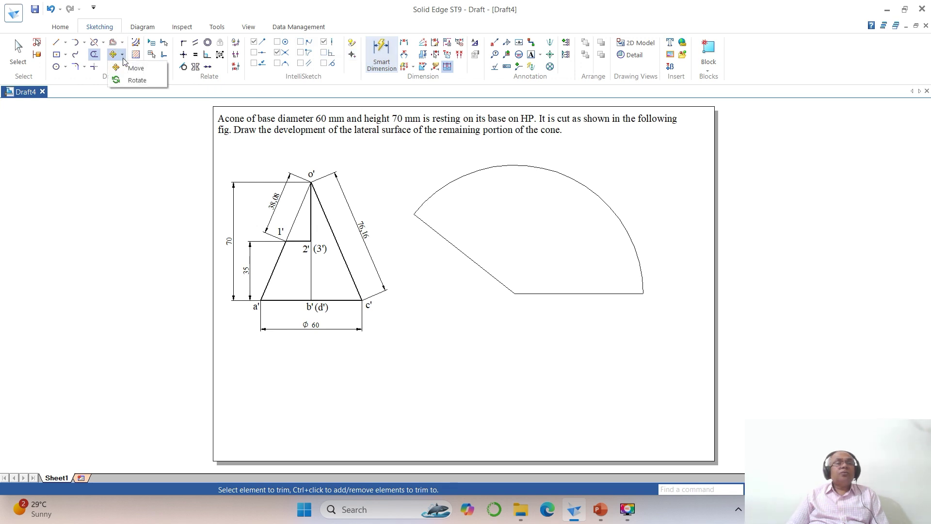
click(127, 78)
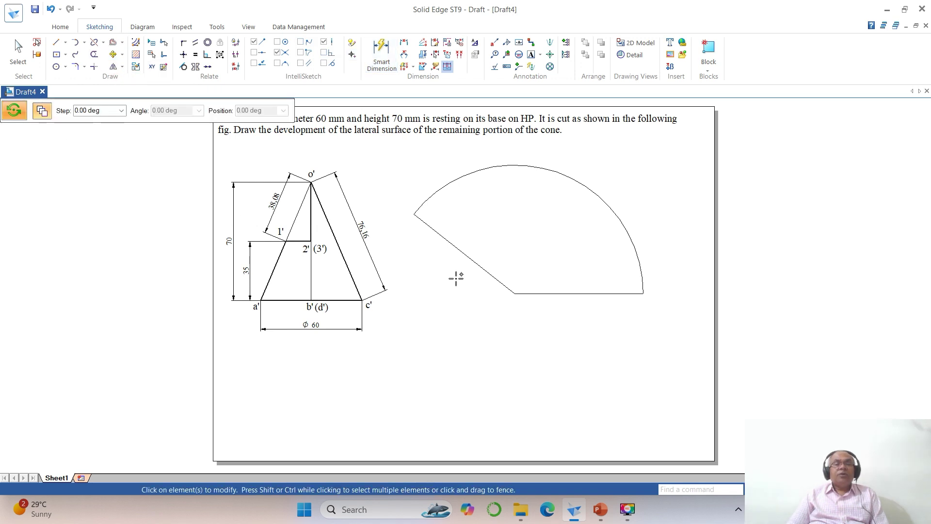
click(554, 294)
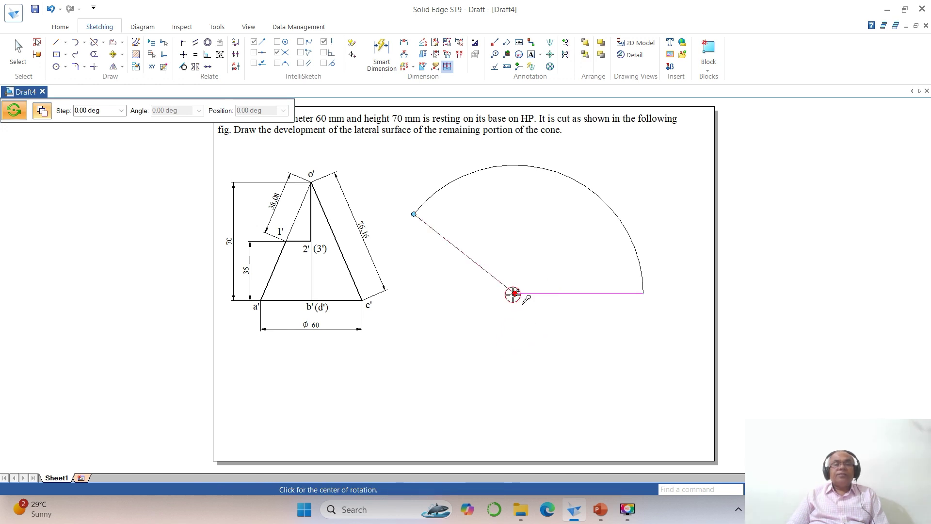
click(514, 293)
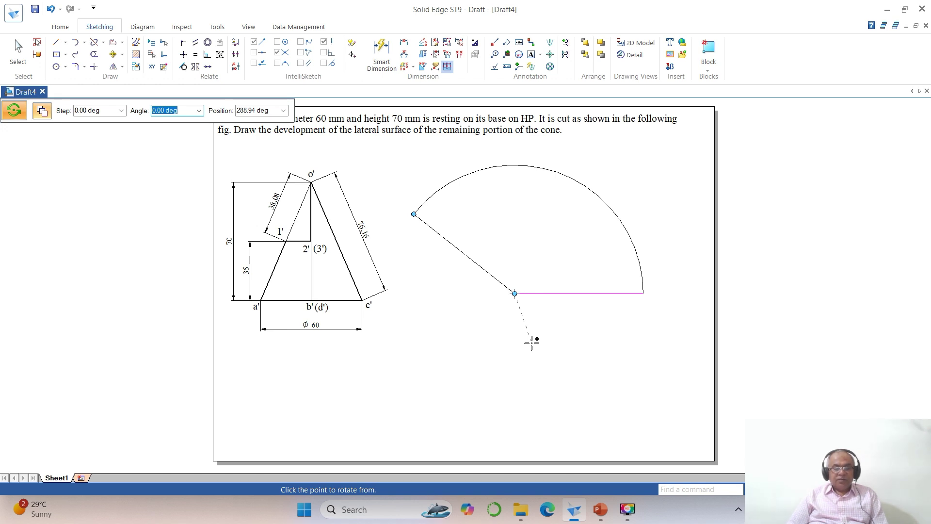
text(14)
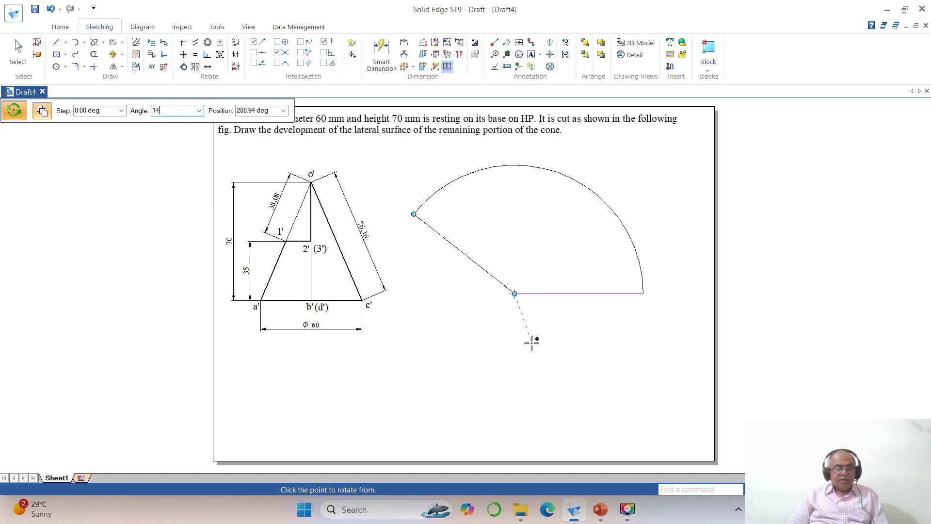
text(1.)
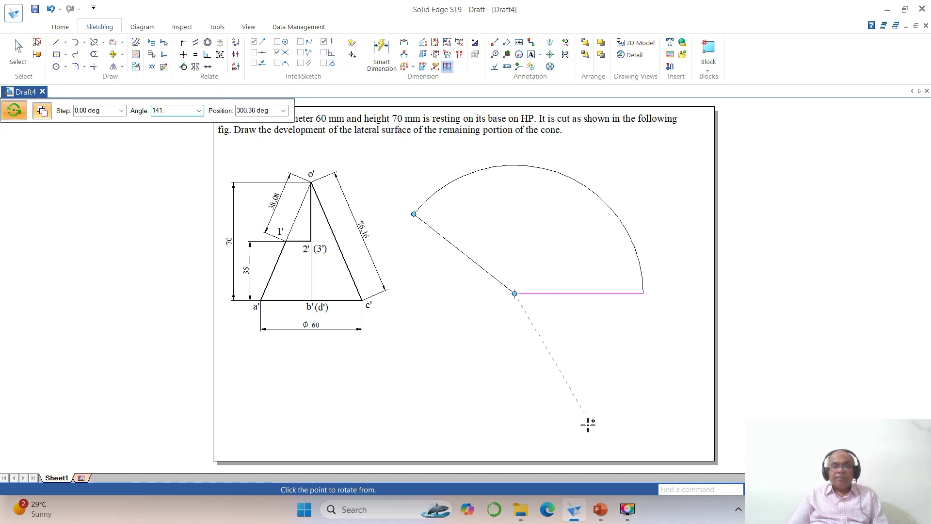
click(600, 509)
click(600, 509)
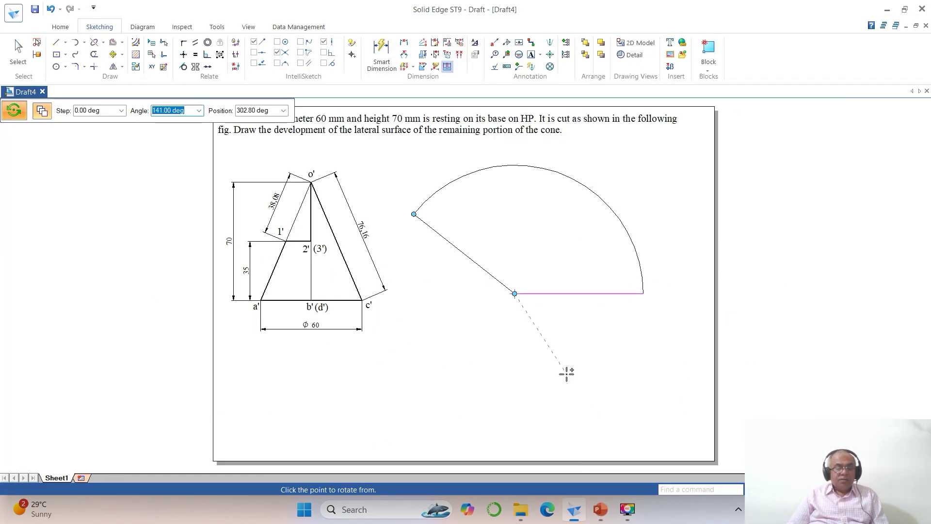
Step: Set the rotation to 141.81/4 degrees from position 0 with a 35.45° step, and place the line copies dividing the sector into four
text(141)
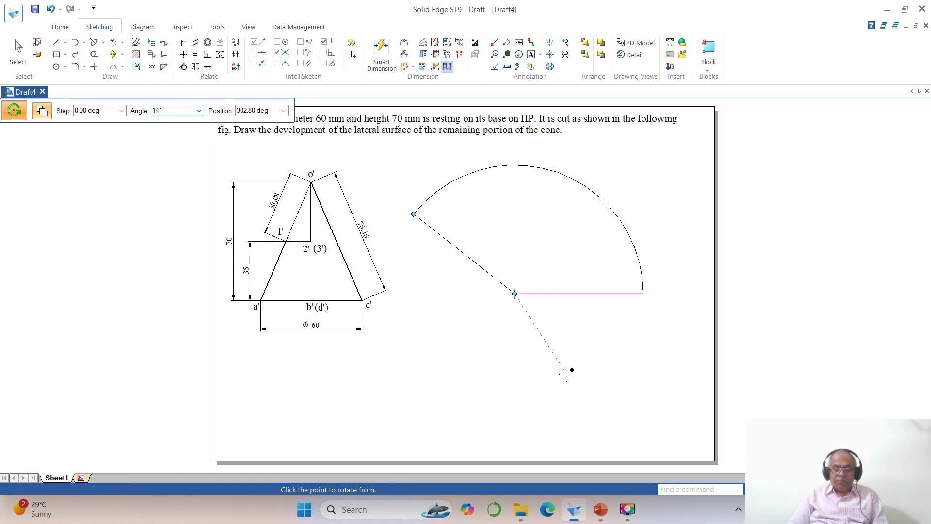
text(.81/4)
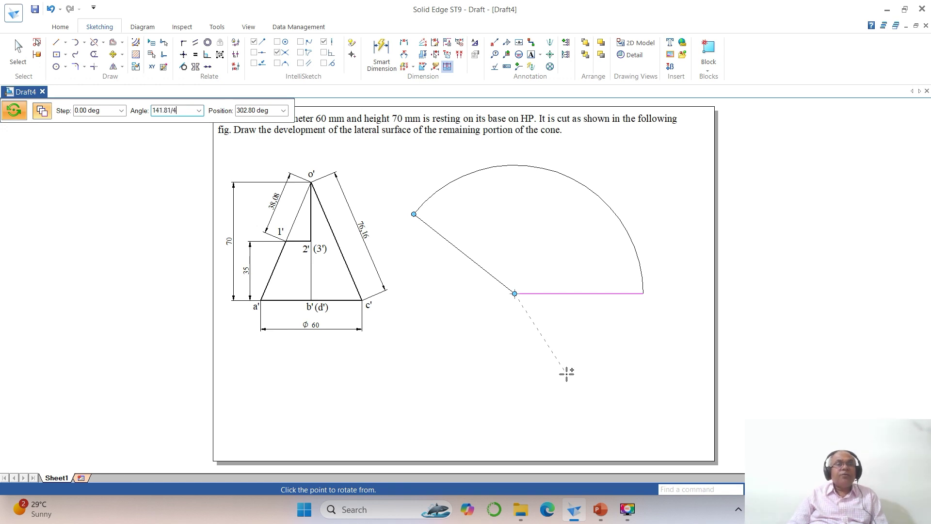
key(Tab)
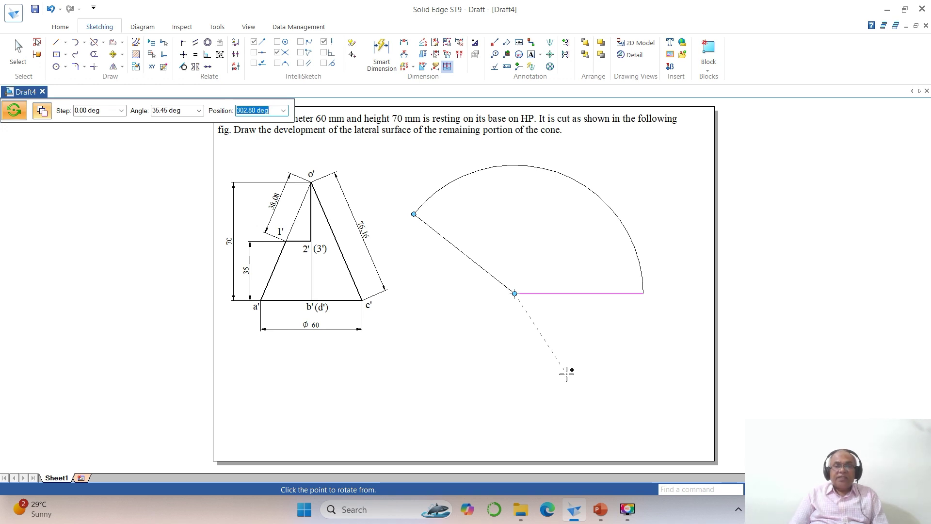
text(0)
key(Tab)
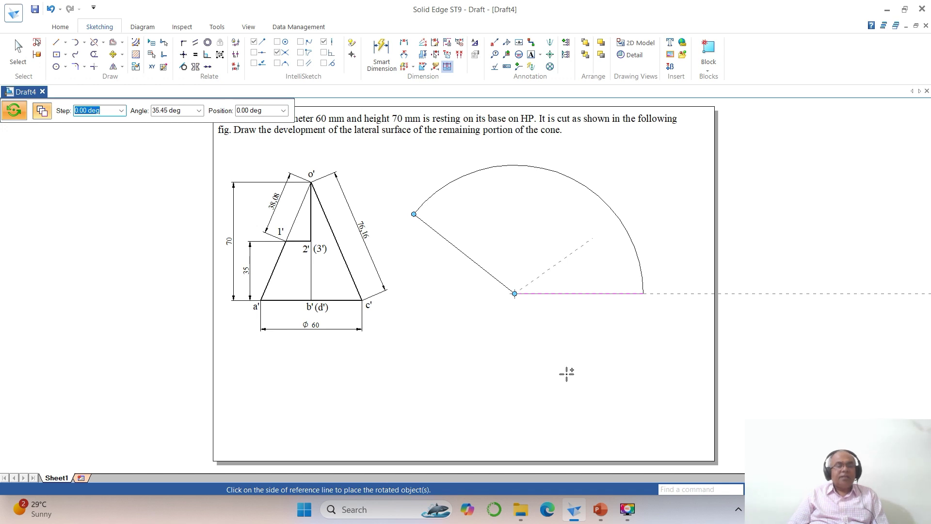
text(35.45)
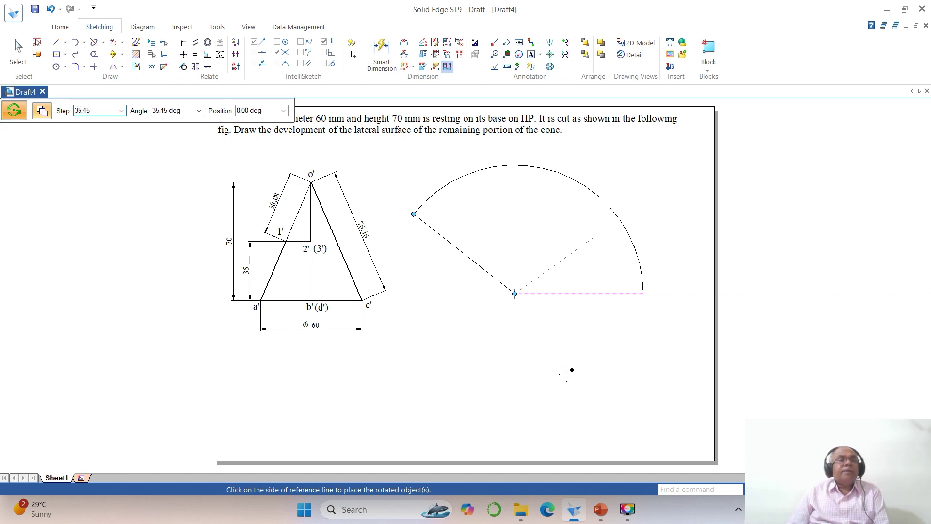
key(Tab)
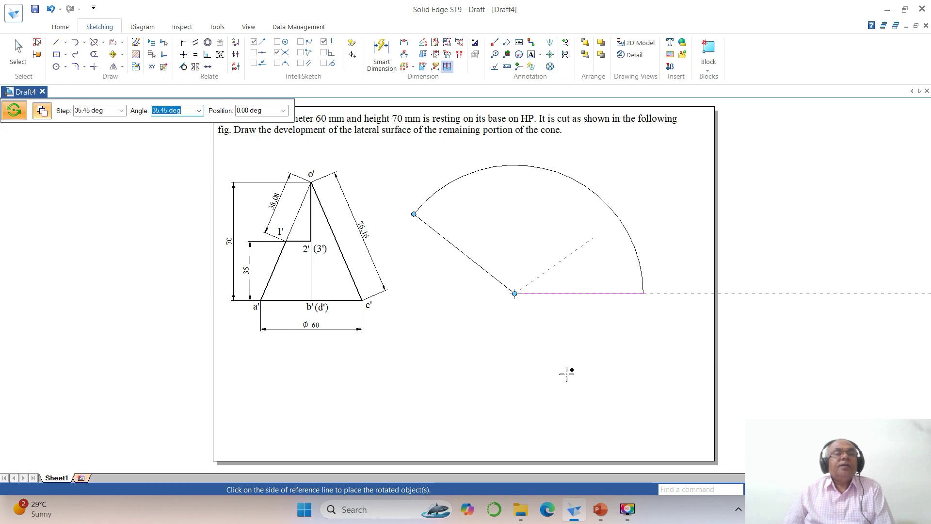
click(587, 281)
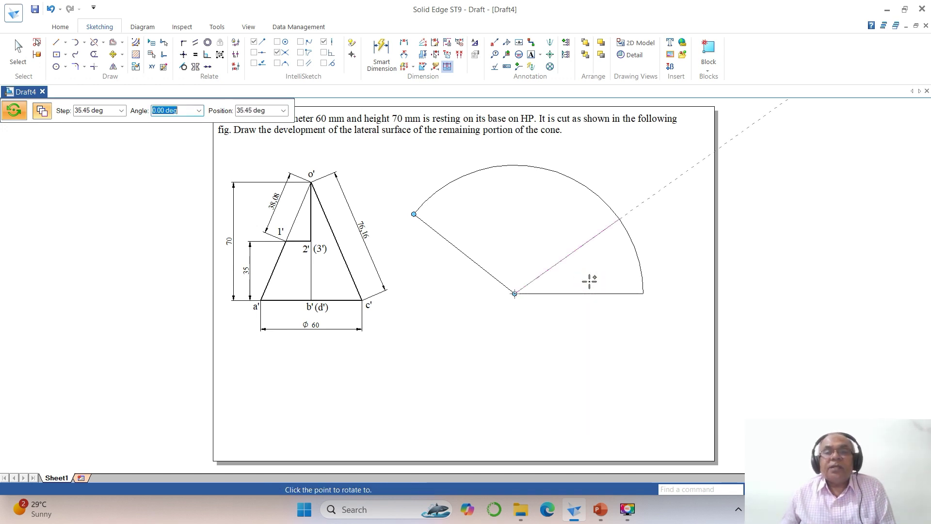
click(510, 225)
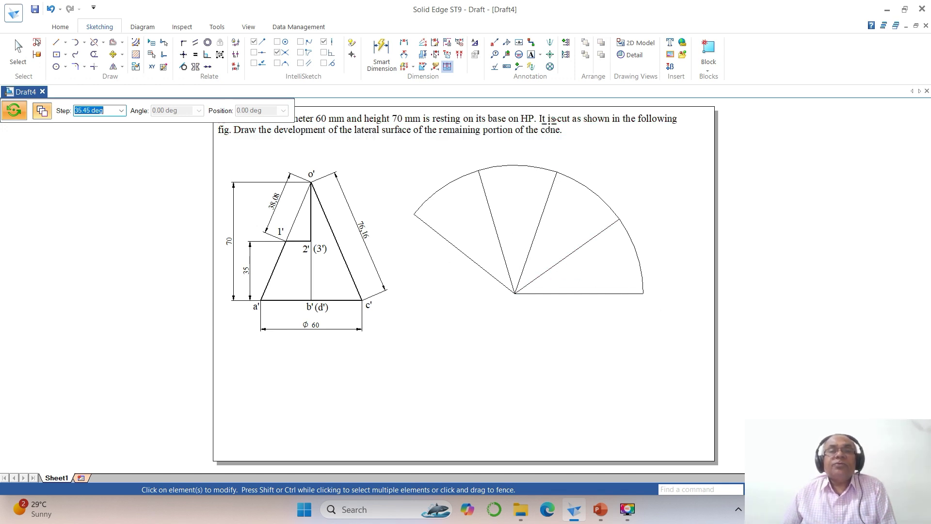
Step: Add the text labels A, B, C, D and A at the successive outer ends of the radial lines and O at the apex
click(531, 54)
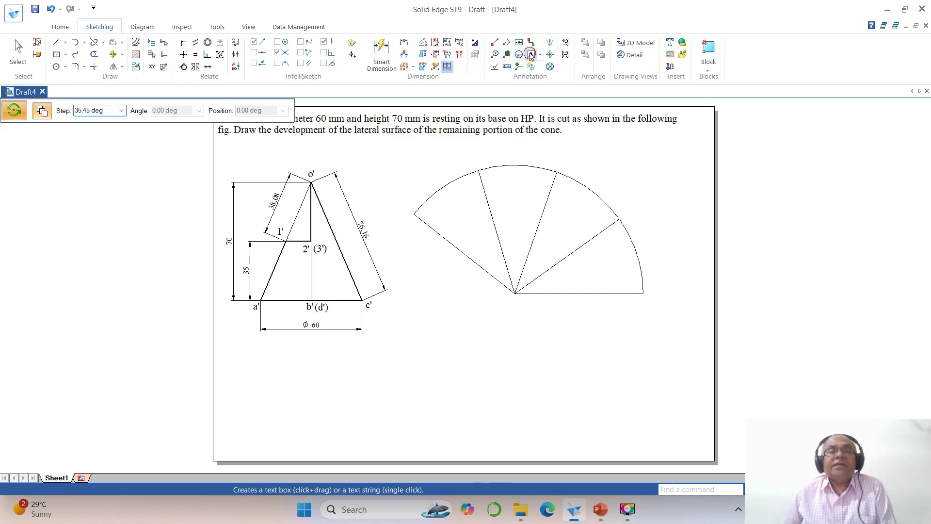
click(650, 296)
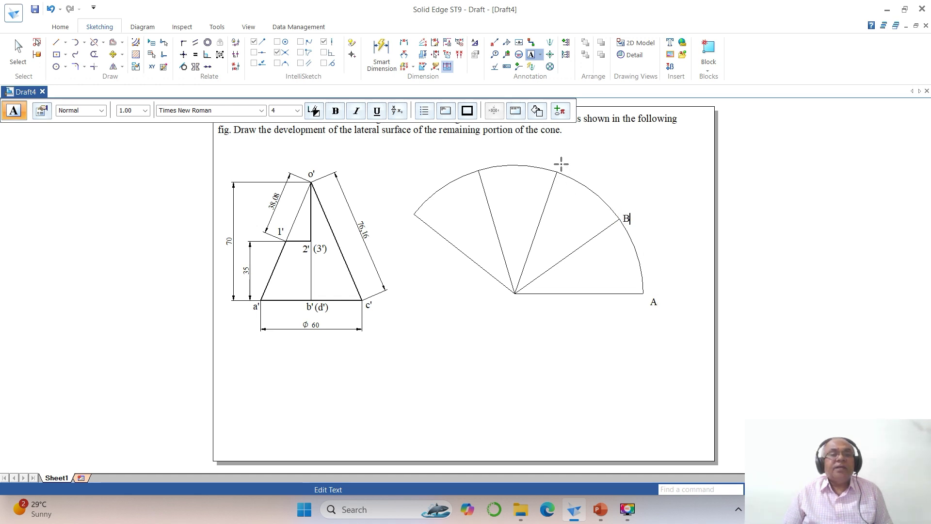
click(561, 163)
text(C)
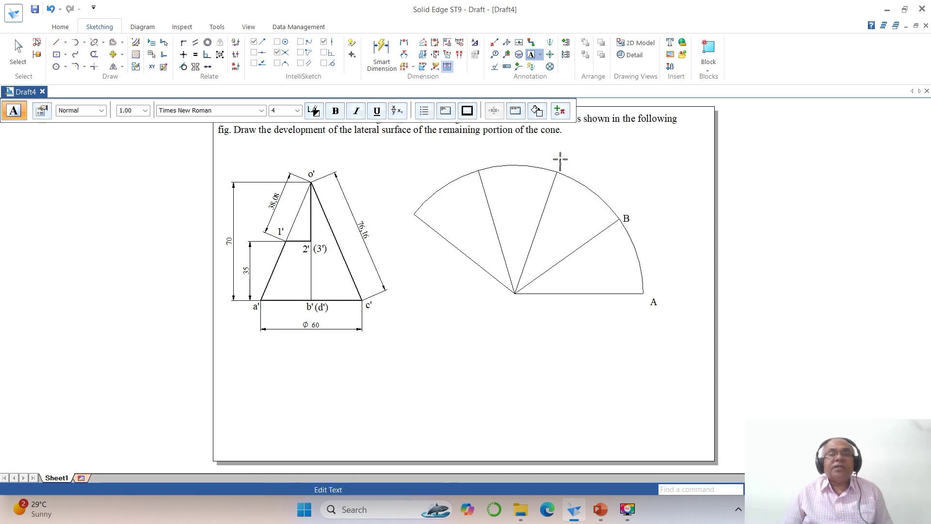
click(470, 165)
text(D)
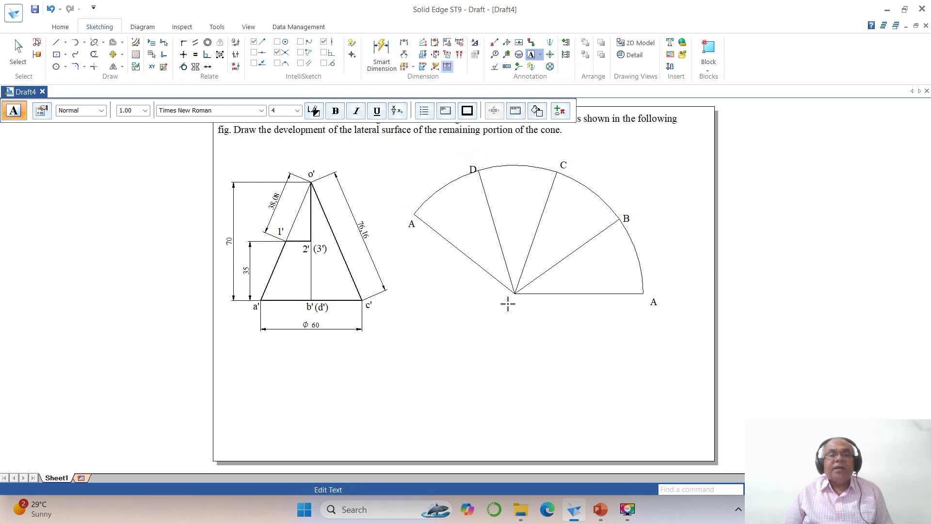
click(508, 303)
click(661, 296)
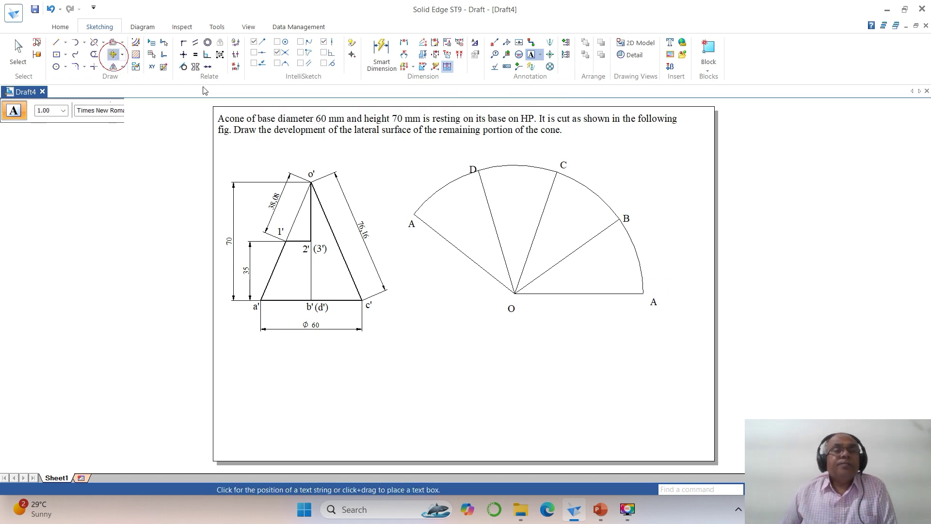
Step: Move the labels A, D and C on the sector's left and upper arc closer to the ends of their radial lines
click(112, 54)
click(408, 214)
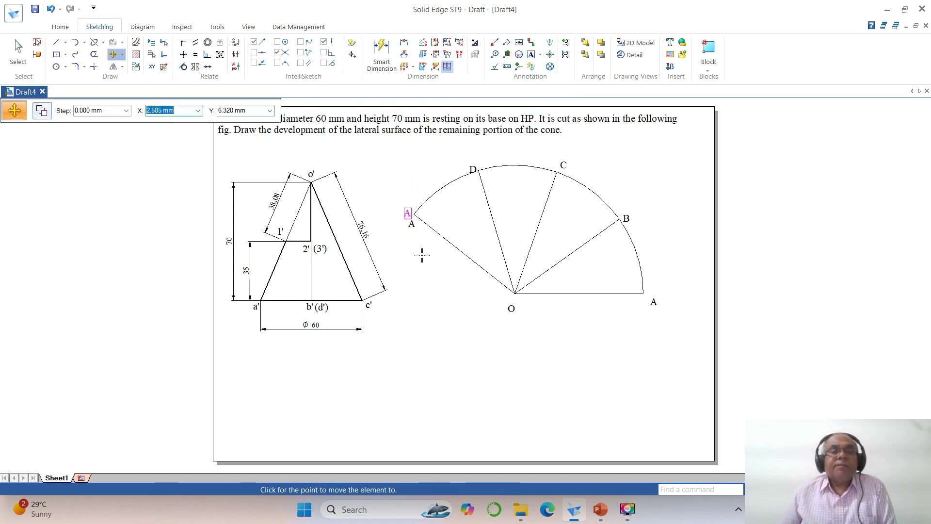
click(421, 253)
click(471, 172)
click(464, 208)
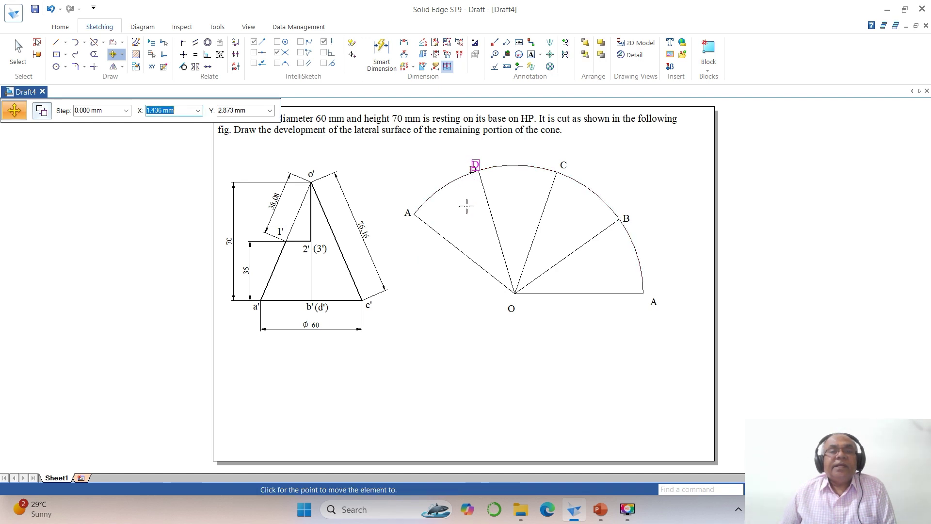
click(466, 203)
click(564, 169)
click(578, 184)
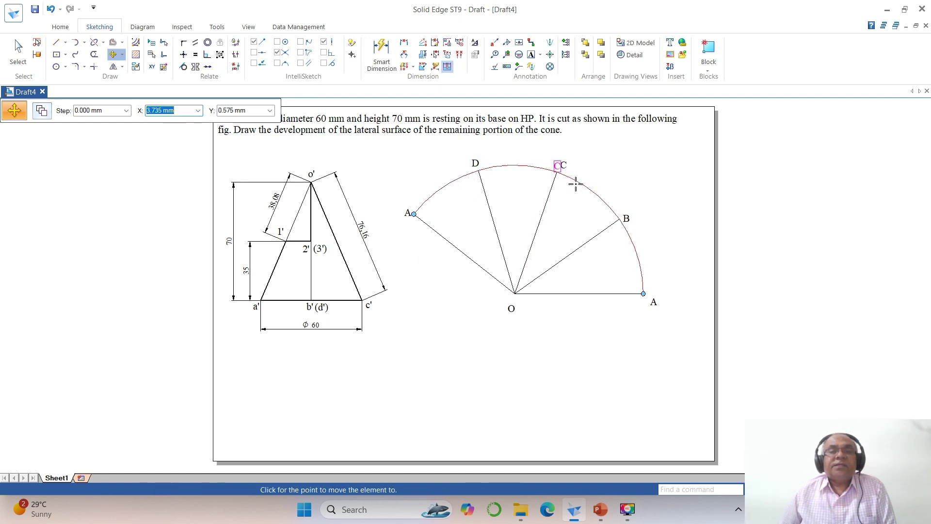
click(573, 181)
Step: Move label B, the A at the horizontal line's right end and the apex label O closer to their points
click(634, 226)
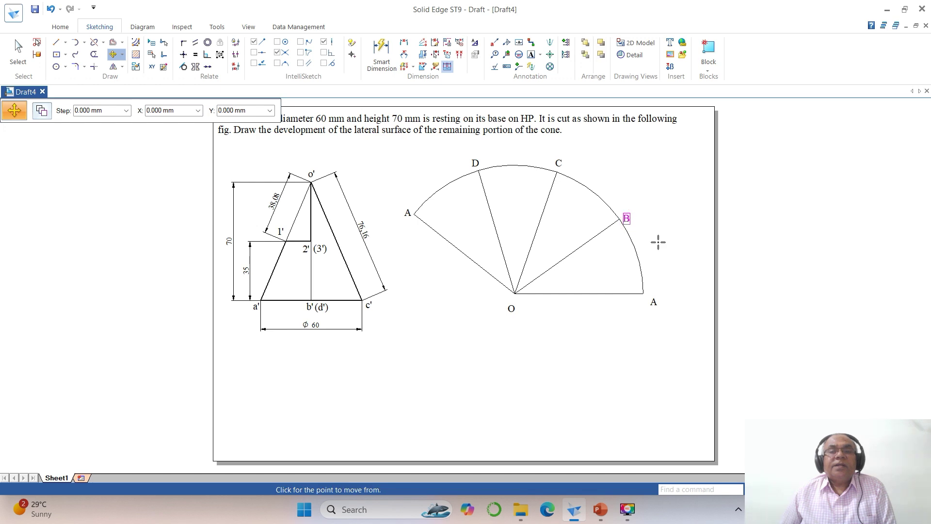
click(657, 239)
click(657, 233)
click(657, 301)
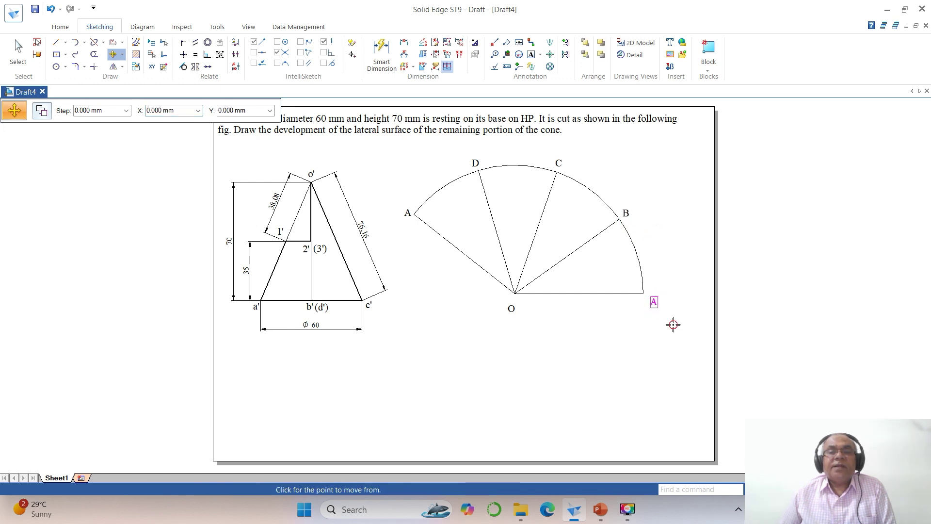
click(671, 322)
click(667, 315)
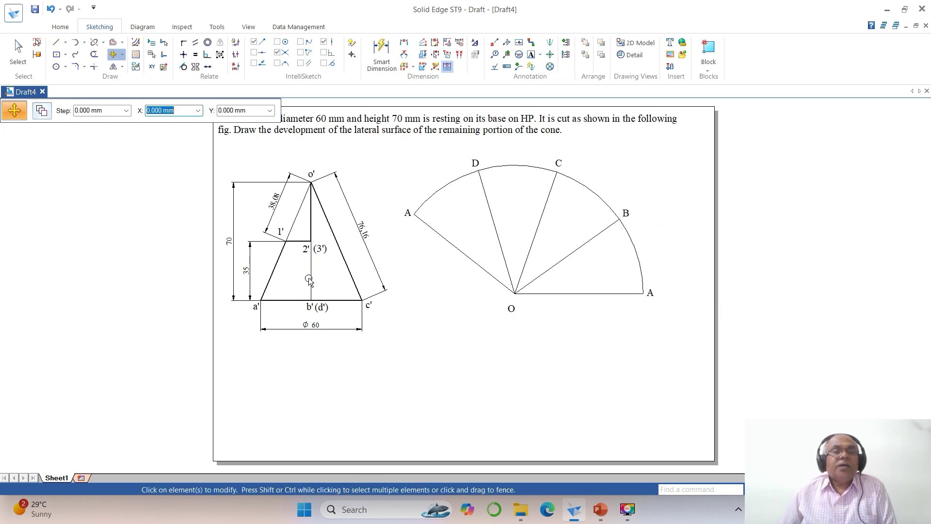
click(510, 310)
click(517, 354)
click(515, 347)
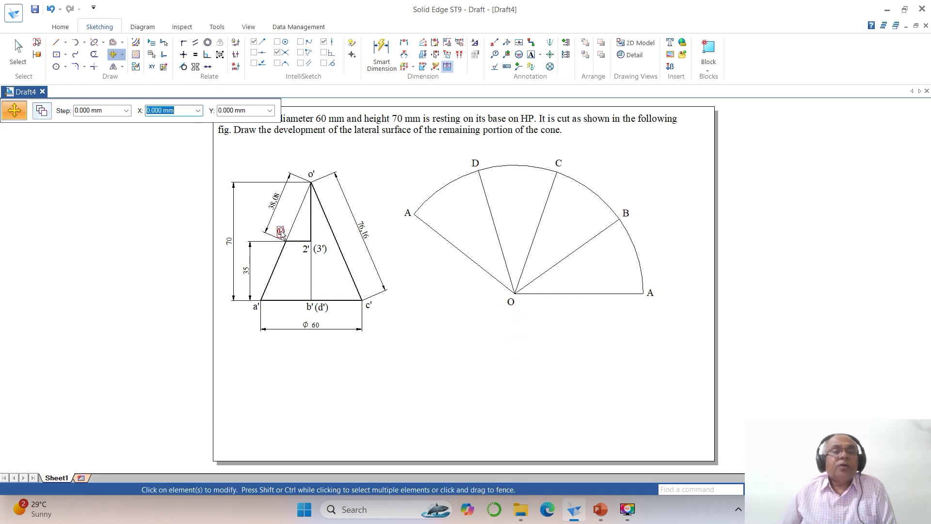